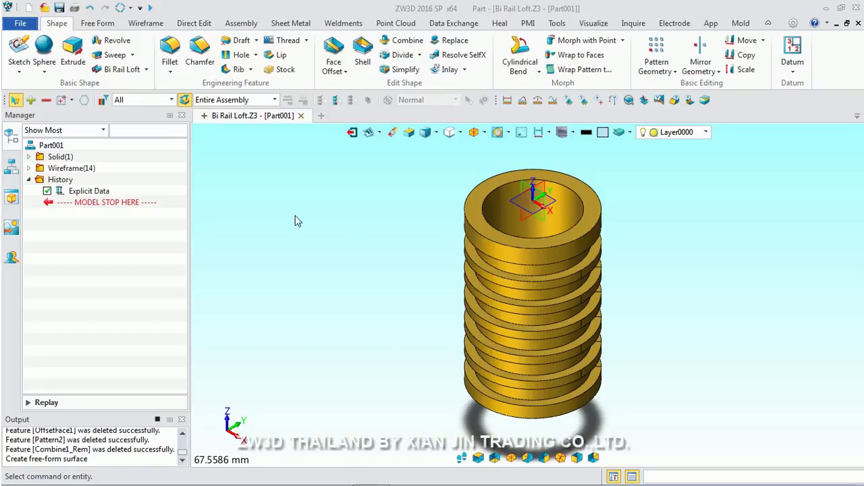
# Step: Browse the loft and sweep command lists and orbit the grooved cylinder to inspect its grooves
pyautogui.click(146, 69)
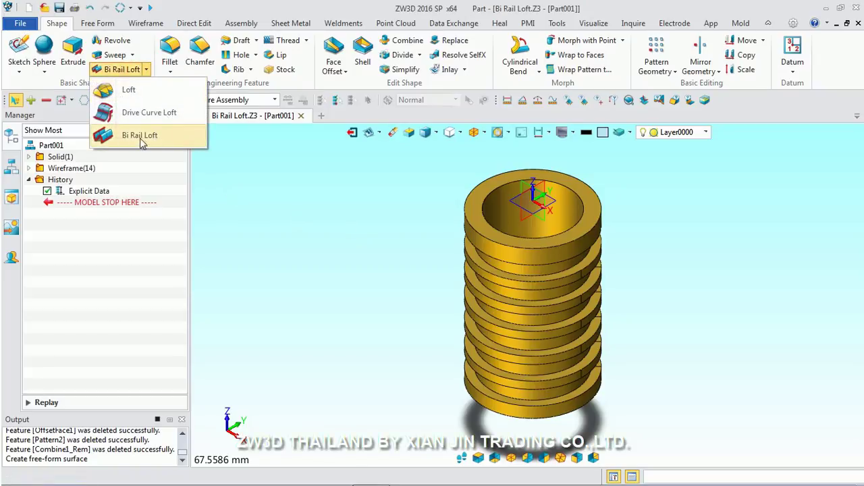
pyautogui.click(132, 55)
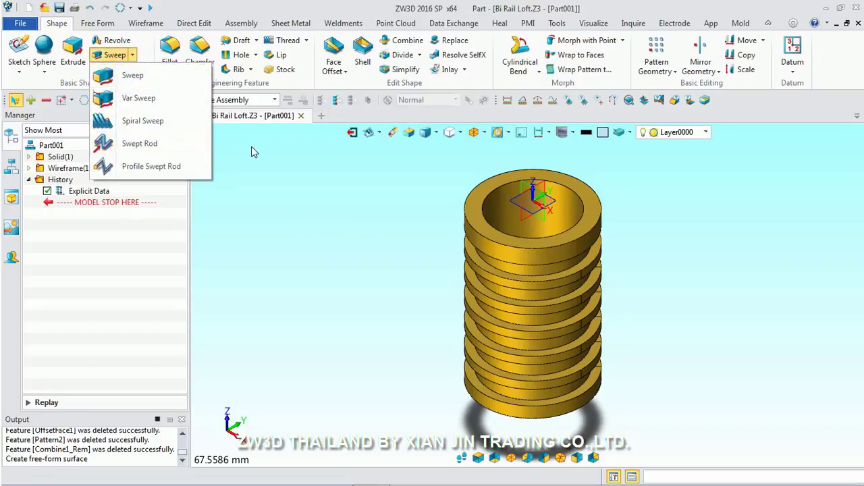
pyautogui.click(255, 173)
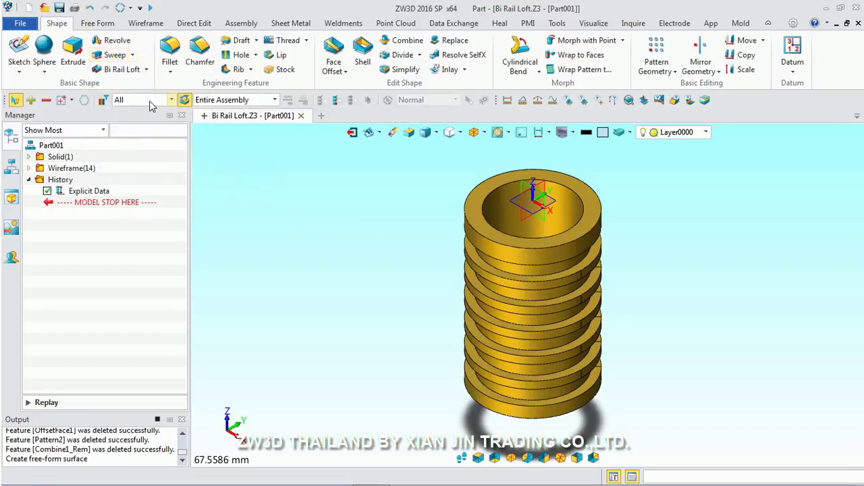
pyautogui.scroll(3, 535, 286)
pyautogui.moveTo(535, 286); pyautogui.dragTo(457, 253, button='middle')
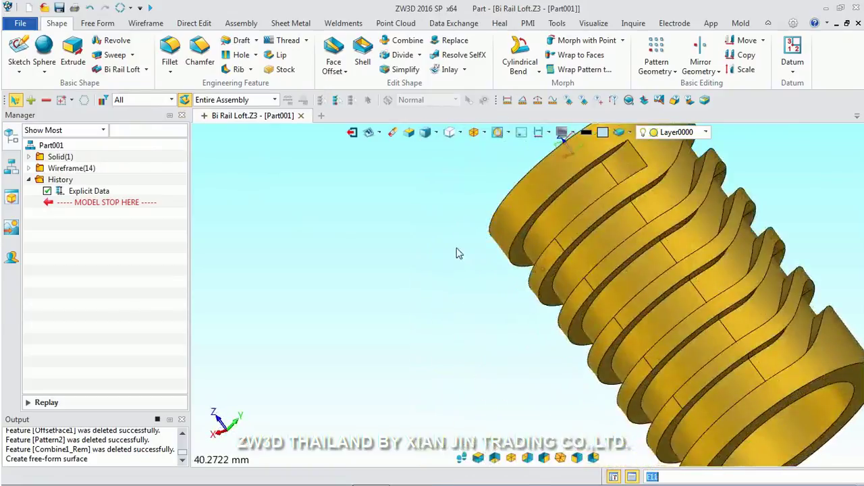
pyautogui.scroll(-2, 457, 253)
pyautogui.scroll(1, 676, 217)
pyautogui.moveTo(676, 218); pyautogui.dragTo(655, 235, button='middle')
pyautogui.scroll(1, 656, 236)
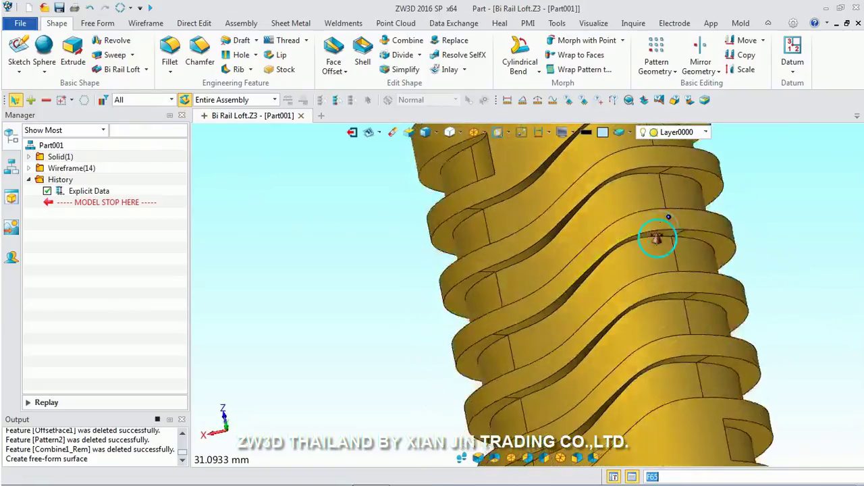
pyautogui.scroll(-2, 627, 193)
pyautogui.scroll(3, 639, 189)
pyautogui.moveTo(639, 189)
pyautogui.mouseDown(button='middle')
pyautogui.moveTo(619, 210)
pyautogui.moveTo(706, 207)
pyautogui.moveTo(612, 220)
pyautogui.moveTo(695, 197)
pyautogui.mouseUp(button='middle')
pyautogui.scroll(-2, 589, 207)
pyautogui.scroll(1, 613, 193)
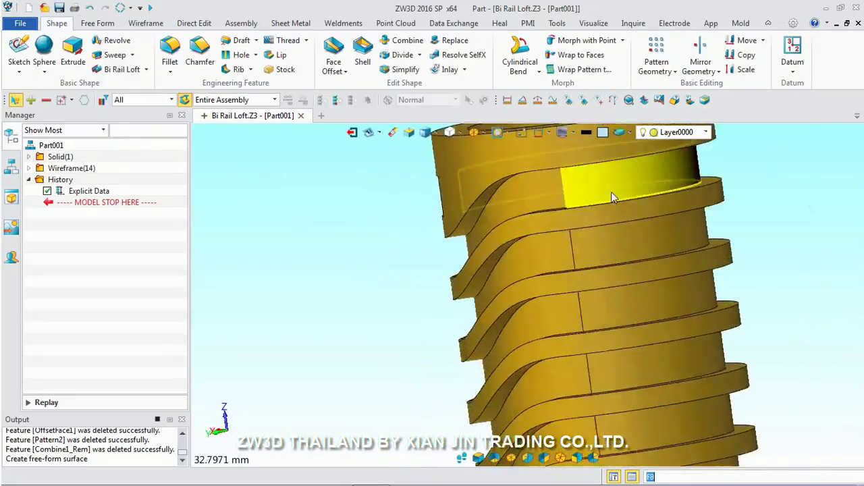
pyautogui.scroll(1, 598, 183)
pyautogui.moveTo(598, 183); pyautogui.dragTo(590, 202, button='middle')
pyautogui.scroll(-3, 380, 239)
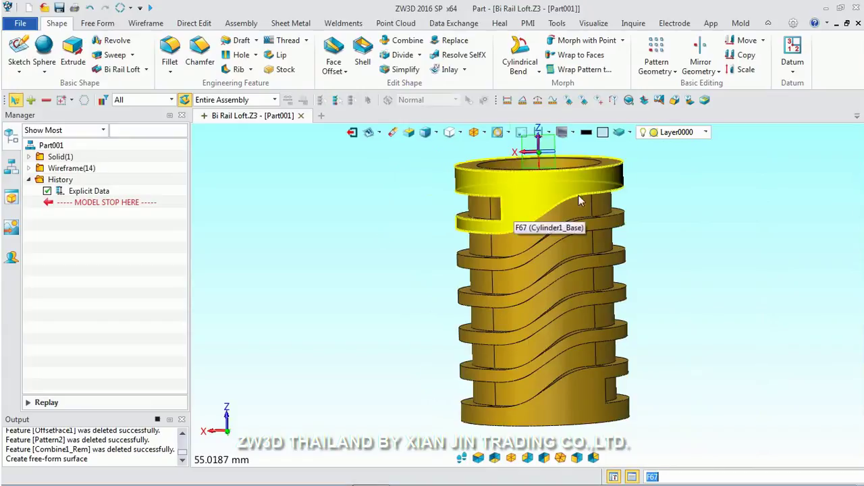
pyautogui.scroll(2, 578, 195)
# Step: Pick the top groove cut face, the patterned groove face and the S-shaped face between them
pyautogui.click(415, 220)
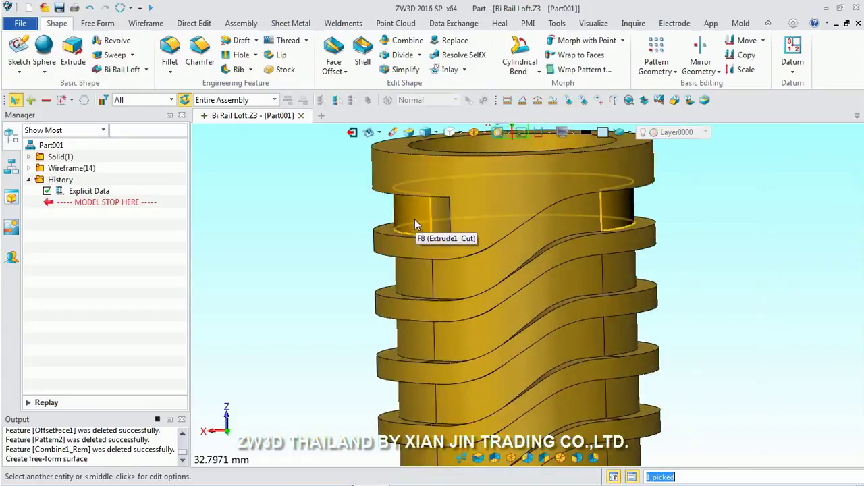
pyautogui.click(427, 278)
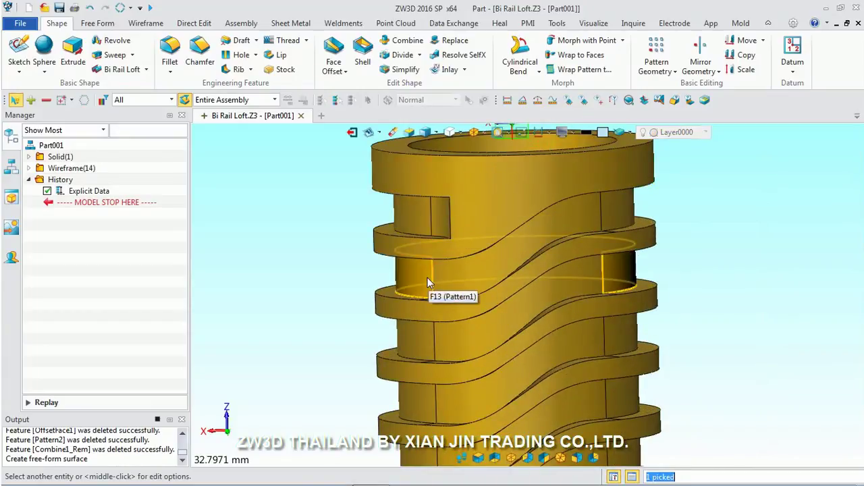
pyautogui.click(565, 226)
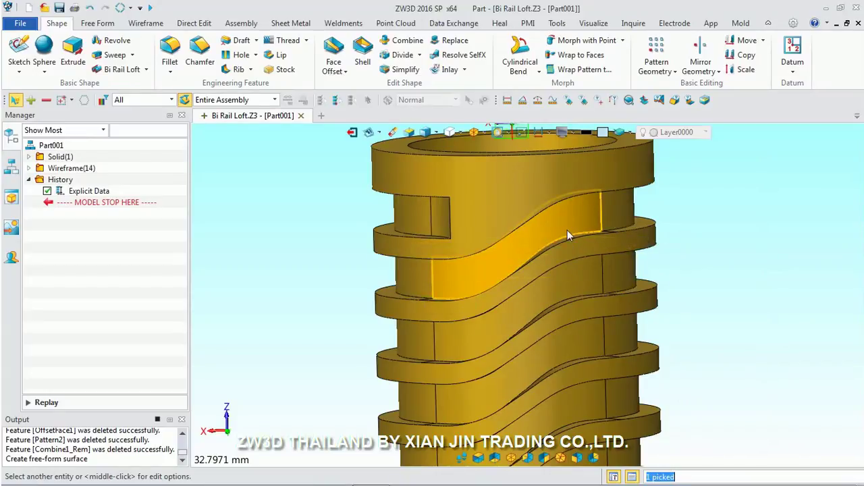
pyautogui.scroll(1, 573, 234)
pyautogui.scroll(1, 568, 251)
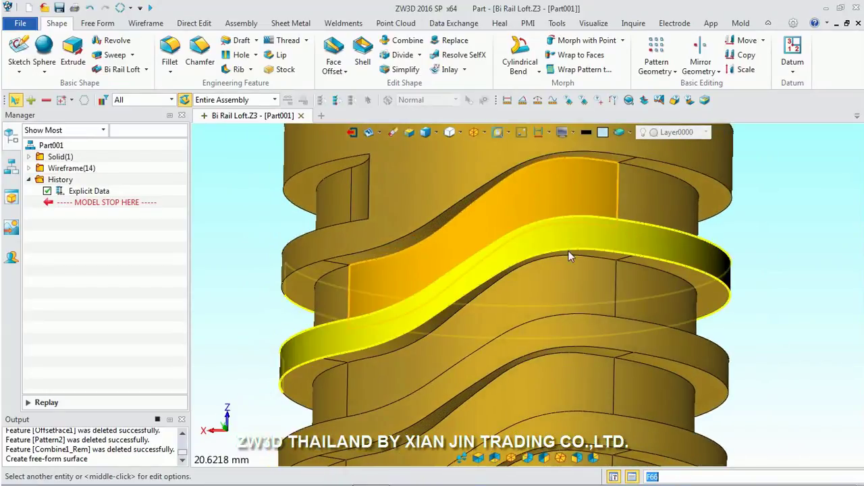
pyautogui.moveTo(536, 248)
pyautogui.mouseDown(button='middle')
pyautogui.moveTo(569, 249)
pyautogui.moveTo(473, 310)
pyautogui.moveTo(472, 290)
pyautogui.moveTo(512, 235)
pyautogui.moveTo(502, 226)
pyautogui.mouseUp(button='middle')
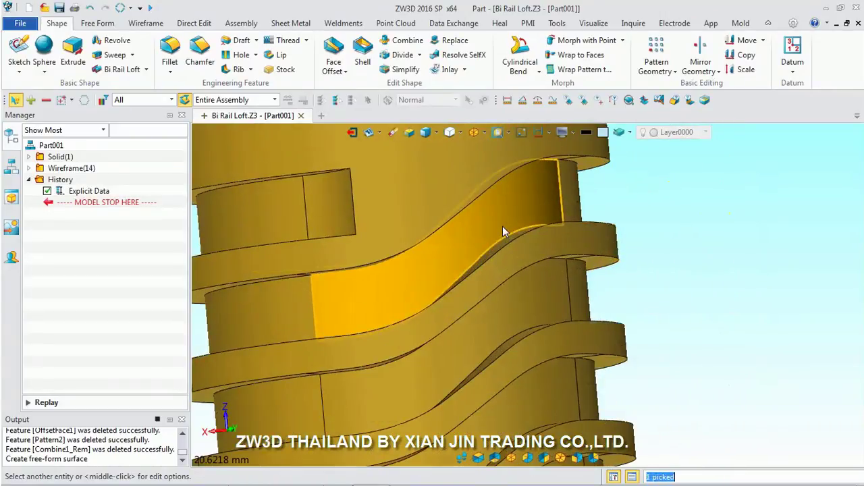
pyautogui.scroll(-1, 500, 224)
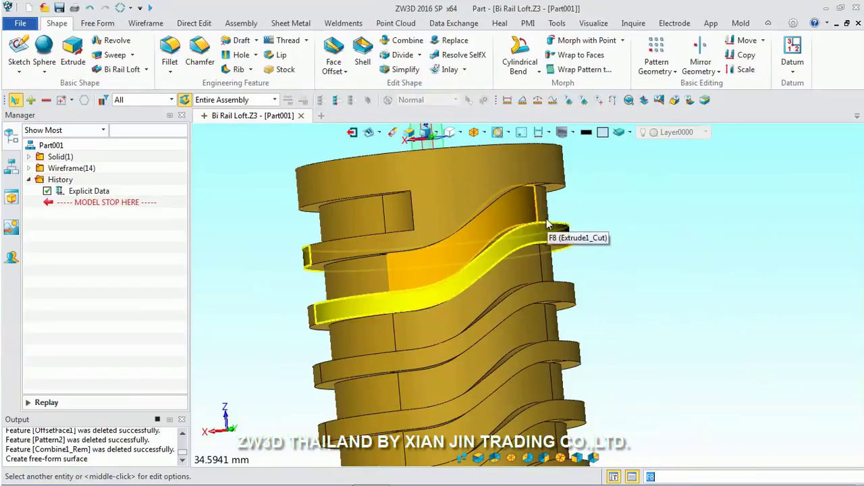
pyautogui.click(542, 225)
pyautogui.scroll(2, 506, 242)
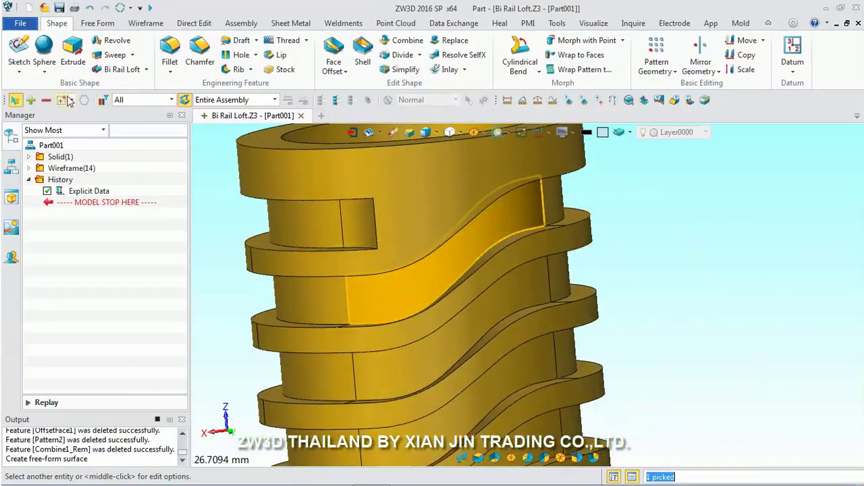
# Step: Start and cancel Bi Rail Loft, then start Var Sweep from the Sweep list
pyautogui.click(134, 72)
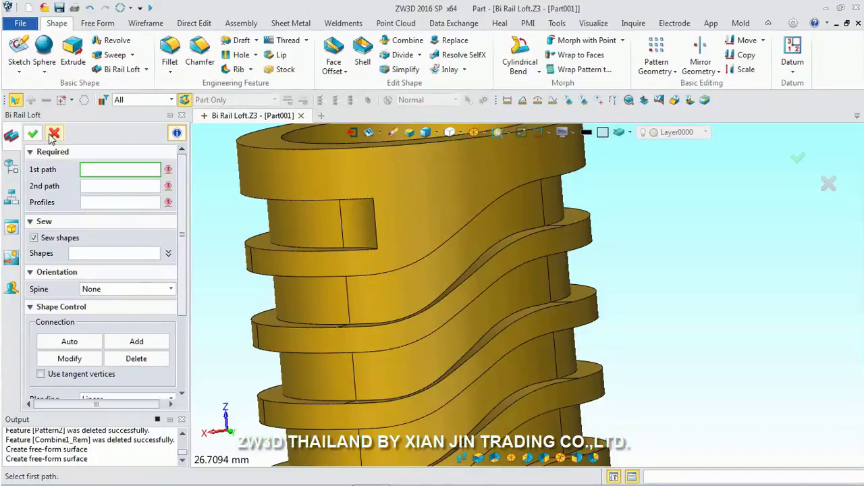
pyautogui.click(54, 133)
pyautogui.click(134, 56)
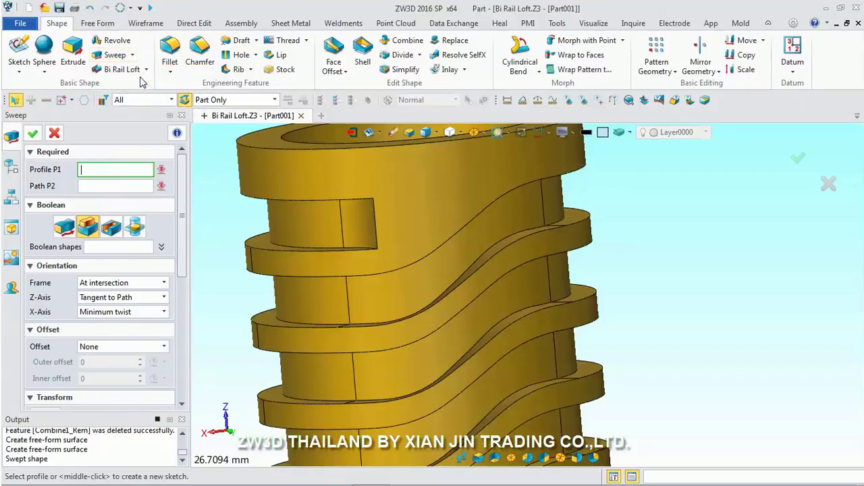
pyautogui.moveTo(177, 133)
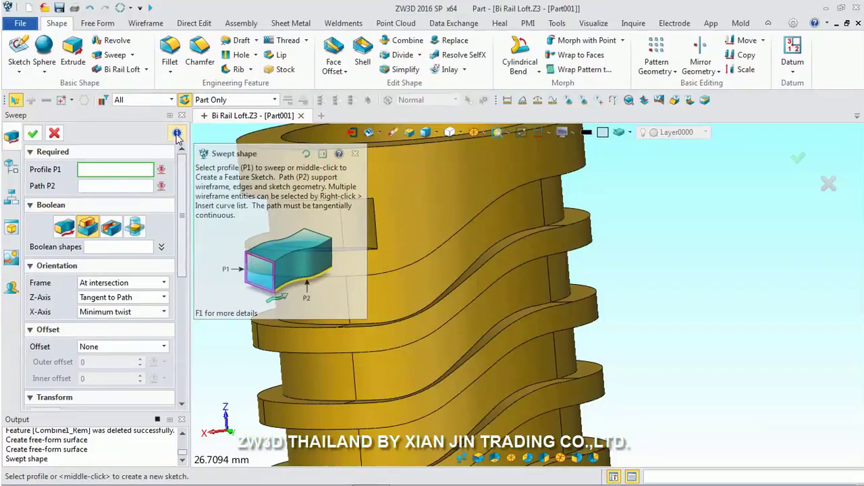
pyautogui.click(132, 54)
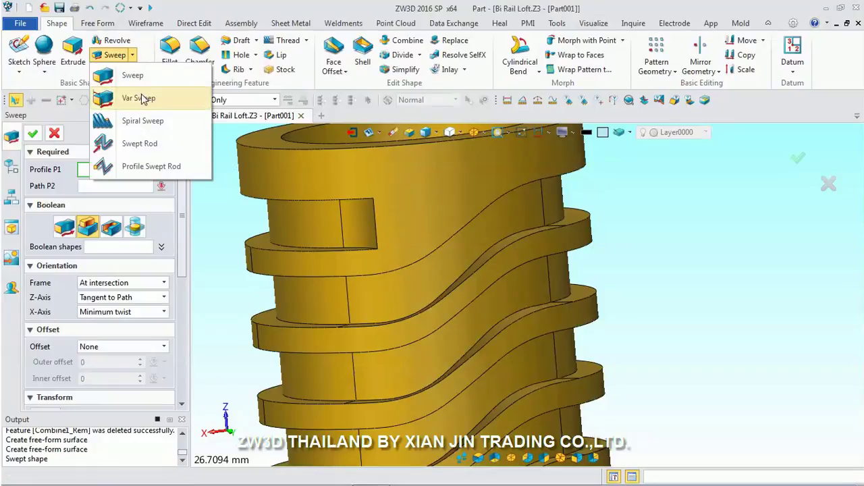
pyautogui.click(146, 103)
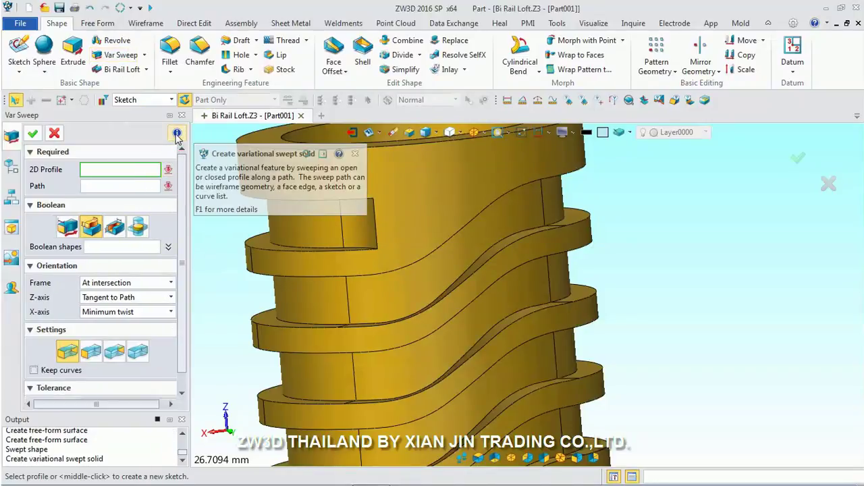
# Step: View the Var Sweep help page, close it, and cancel the command
pyautogui.click(339, 153)
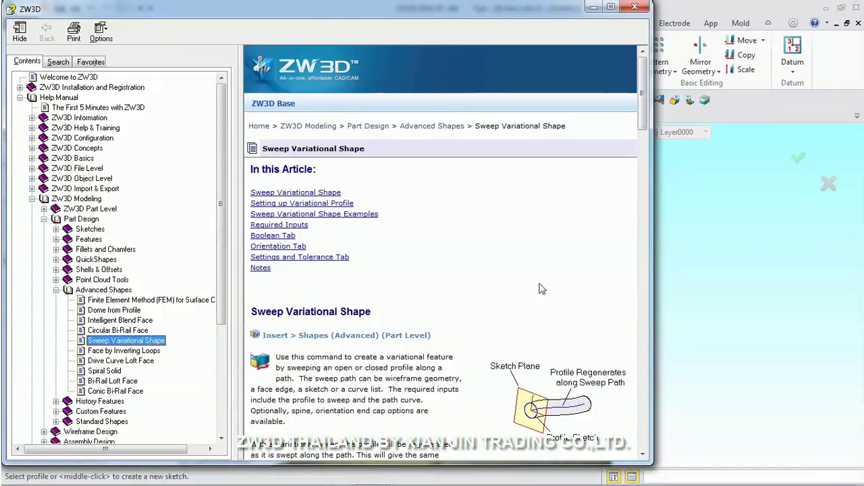
pyautogui.click(635, 9)
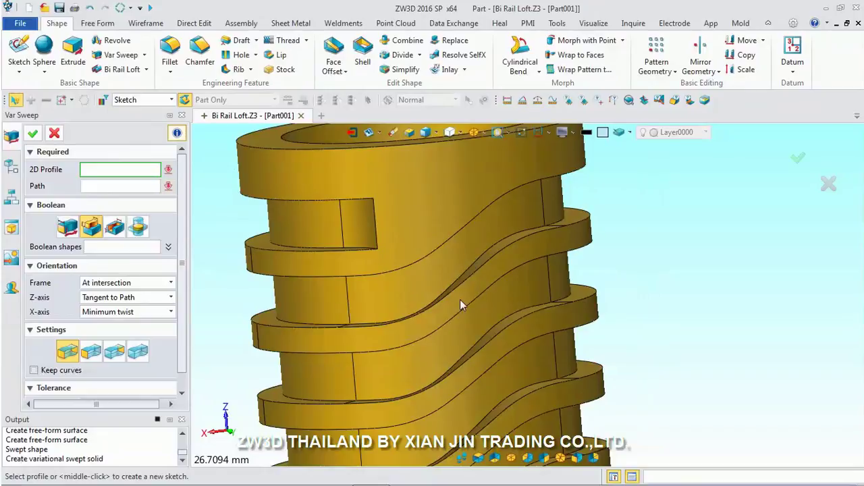
pyautogui.scroll(-3, 460, 301)
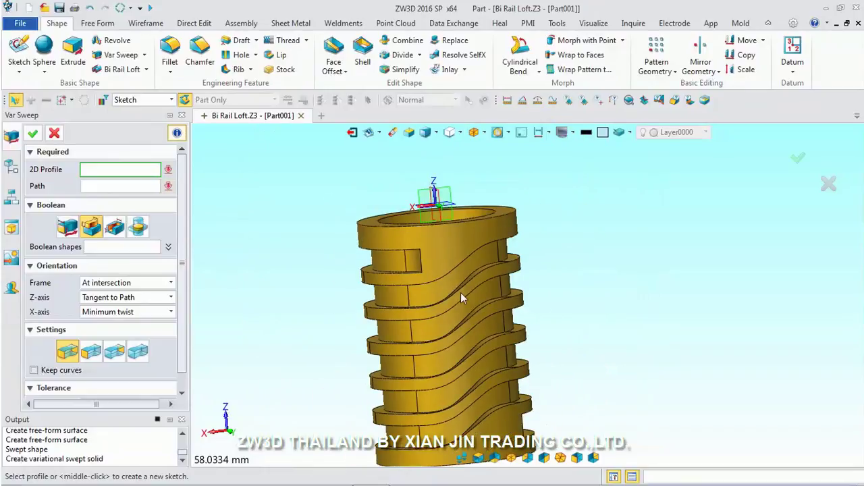
pyautogui.click(54, 133)
# Step: Create a new part file, Part001.Z3
pyautogui.scroll(-3, 317, 212)
pyautogui.scroll(3, 379, 238)
pyautogui.scroll(-3, 314, 289)
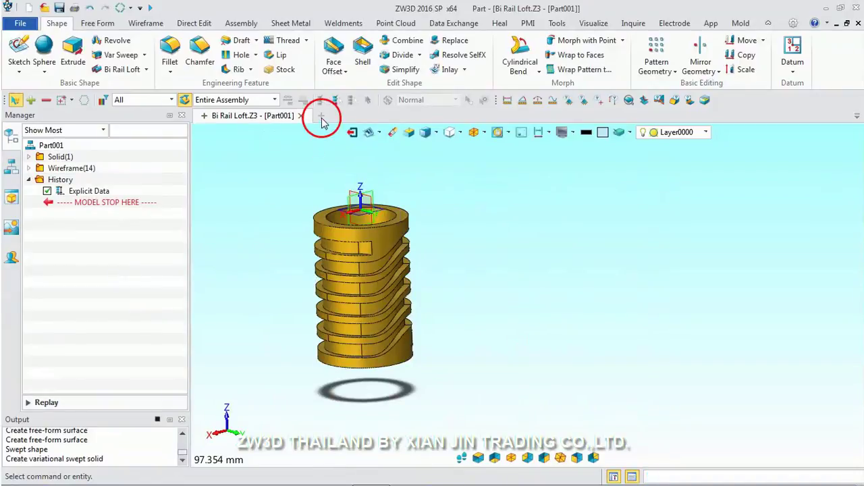
pyautogui.click(321, 116)
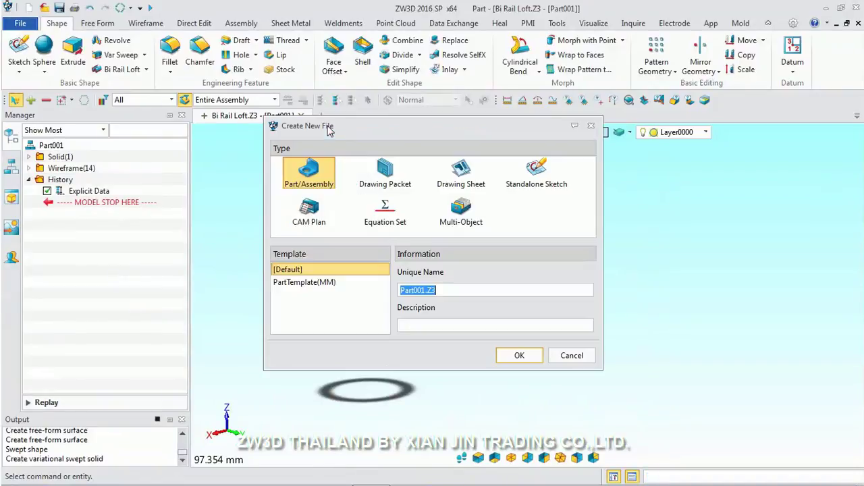
pyautogui.click(528, 360)
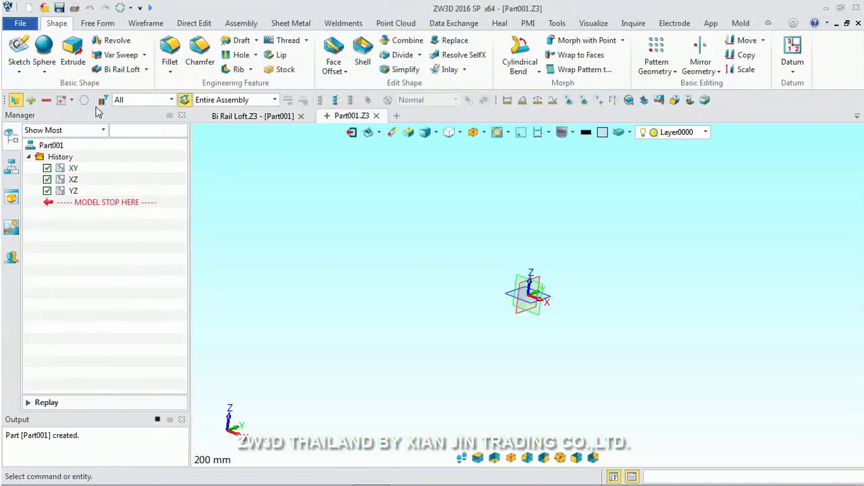
# Step: Create a cylinder centred at 0,0,0 with diameter 27 and length -41
pyautogui.click(44, 71)
pyautogui.click(73, 114)
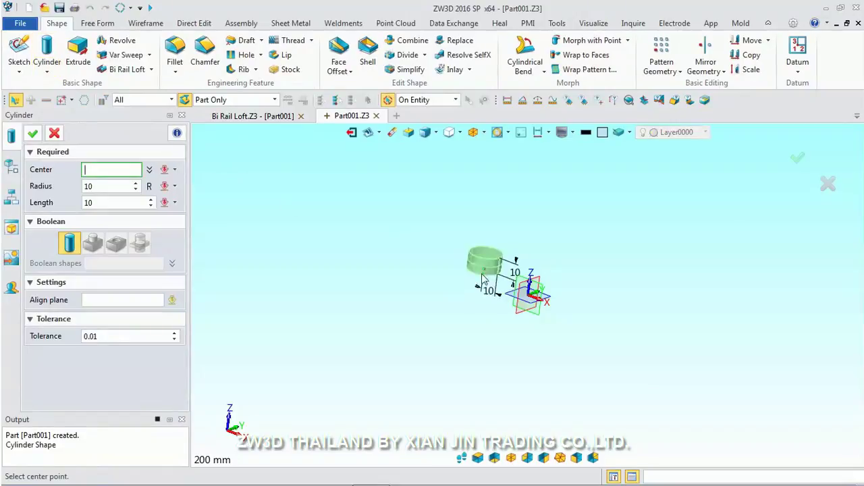
pyautogui.click(521, 301)
pyautogui.click(530, 333)
pyautogui.click(512, 403)
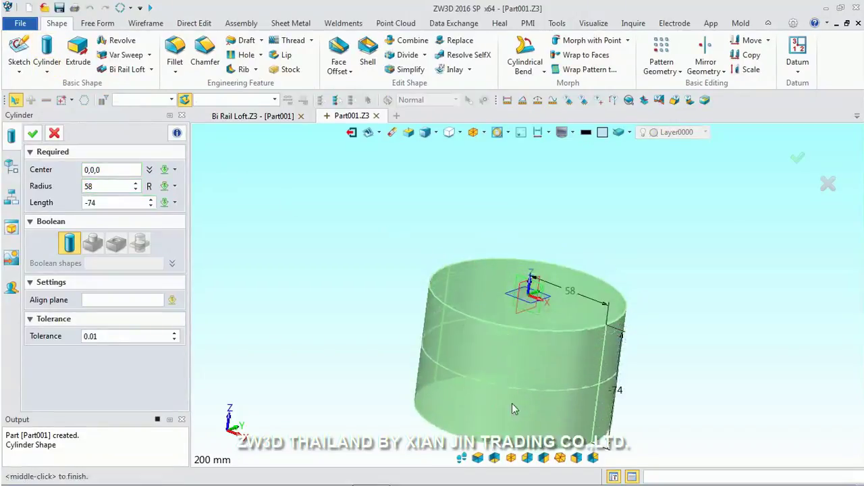
pyautogui.click(146, 186)
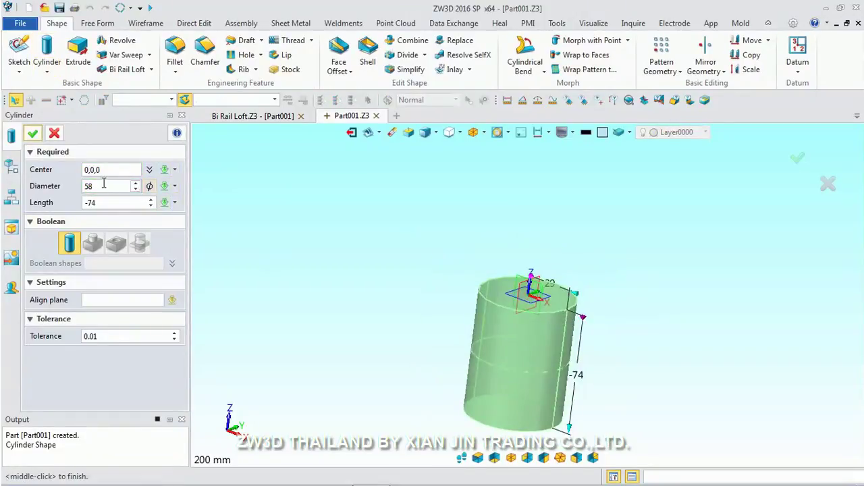
pyautogui.write('27')
pyautogui.click(48, 196)
pyautogui.write('-41')
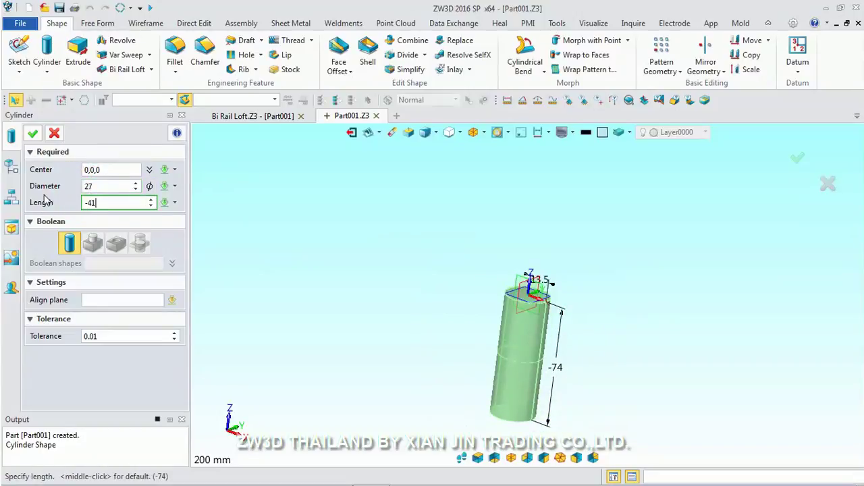
pyautogui.click(32, 133)
pyautogui.scroll(2, 588, 388)
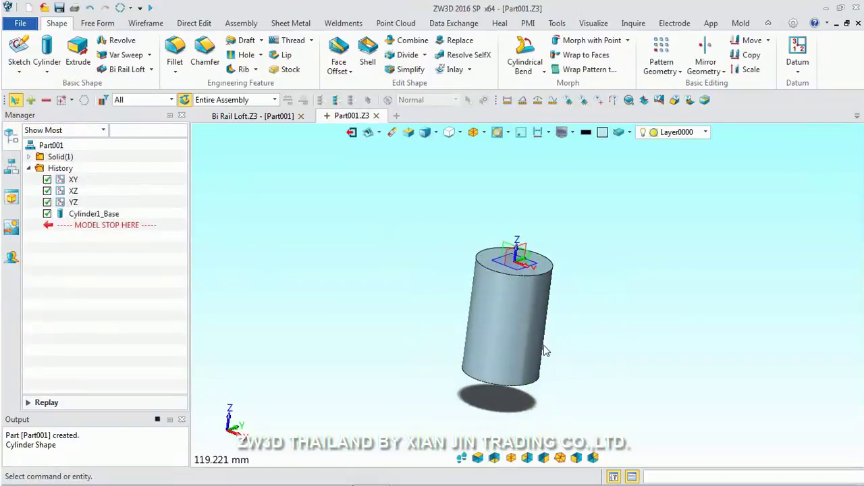
pyautogui.scroll(1, 554, 318)
pyautogui.scroll(1, 575, 255)
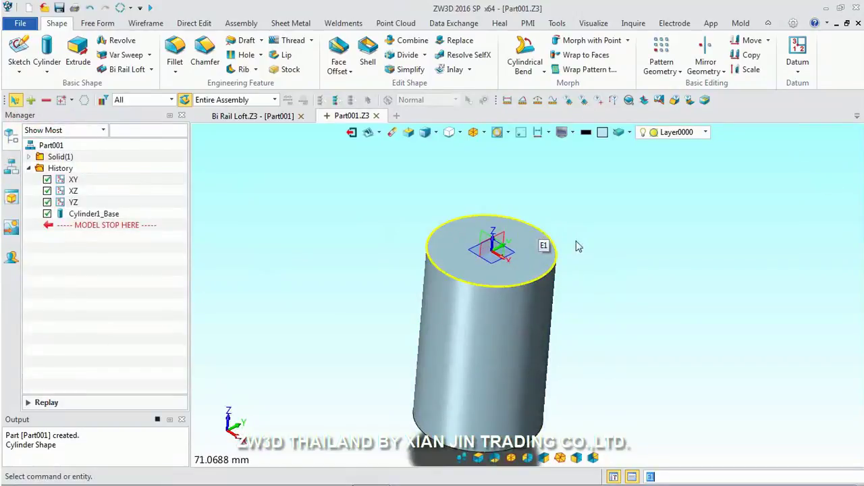
pyautogui.click(268, 114)
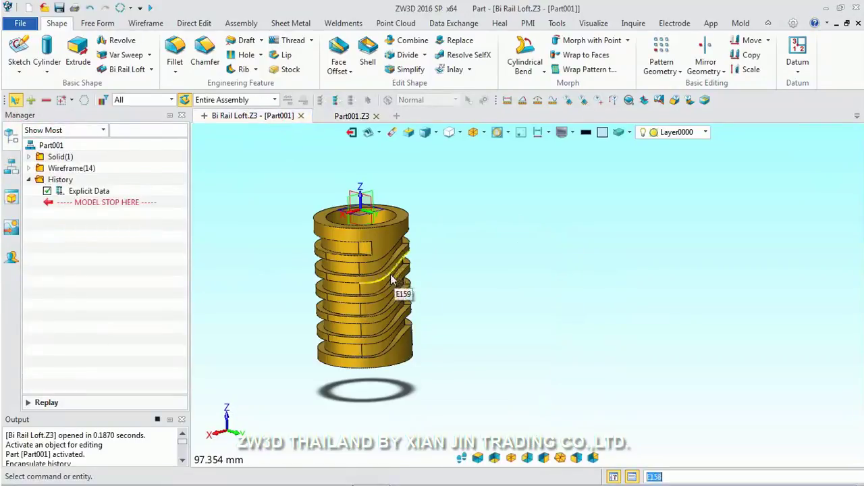
pyautogui.scroll(2, 399, 293)
pyautogui.moveTo(380, 253); pyautogui.dragTo(342, 241, button='middle')
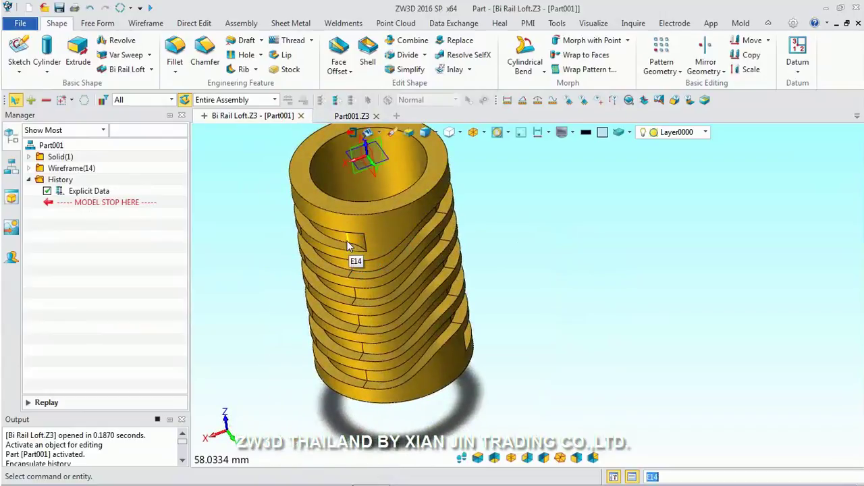
pyautogui.scroll(3, 339, 242)
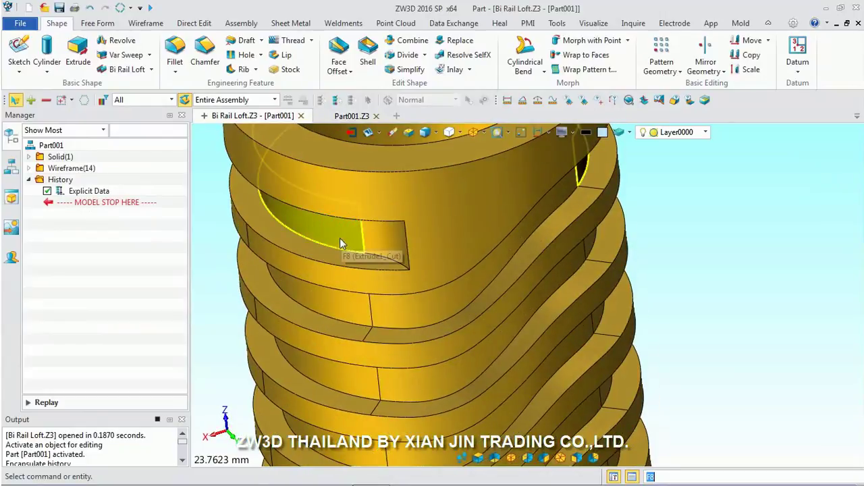
pyautogui.scroll(-5, 340, 238)
pyautogui.moveTo(405, 214)
pyautogui.mouseDown(button='middle')
pyautogui.moveTo(373, 240)
pyautogui.moveTo(385, 232)
pyautogui.moveTo(340, 240)
pyautogui.moveTo(367, 203)
pyautogui.moveTo(401, 198)
pyautogui.moveTo(449, 216)
pyautogui.mouseUp(button='middle')
pyautogui.scroll(3, 373, 240)
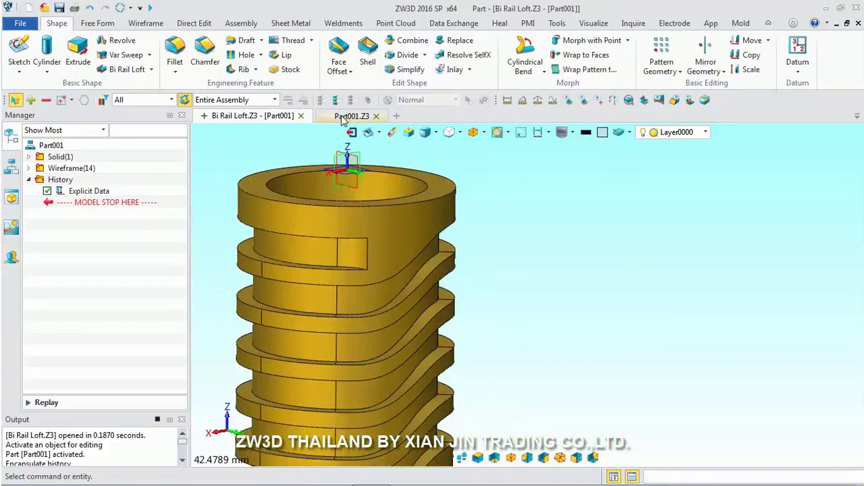
pyautogui.click(345, 117)
pyautogui.click(473, 132)
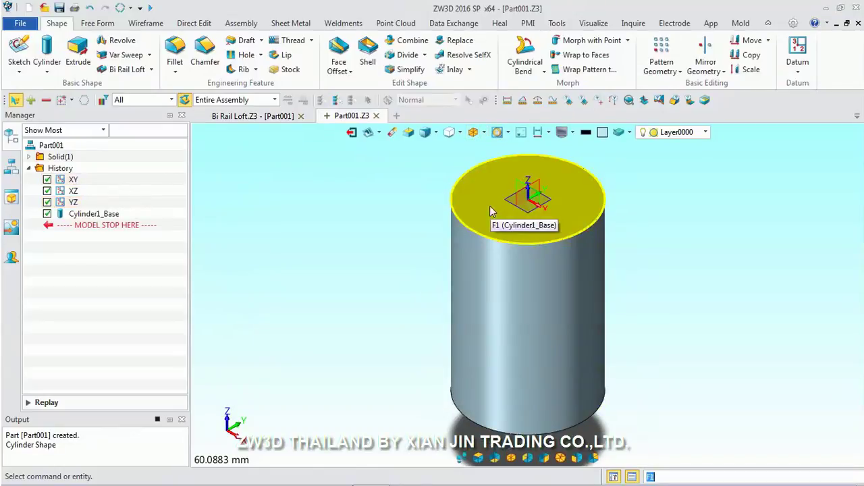
# Step: Place a sketch on the cylinder's top face F1 with up direction 0,1,0
pyautogui.rightClick(671, 186)
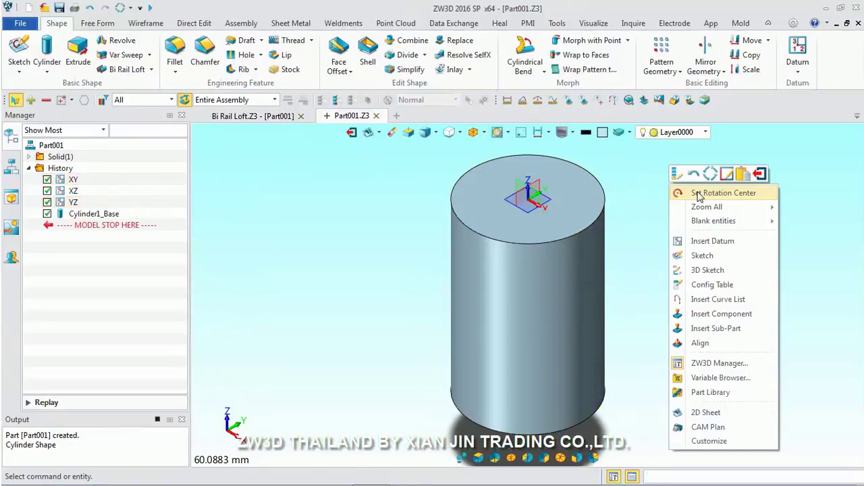
pyautogui.click(702, 256)
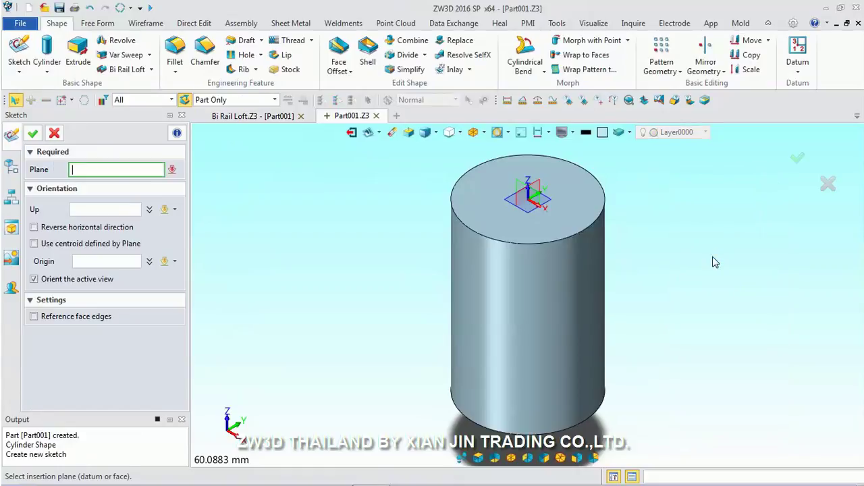
pyautogui.click(564, 234)
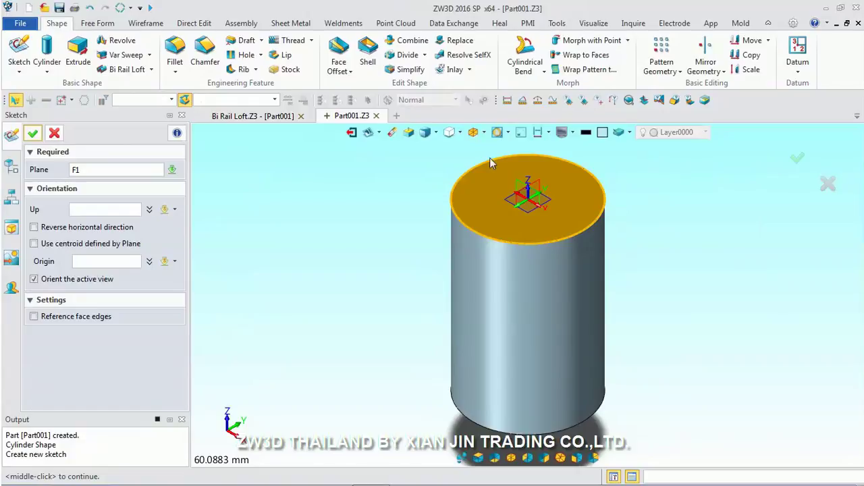
pyautogui.click(90, 210)
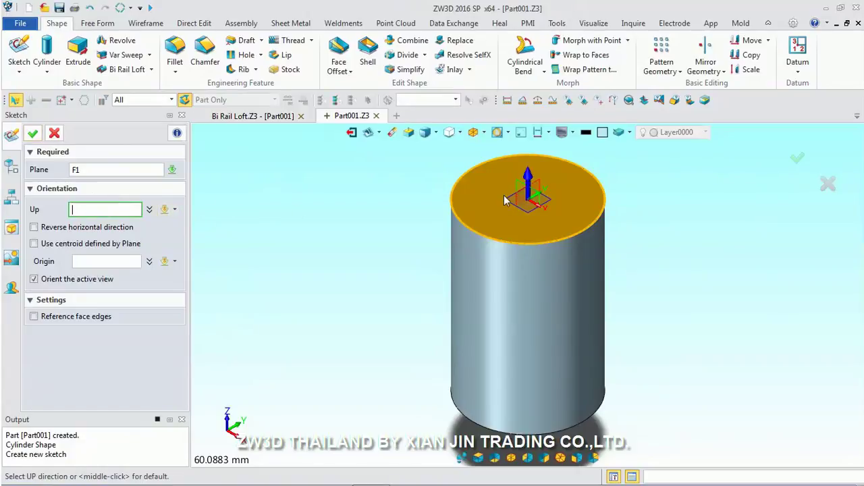
pyautogui.press('Delete')
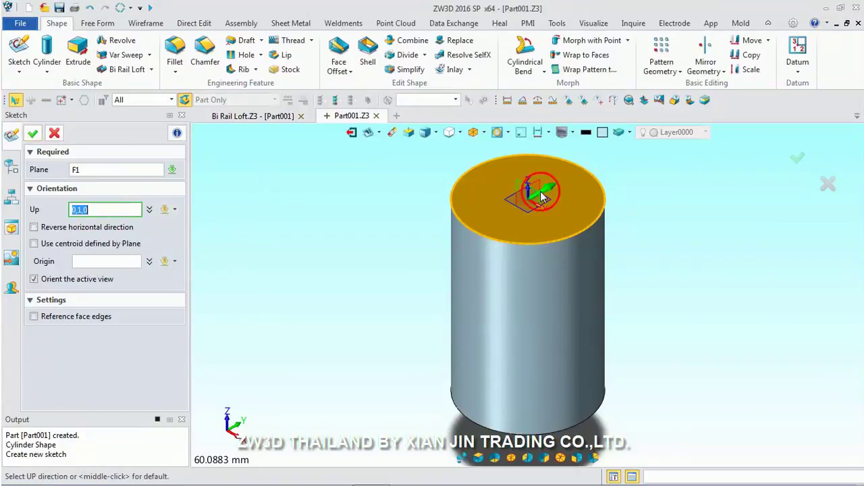
pyautogui.click(540, 191)
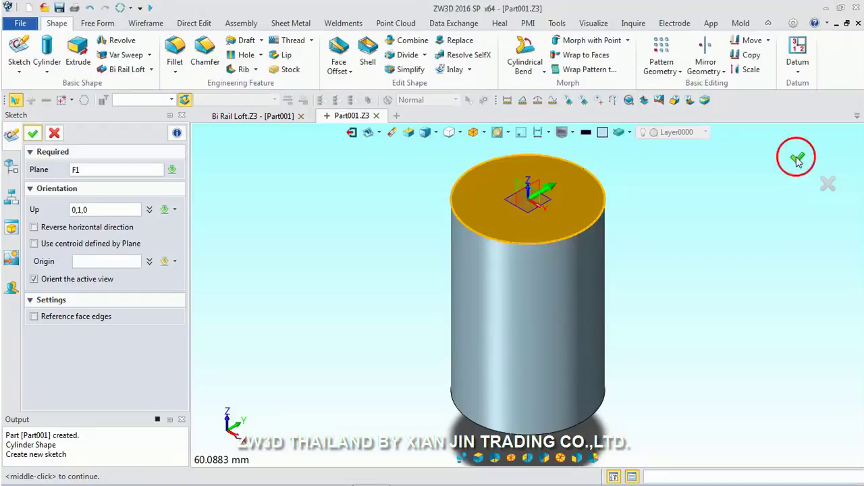
pyautogui.click(797, 159)
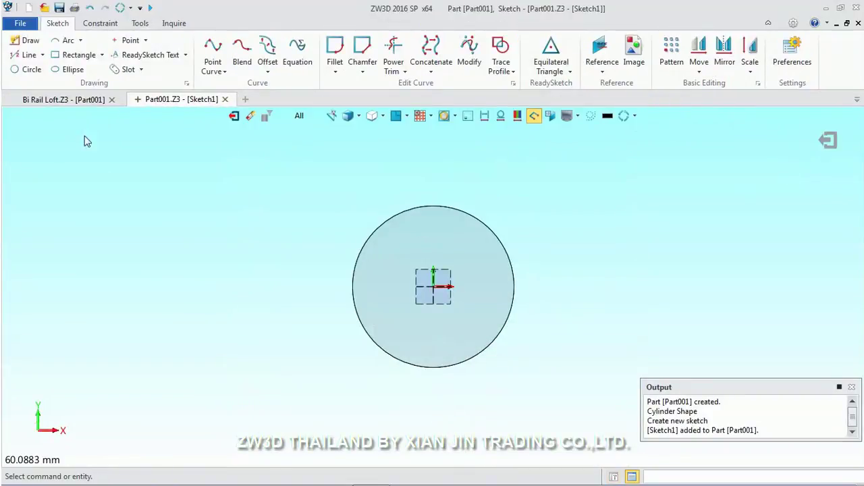
# Step: Draw a circle centred at 0,0 matching the cylinder's edge
pyautogui.click(29, 70)
pyautogui.click(433, 286)
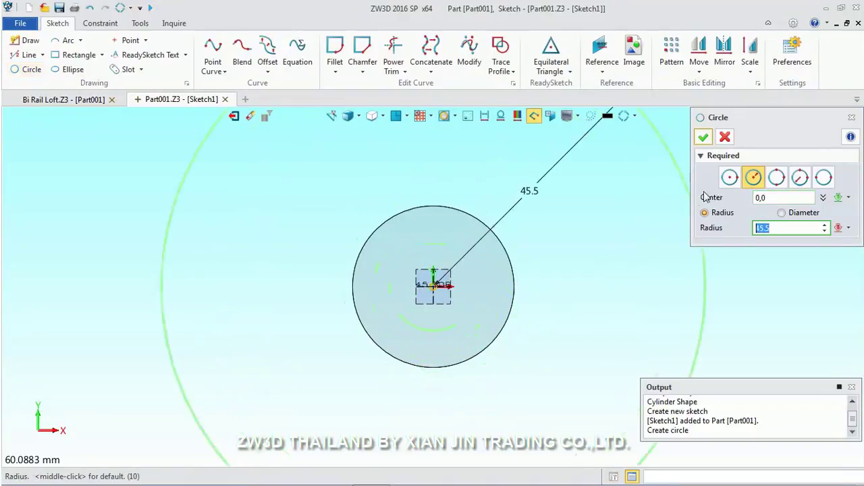
pyautogui.click(729, 177)
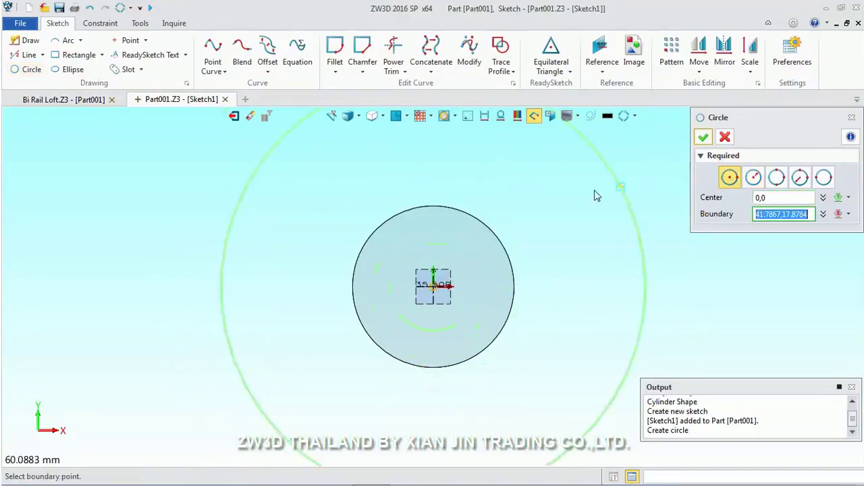
pyautogui.click(493, 232)
pyautogui.click(704, 139)
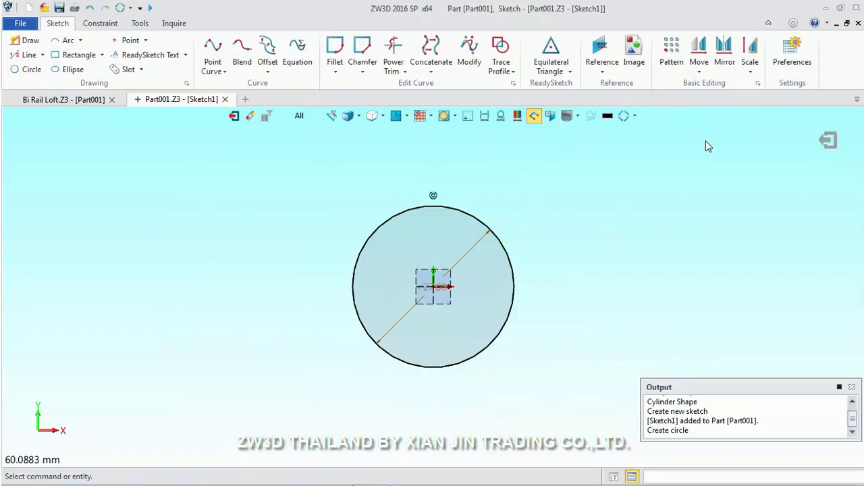
# Step: Draw two lines from the circle centre running out past the circle
pyautogui.click(27, 41)
pyautogui.click(433, 286)
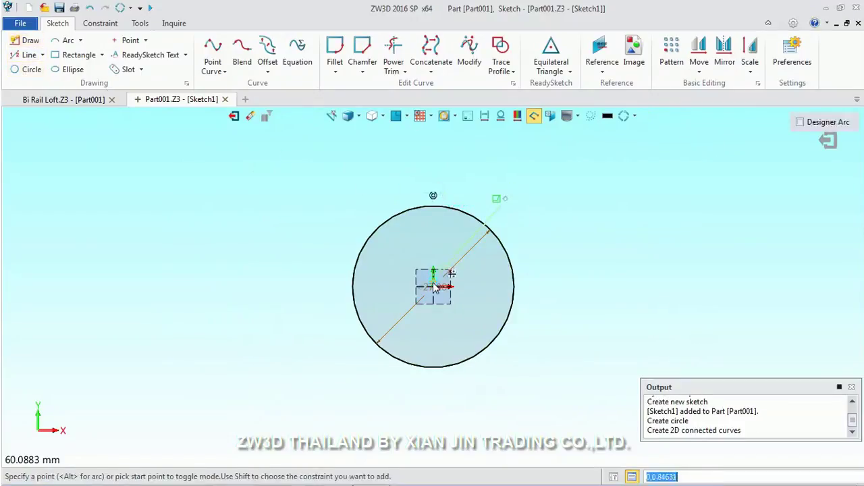
pyautogui.click(529, 367)
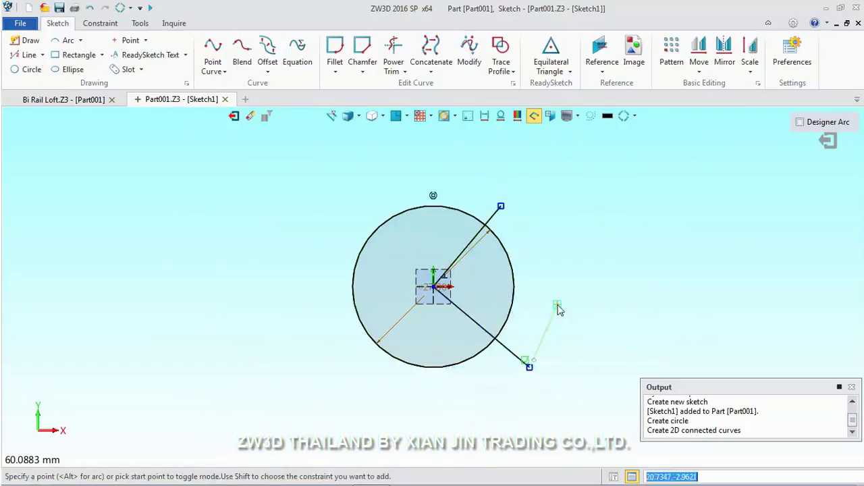
pyautogui.middleClick(559, 308)
pyautogui.rightClick(533, 236)
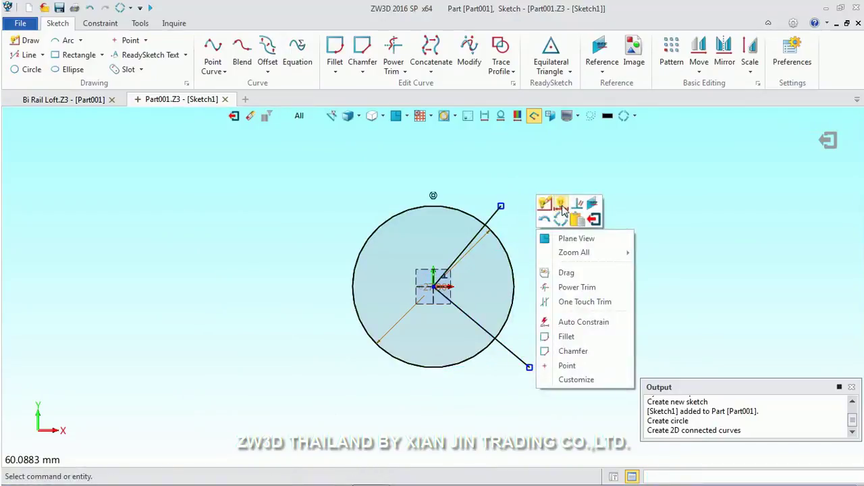
# Step: Dimension the upper line at 45° from the X axis
pyautogui.click(560, 202)
pyautogui.click(471, 250)
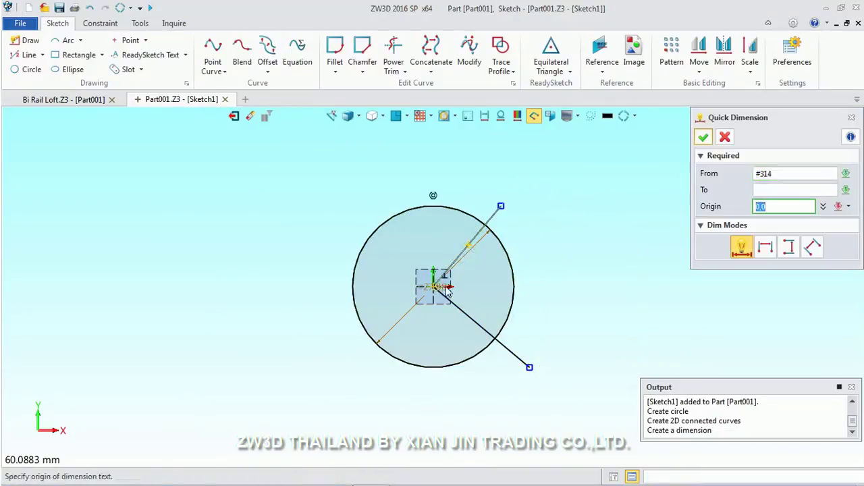
pyautogui.click(449, 288)
pyautogui.click(535, 260)
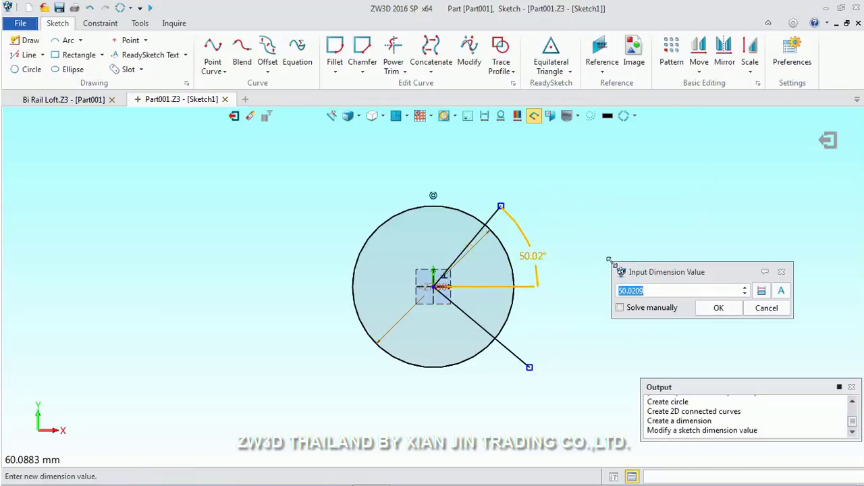
pyautogui.press('Return')
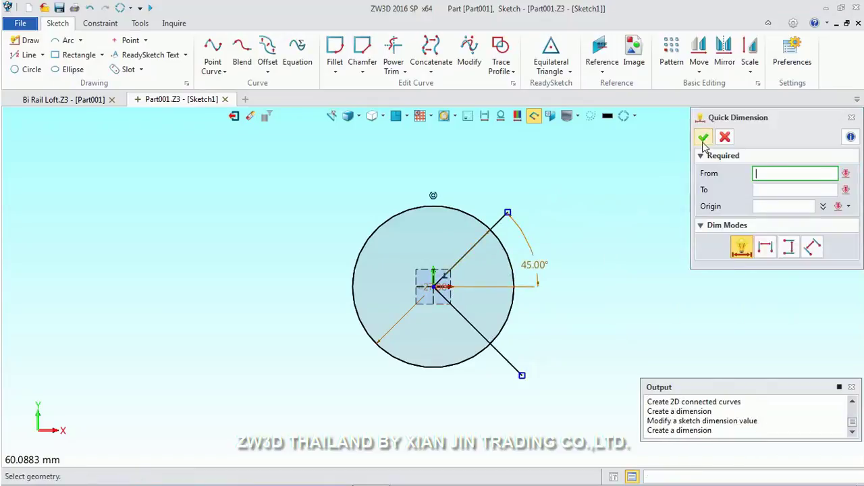
pyautogui.click(703, 137)
# Step: Constrain the upper and lower lines to be perpendicular
pyautogui.rightClick(631, 184)
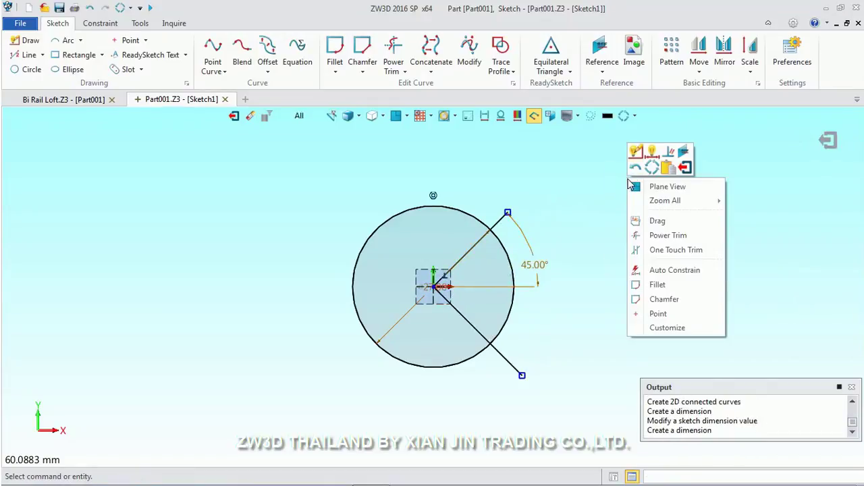
pyautogui.click(666, 160)
pyautogui.click(469, 253)
pyautogui.click(474, 330)
pyautogui.click(772, 214)
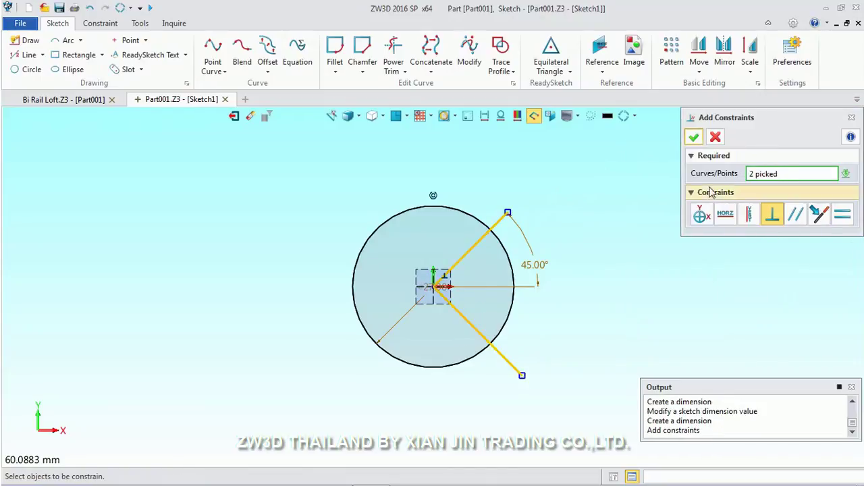
pyautogui.click(697, 138)
pyautogui.scroll(2, 462, 287)
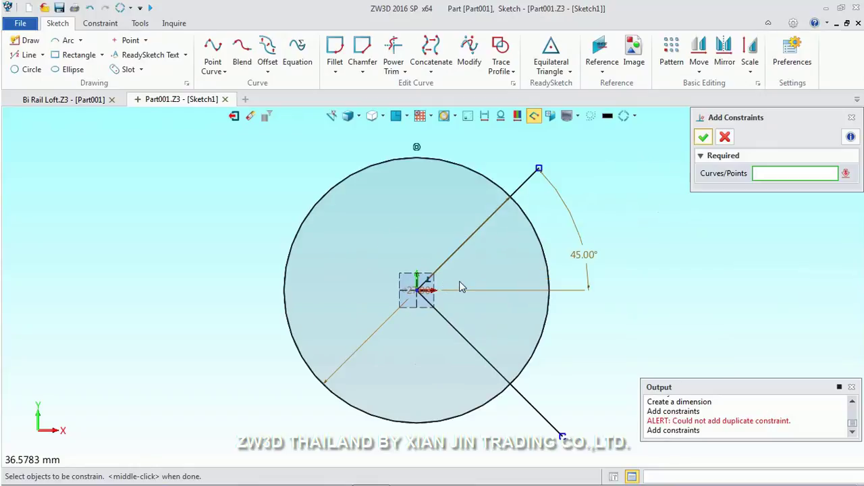
pyautogui.rightClick(611, 204)
pyautogui.click(725, 137)
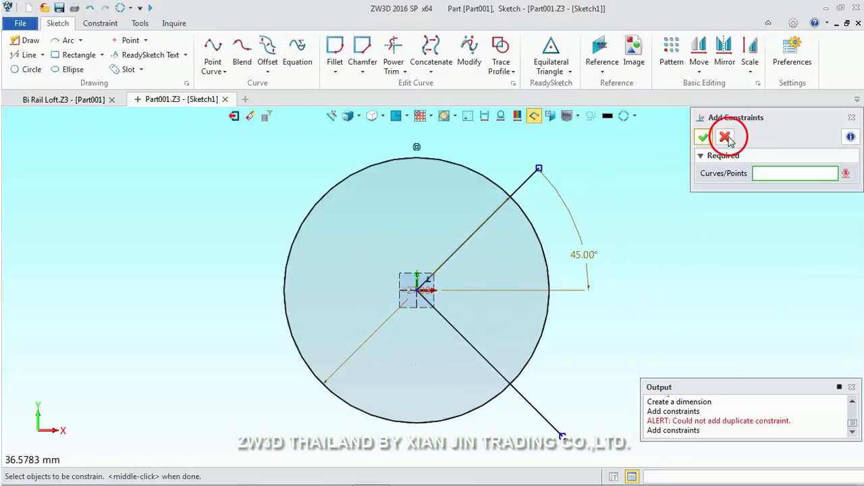
pyautogui.rightClick(680, 162)
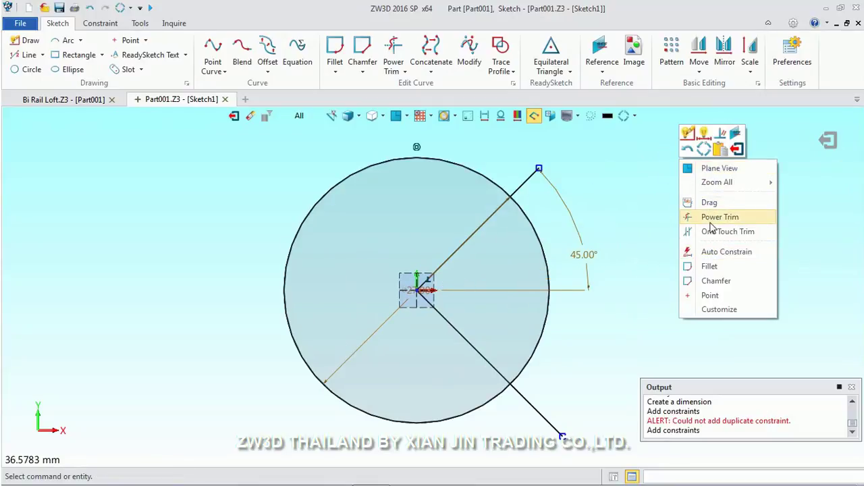
# Step: Trim both lines back to the circle and toggle them to construction lines
pyautogui.click(718, 217)
pyautogui.moveTo(571, 228)
pyautogui.mouseDown()
pyautogui.moveTo(532, 256)
pyautogui.moveTo(528, 420)
pyautogui.mouseUp()
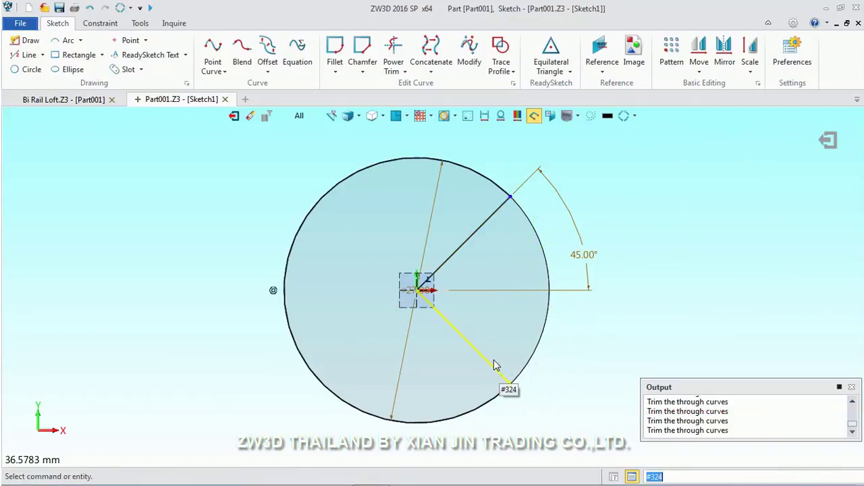
pyautogui.rightClick(491, 370)
pyautogui.click(490, 372)
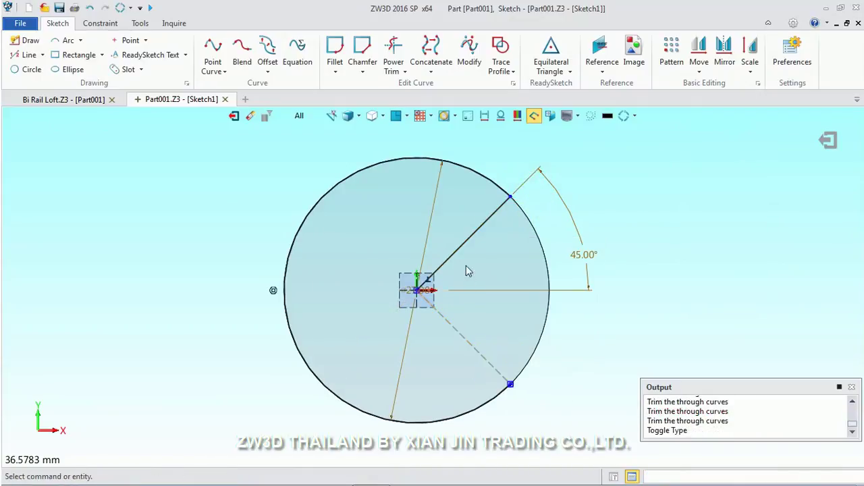
pyautogui.rightClick(457, 253)
pyautogui.click(466, 240)
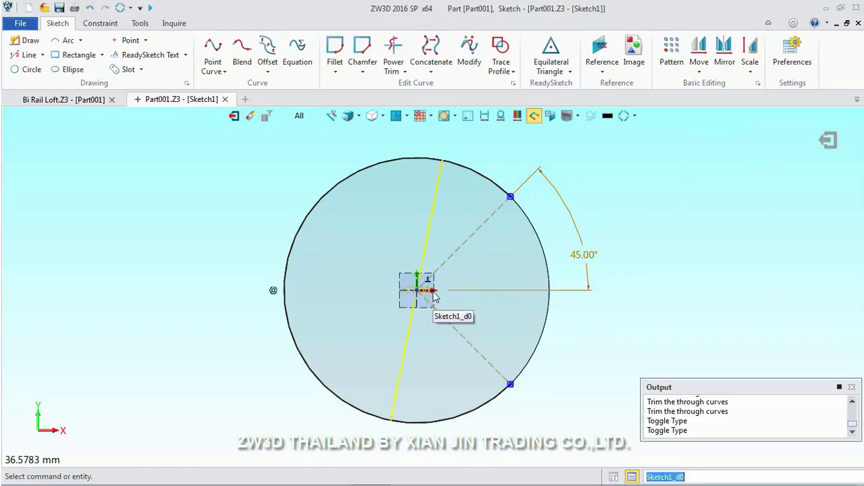
# Step: Exit the sketch and return to the 3D part
pyautogui.scroll(3, 418, 293)
pyautogui.scroll(2, 413, 287)
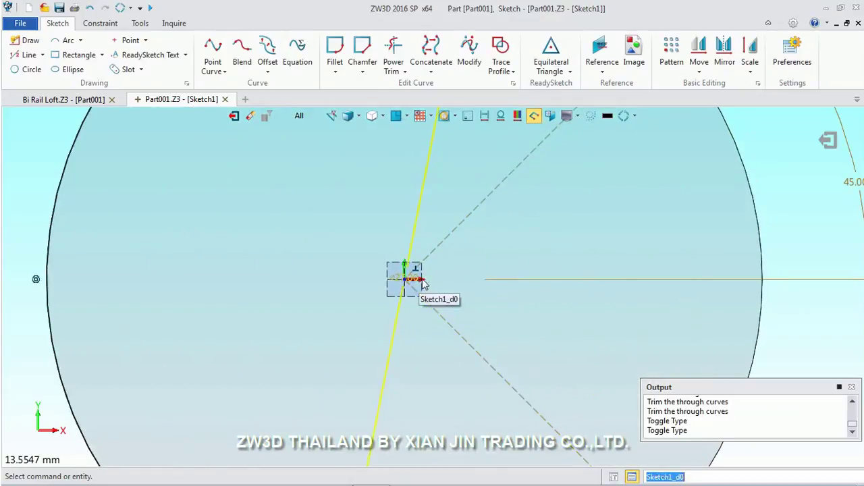
pyautogui.scroll(-2, 413, 287)
pyautogui.scroll(-3, 435, 295)
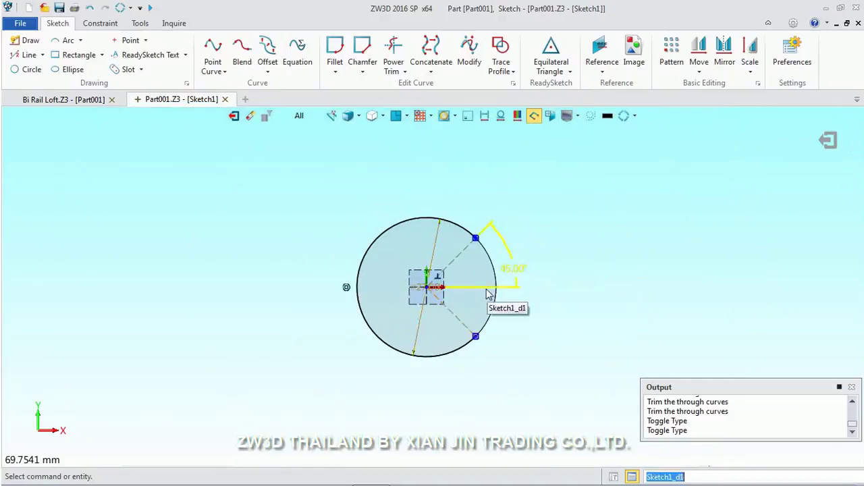
pyautogui.click(233, 117)
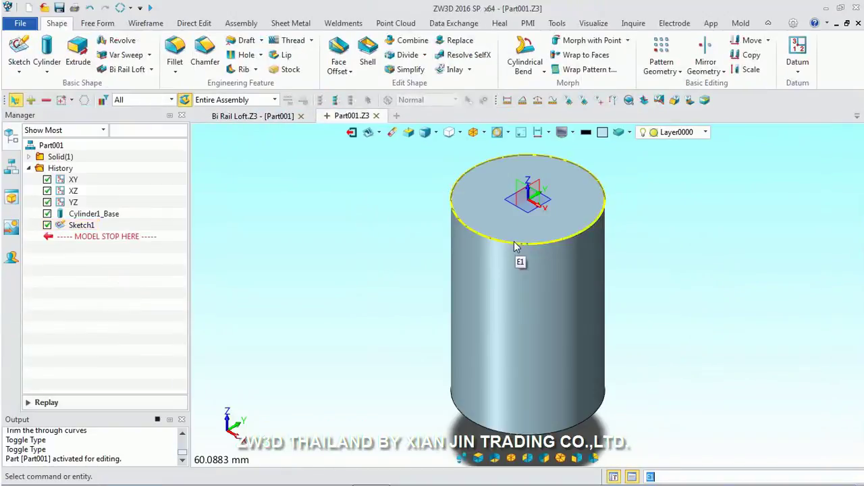
pyautogui.scroll(2, 512, 249)
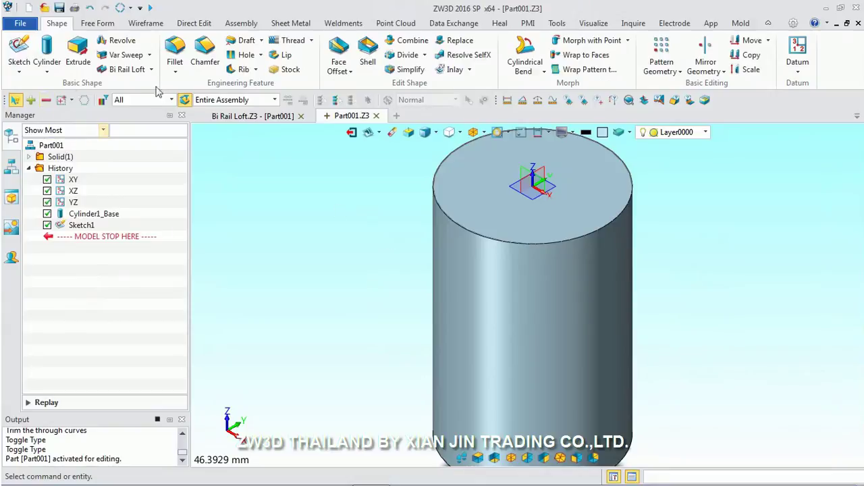
pyautogui.click(748, 42)
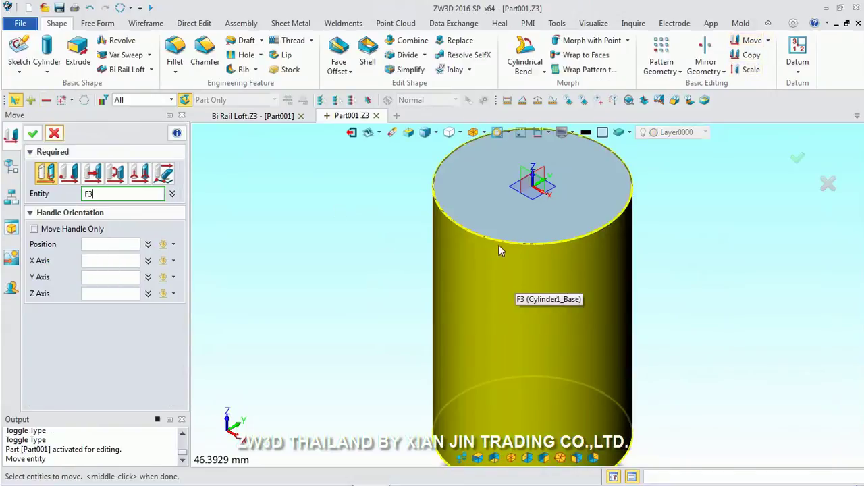
pyautogui.click(500, 244)
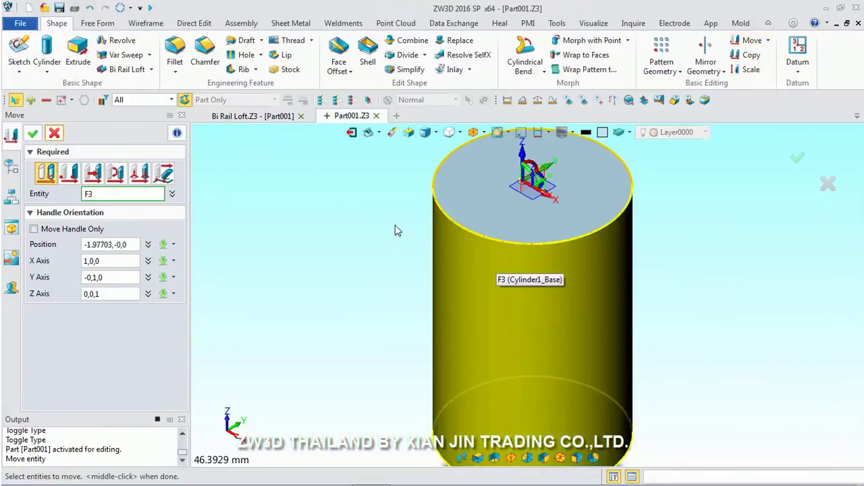
pyautogui.click(466, 186)
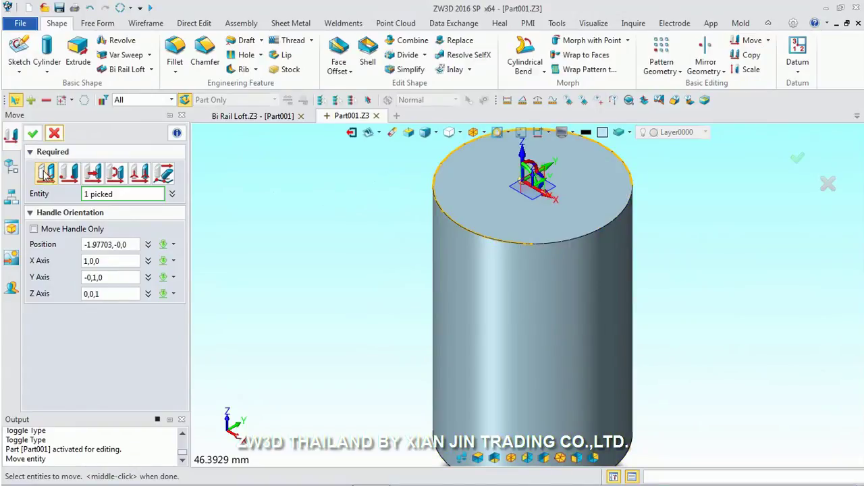
pyautogui.click(54, 133)
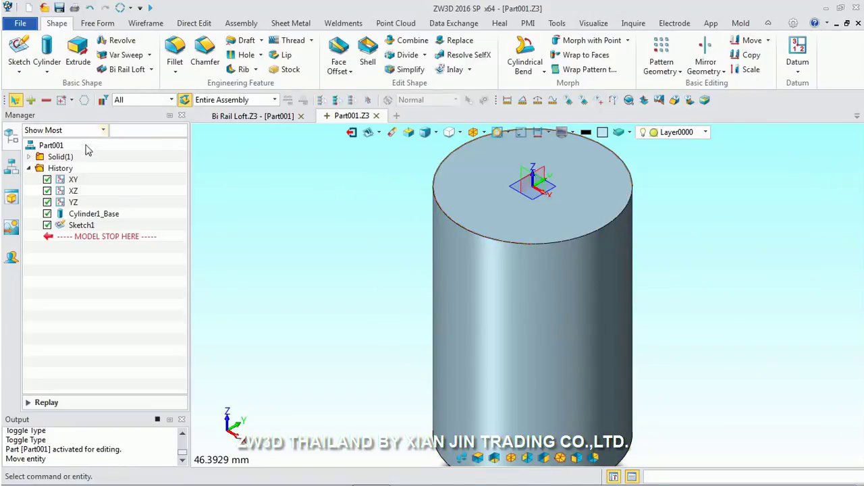
# Step: Restart Extrude after cancelling a wrong top-edge profile pick
pyautogui.click(78, 51)
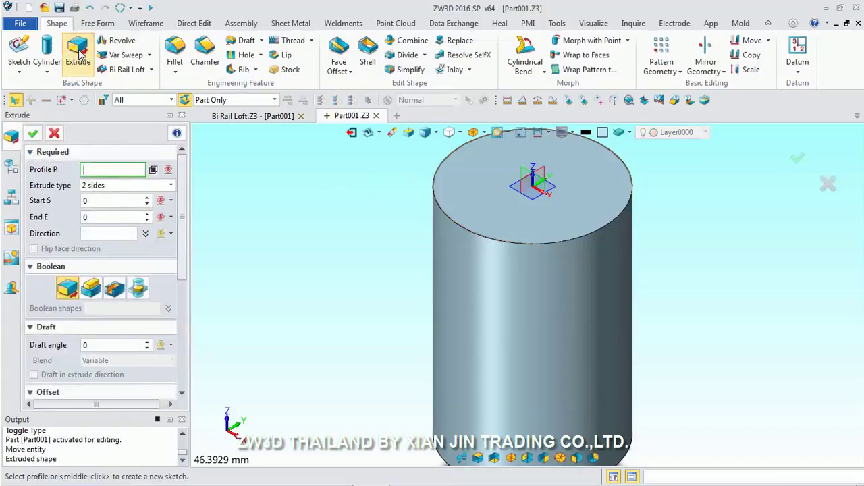
pyautogui.click(467, 236)
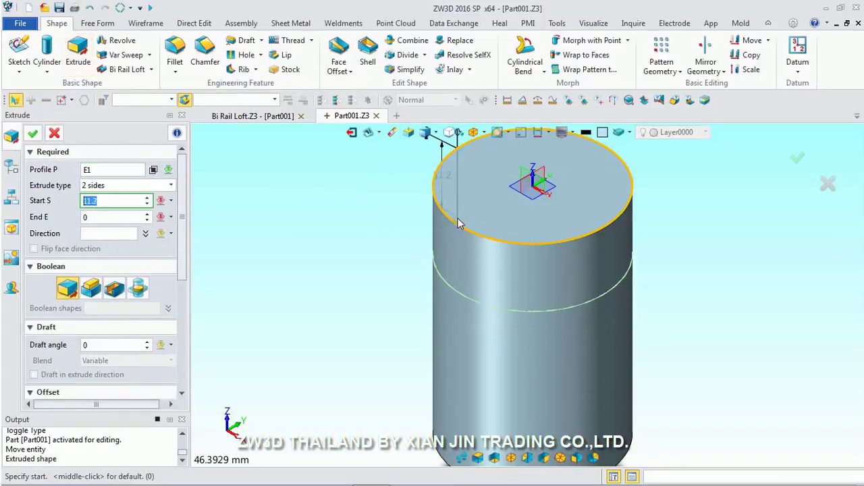
pyautogui.click(54, 134)
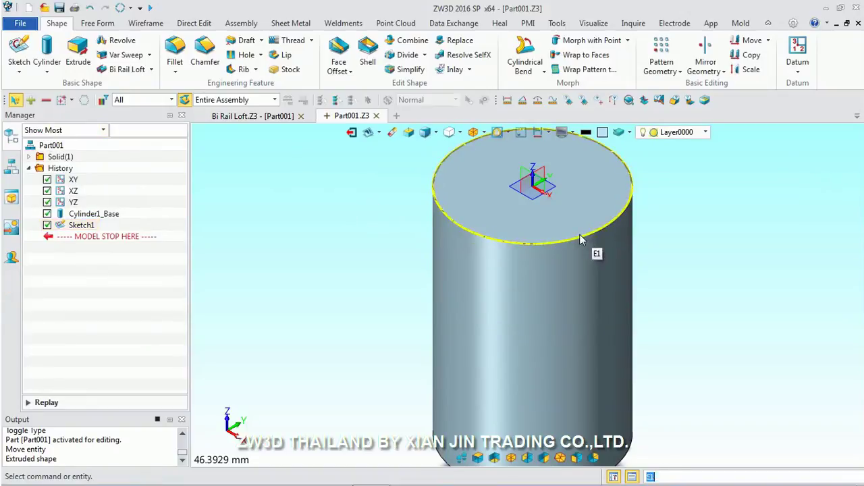
pyautogui.click(76, 55)
pyautogui.click(138, 101)
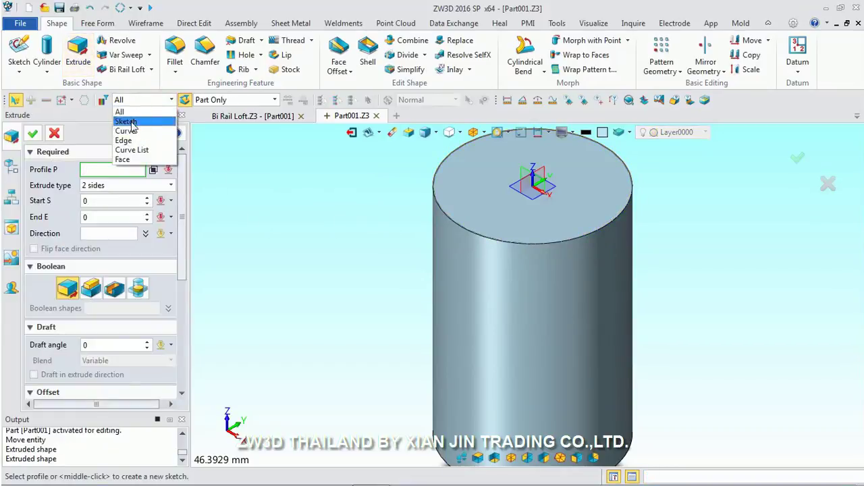
# Step: Extrude Sketch1 from -4 to -8 as a Remove cut, using the Sketch pick filter
pyautogui.click(127, 121)
pyautogui.click(463, 233)
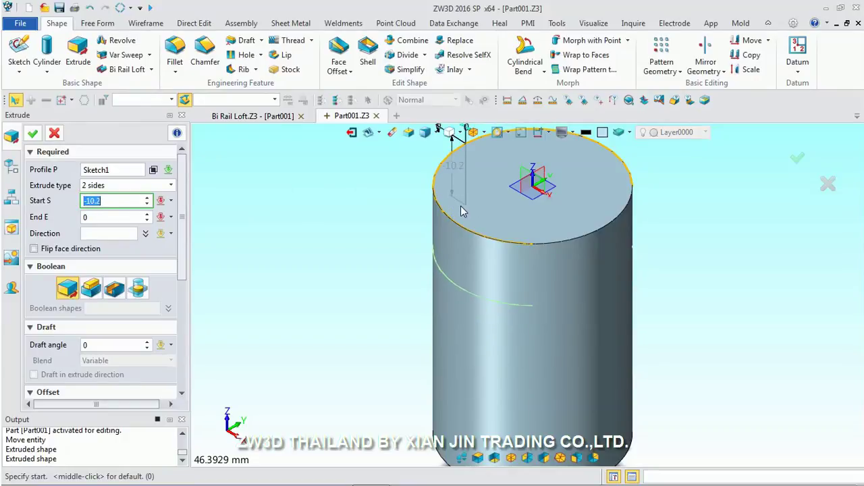
pyautogui.press('Return')
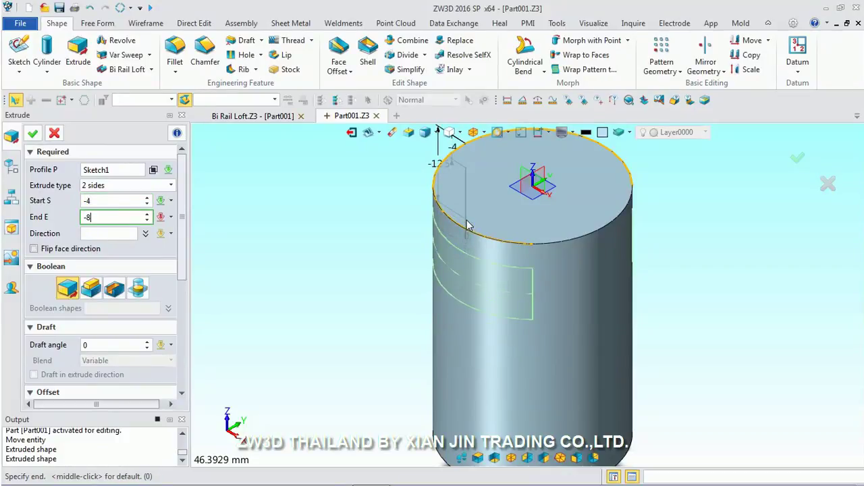
pyautogui.press('Return')
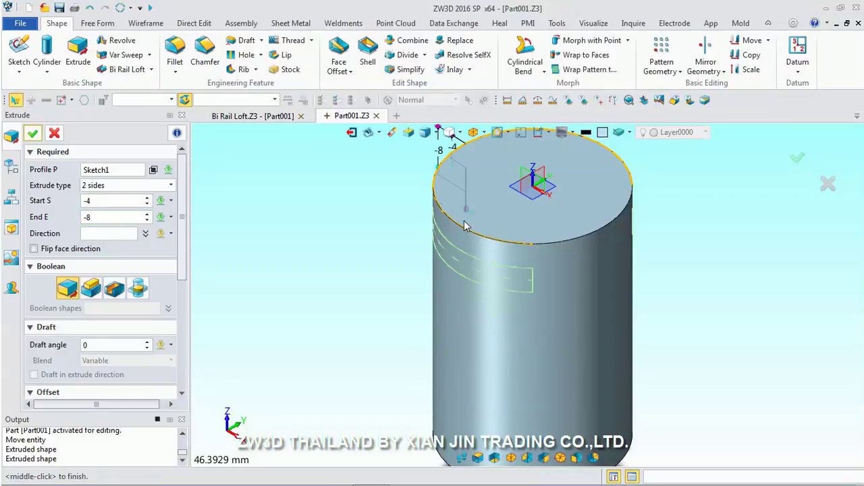
pyautogui.click(115, 289)
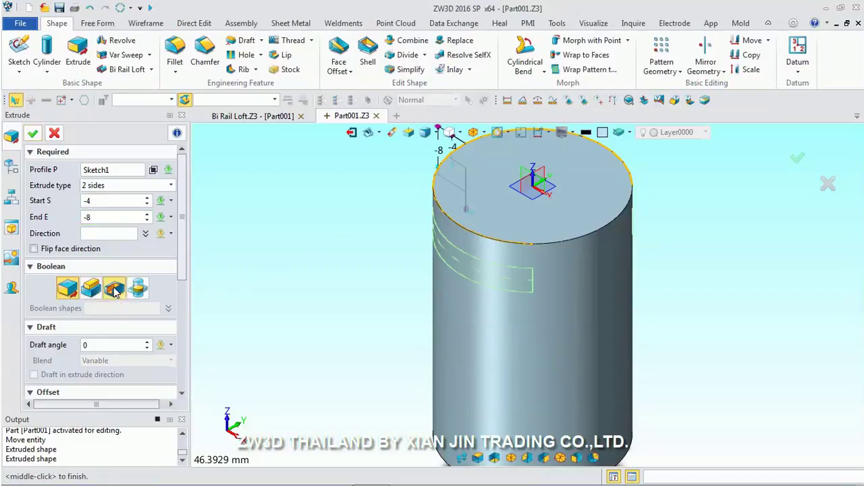
pyautogui.moveTo(519, 284); pyautogui.dragTo(526, 262, button='right')
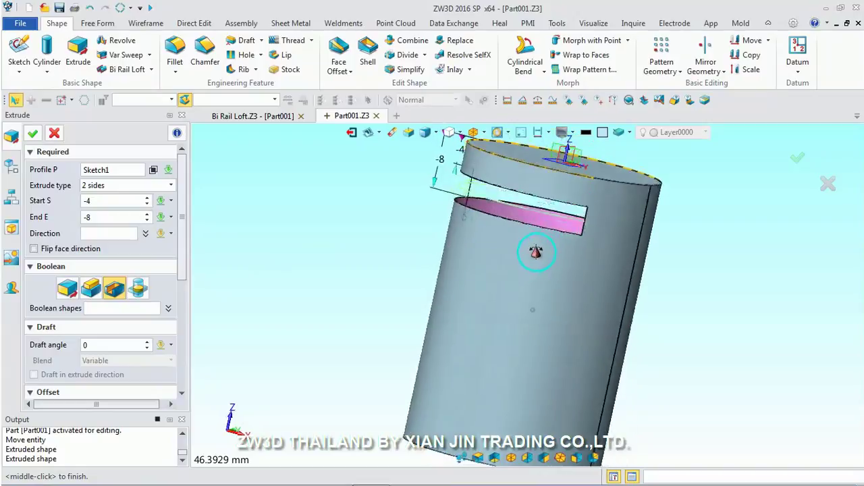
# Step: Thicken the extrude inward by 2 as a separate Base solid, committing Extrude1_Base
pyautogui.scroll(-3, 181, 247)
pyautogui.scroll(-1, 183, 270)
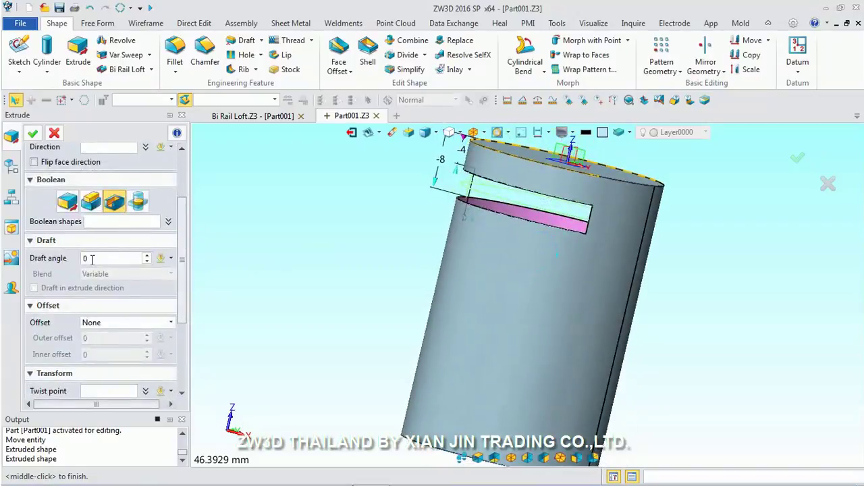
pyautogui.click(170, 322)
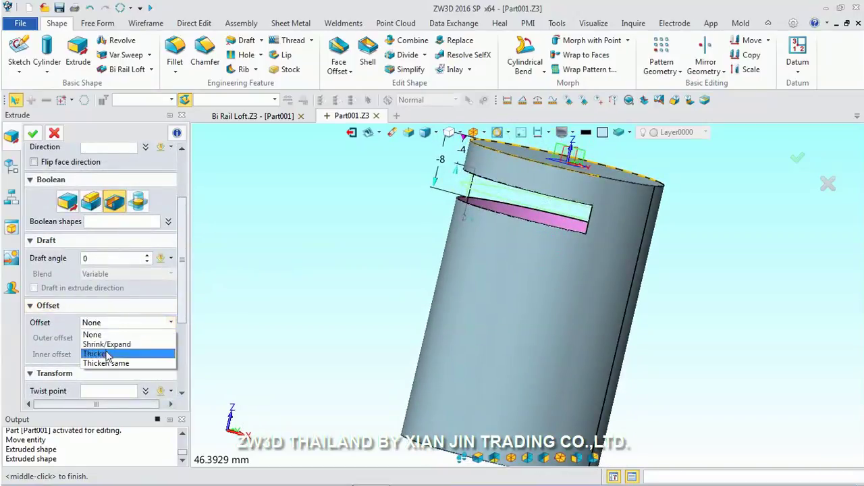
pyautogui.click(107, 354)
pyautogui.click(99, 354)
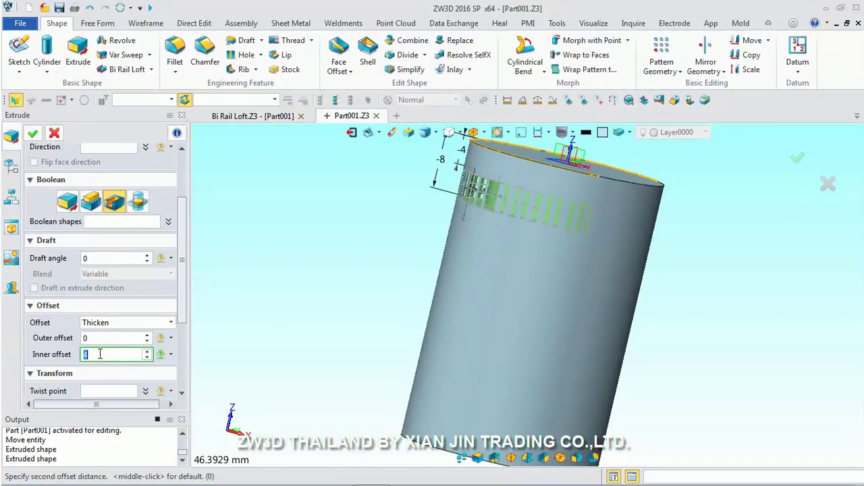
pyautogui.moveTo(286, 276)
pyautogui.mouseDown(button='middle')
pyautogui.moveTo(552, 234)
pyautogui.moveTo(538, 239)
pyautogui.mouseUp(button='middle')
pyautogui.write('4')
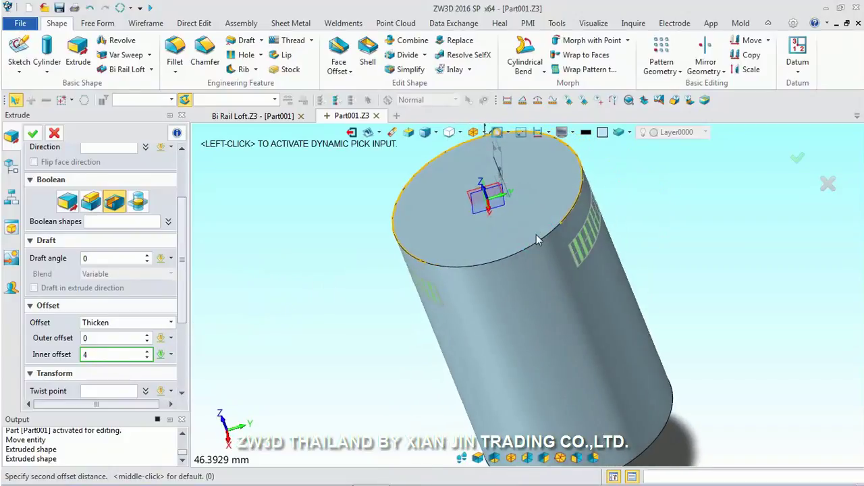
pyautogui.click(67, 201)
pyautogui.moveTo(380, 245); pyautogui.dragTo(469, 232, button='middle')
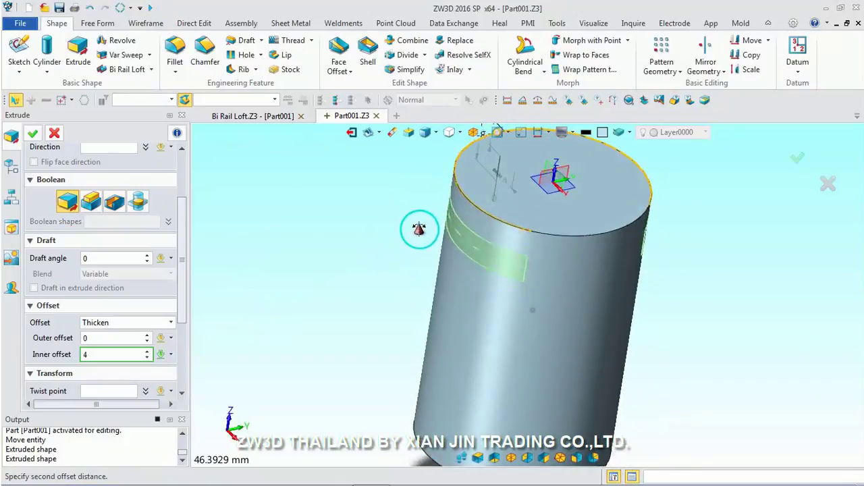
pyautogui.click(104, 355)
pyautogui.write('2')
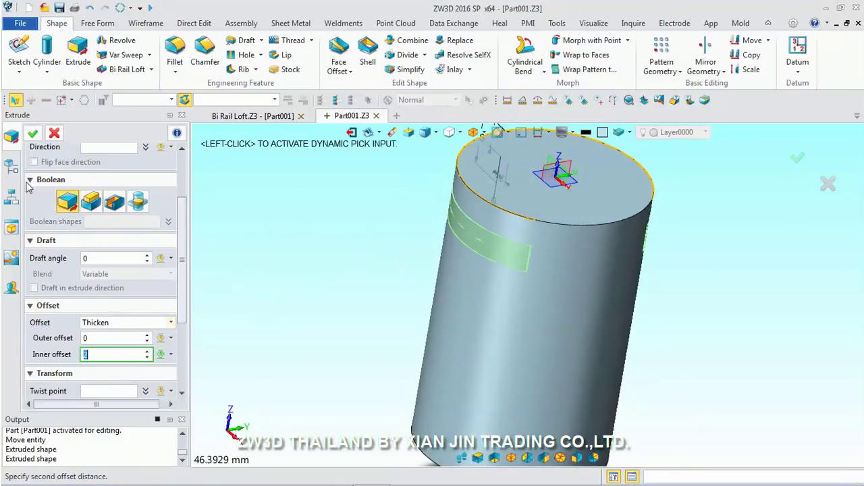
pyautogui.click(34, 135)
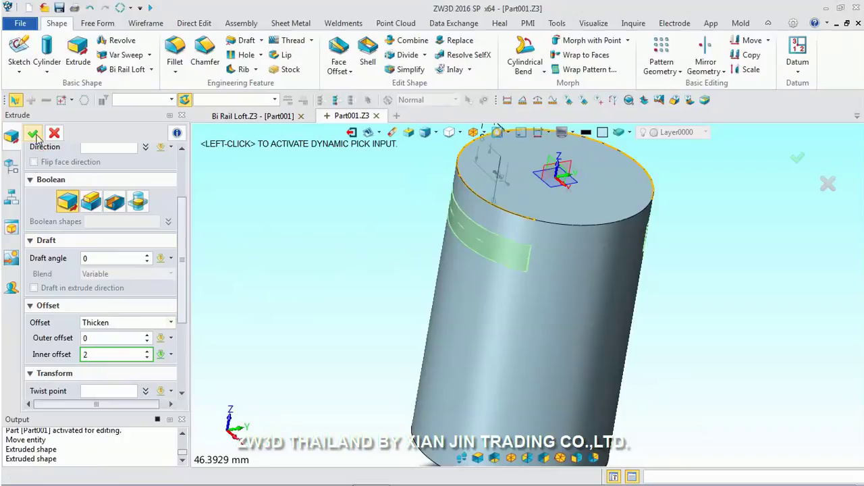
pyautogui.click(425, 132)
pyautogui.moveTo(535, 225)
pyautogui.mouseDown(button='middle')
pyautogui.moveTo(523, 255)
pyautogui.moveTo(540, 304)
pyautogui.mouseUp(button='middle')
# Step: Blank cylinder solid S1 so only the C-shaped band shows, and reset the pick filter to All
pyautogui.hotkey('ctrl', 'Up')
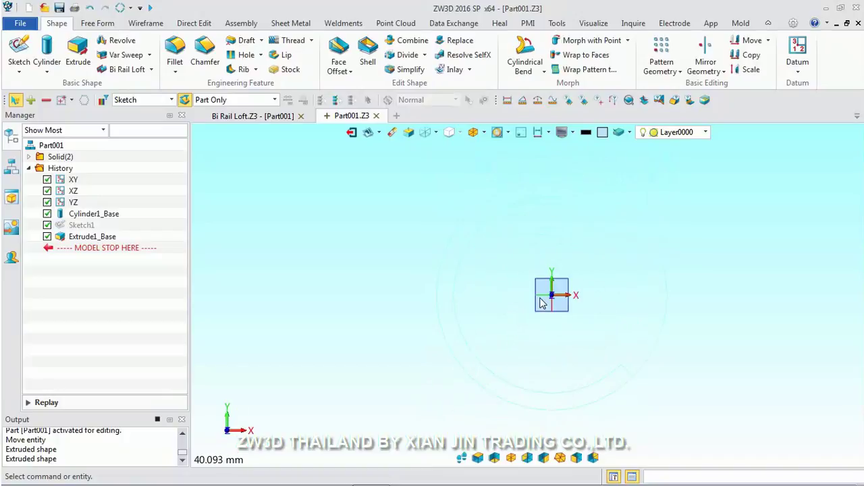
pyautogui.scroll(1, 641, 277)
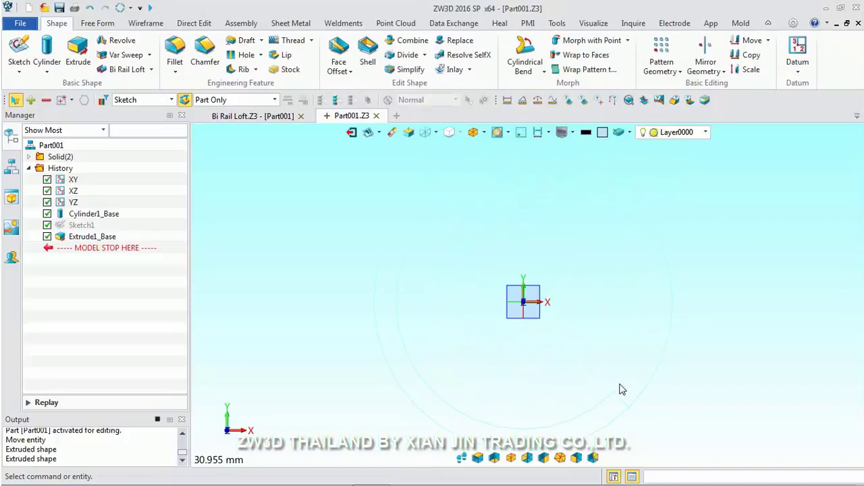
pyautogui.scroll(-2, 604, 211)
pyautogui.moveTo(588, 315); pyautogui.dragTo(598, 274, button='middle')
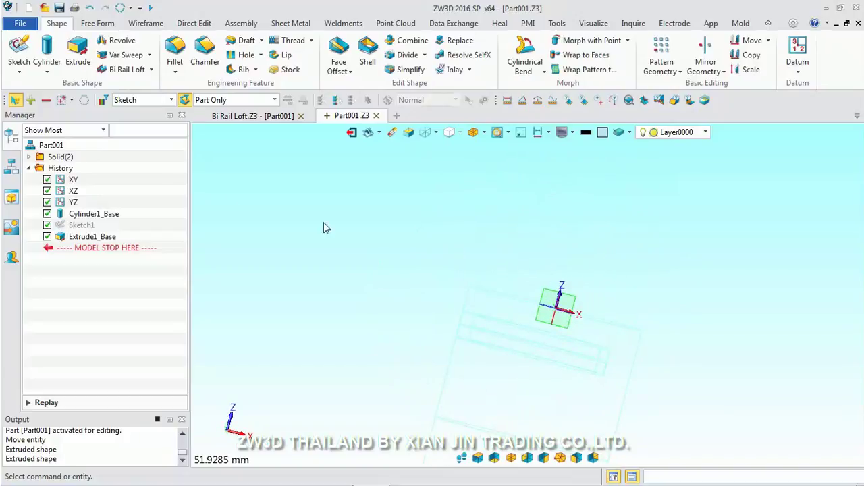
pyautogui.click(28, 157)
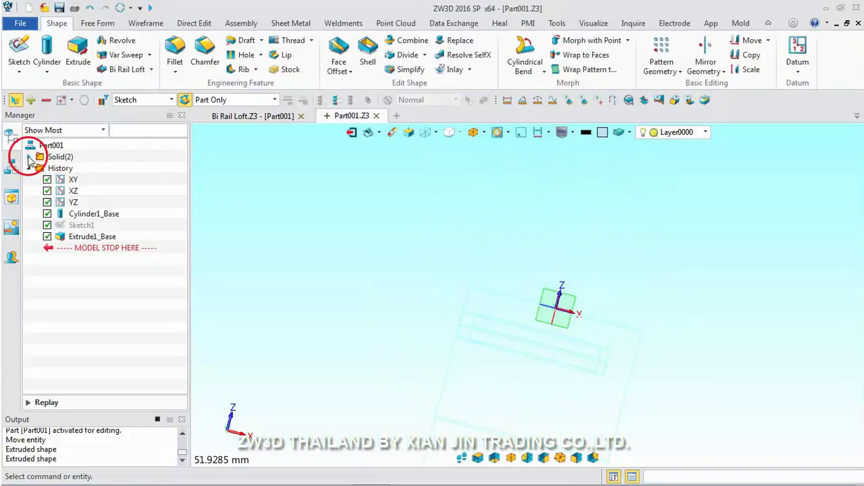
pyautogui.click(425, 133)
pyautogui.scroll(-2, 476, 203)
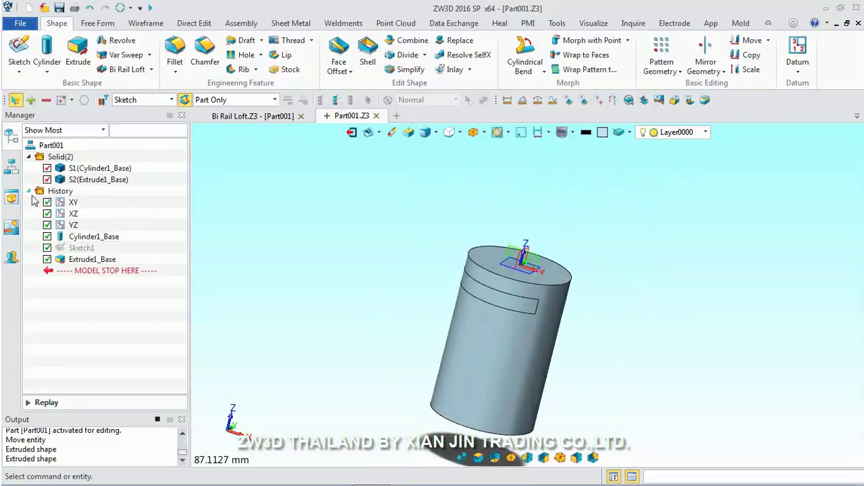
pyautogui.click(47, 168)
pyautogui.scroll(1, 496, 308)
pyautogui.scroll(2, 496, 308)
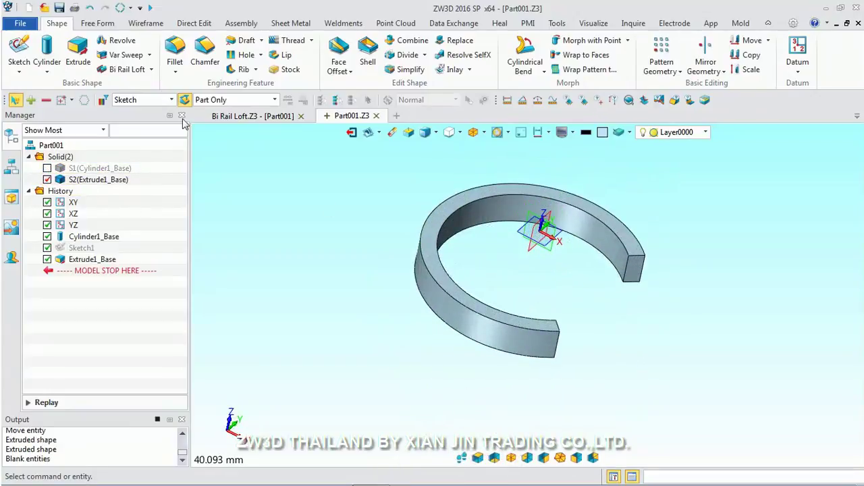
pyautogui.click(171, 99)
pyautogui.click(142, 110)
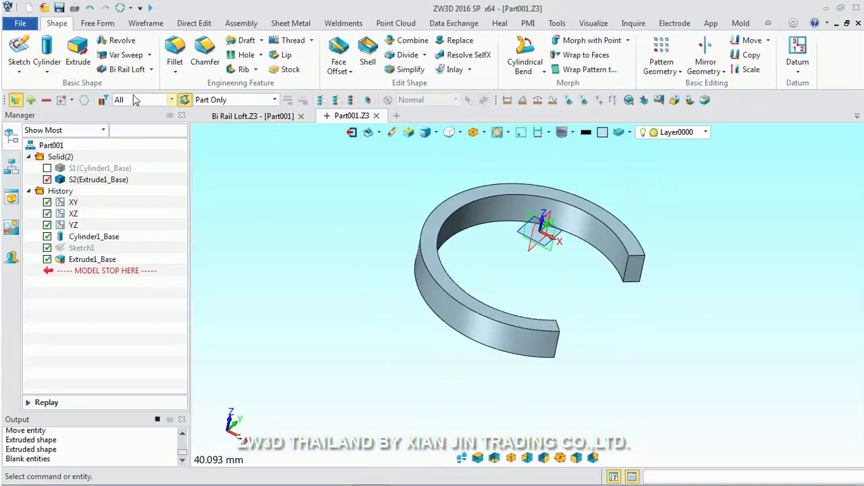
# Step: Offset the ring's outer face by 1 with Face Offset, creating OffsetFace1
pyautogui.click(465, 328)
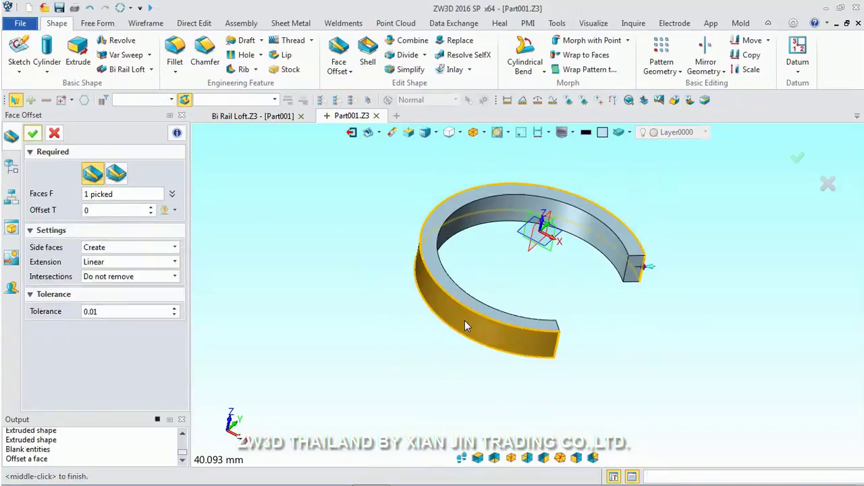
pyautogui.click(102, 212)
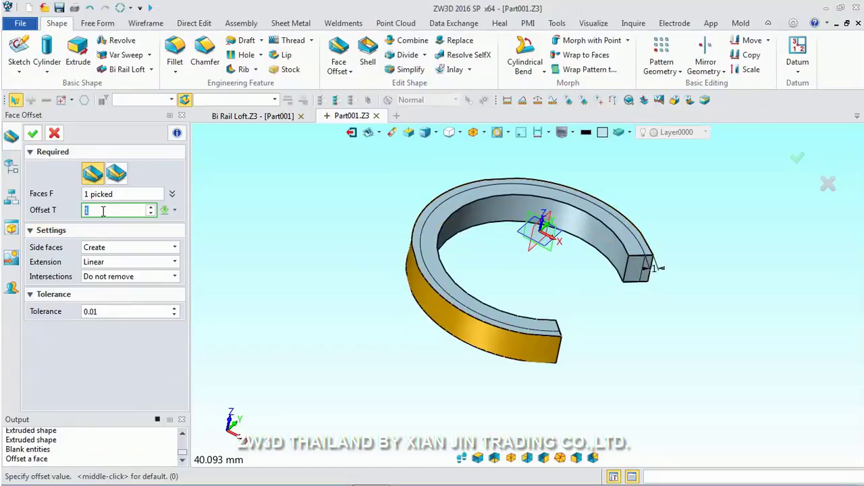
pyautogui.click(33, 133)
pyautogui.moveTo(399, 229); pyautogui.dragTo(383, 204, button='middle')
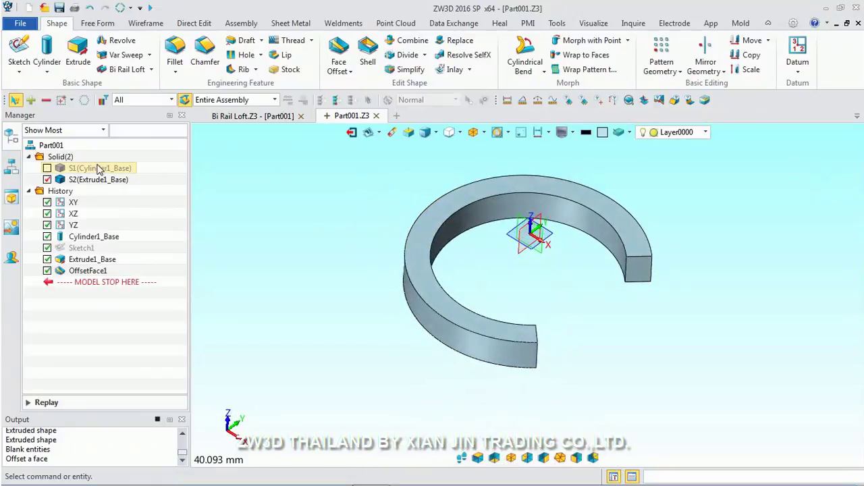
# Step: Show the cylinder S1 (Cylinder1_Base) again and orbit to view the whole model
pyautogui.click(47, 168)
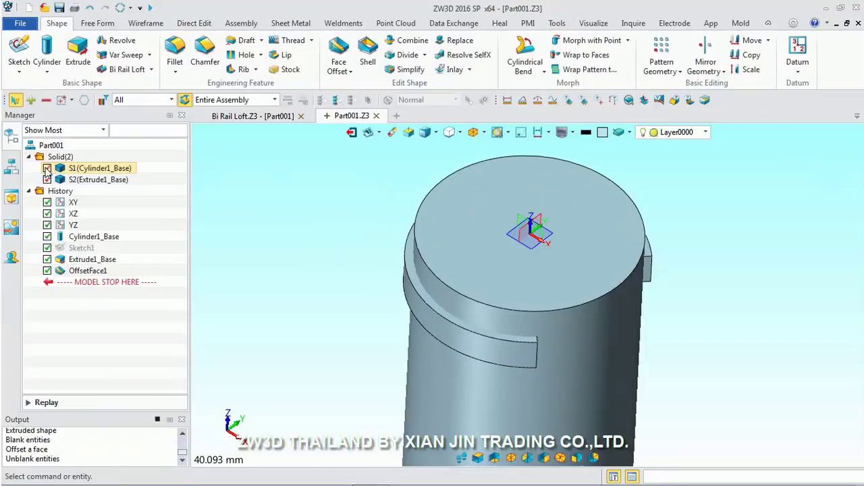
pyautogui.click(324, 212)
pyautogui.moveTo(323, 213)
pyautogui.mouseDown(button='middle')
pyautogui.moveTo(509, 338)
pyautogui.moveTo(510, 352)
pyautogui.mouseUp(button='middle')
pyautogui.moveTo(485, 388); pyautogui.dragTo(475, 256, button='middle')
pyautogui.scroll(-2, 475, 257)
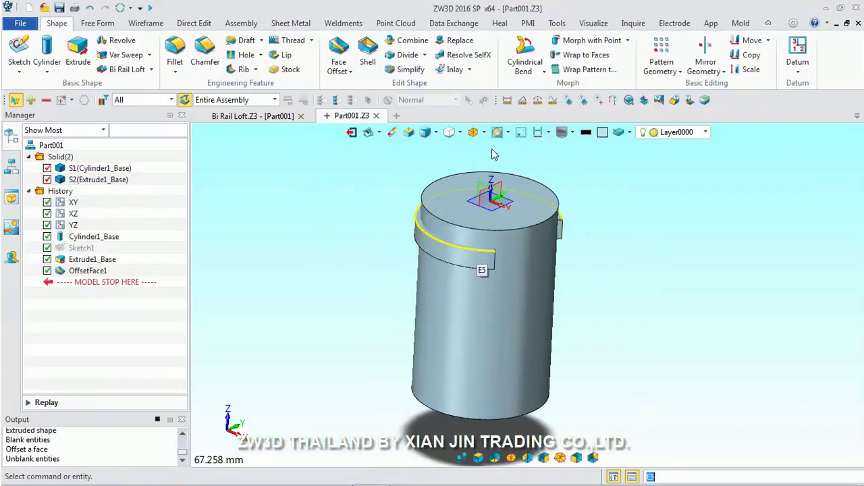
# Step: Start Pattern Geometry on the tab shape with the Shape filter, directed along -Z
pyautogui.click(651, 60)
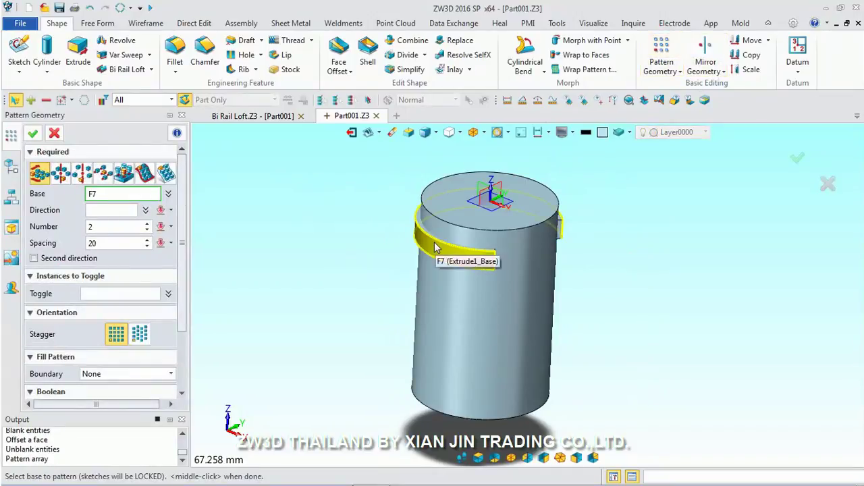
pyautogui.click(171, 99)
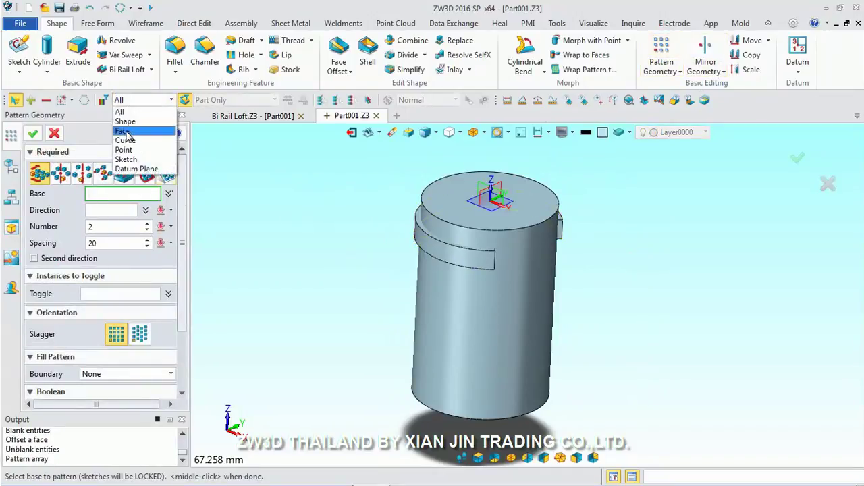
pyautogui.click(125, 121)
pyautogui.click(444, 256)
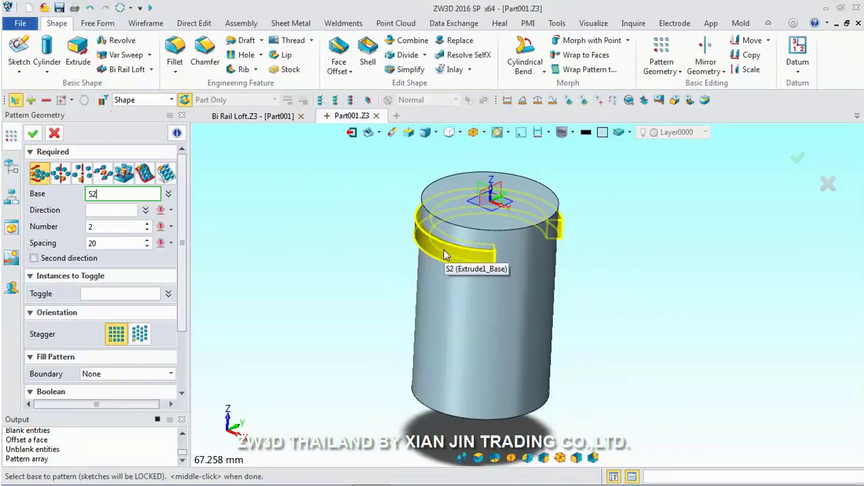
pyautogui.click(171, 210)
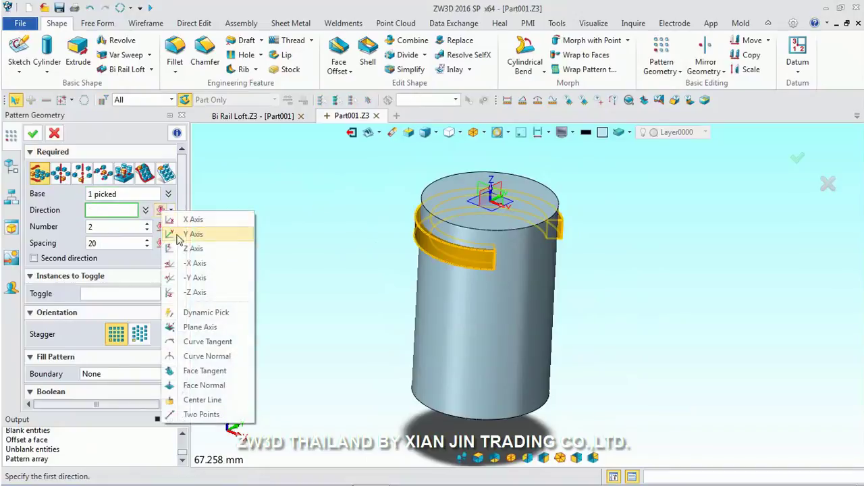
pyautogui.click(192, 298)
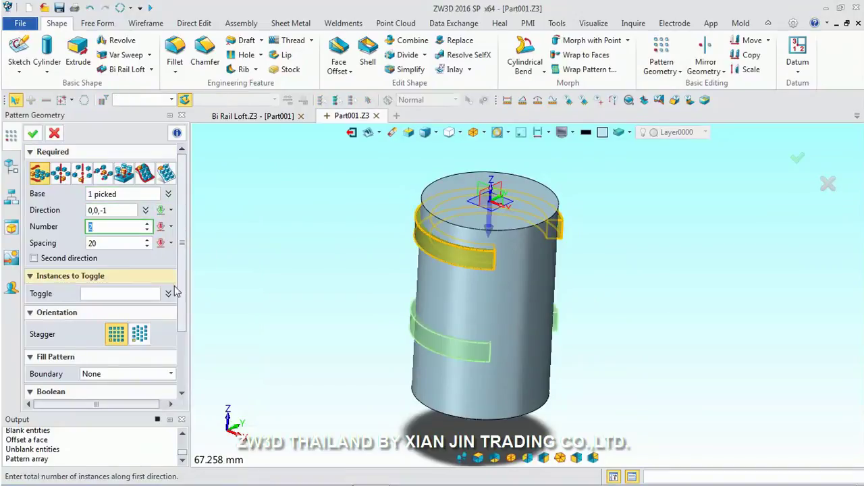
pyautogui.click(119, 246)
# Step: Set spacing 6 and number 6, then confirm the six-copy tab pattern
pyautogui.scroll(-3, 119, 247)
pyautogui.scroll(-2, 119, 247)
pyautogui.scroll(-2, 118, 247)
pyautogui.scroll(-2, 118, 247)
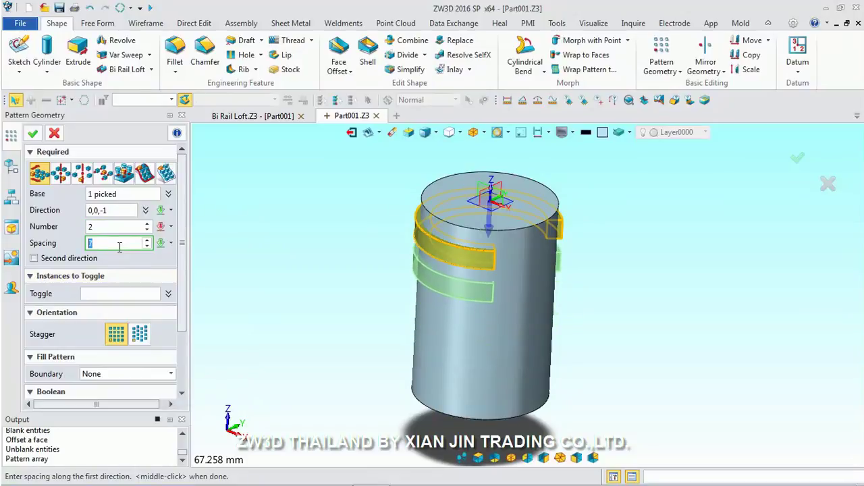
pyautogui.click(123, 228)
pyautogui.scroll(2, 122, 228)
pyautogui.scroll(1, 122, 228)
pyautogui.scroll(1, 122, 228)
pyautogui.scroll(1, 122, 228)
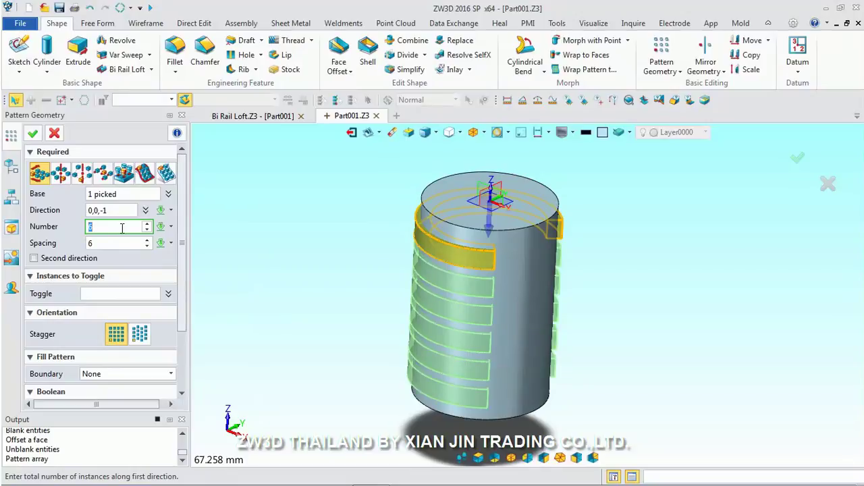
pyautogui.moveTo(367, 286)
pyautogui.mouseDown(button='middle')
pyautogui.moveTo(378, 258)
pyautogui.moveTo(409, 266)
pyautogui.moveTo(371, 269)
pyautogui.moveTo(353, 282)
pyautogui.mouseUp(button='middle')
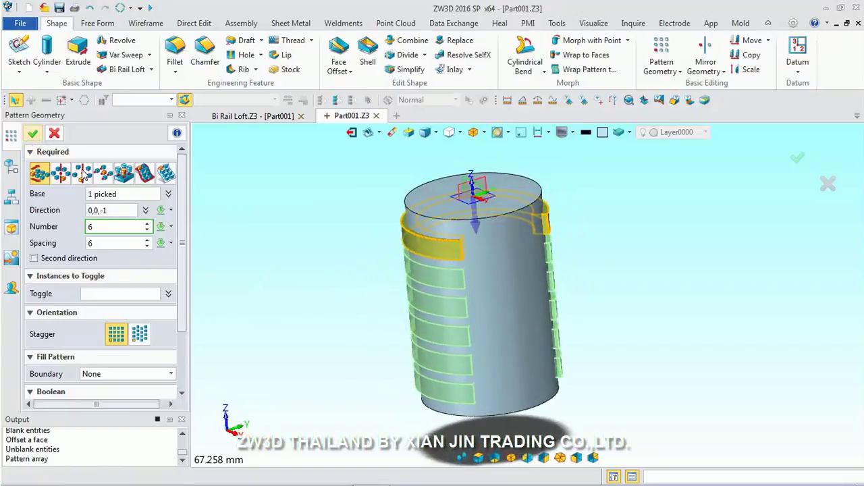
pyautogui.click(33, 133)
pyautogui.click(407, 42)
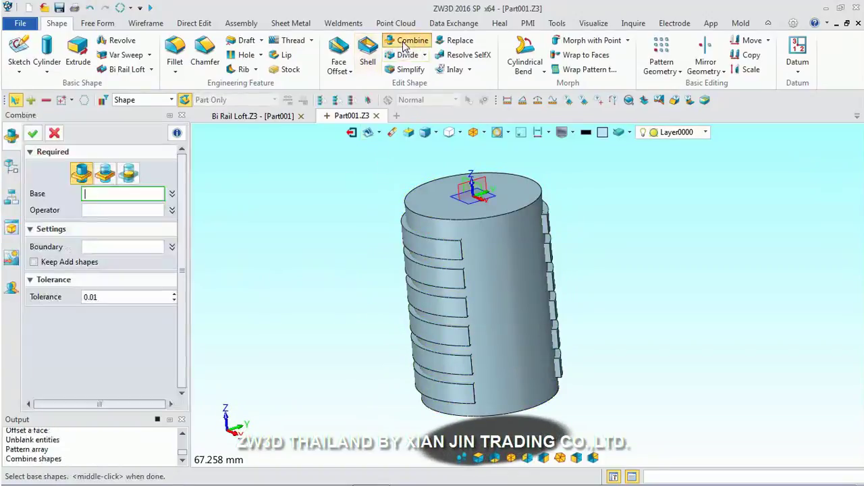
# Step: Combine with Remove, subtracting all six patterned tabs from the cylinder base to cut grooves
pyautogui.click(483, 228)
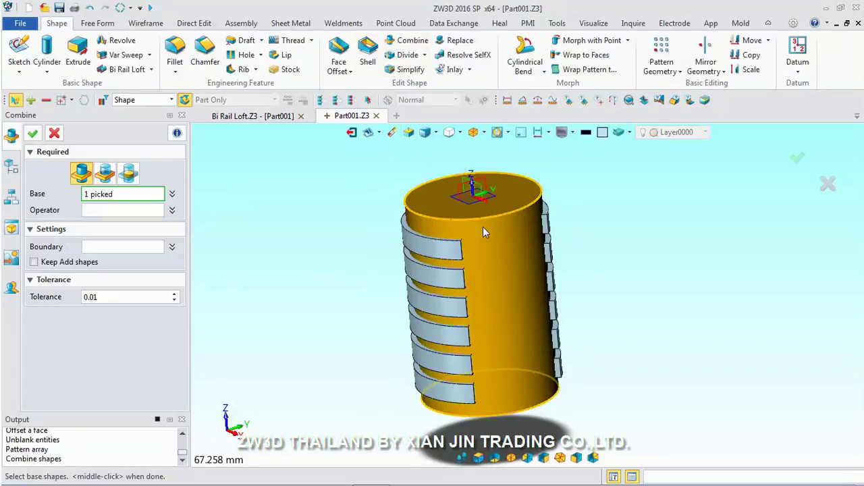
pyautogui.click(128, 210)
pyautogui.click(108, 175)
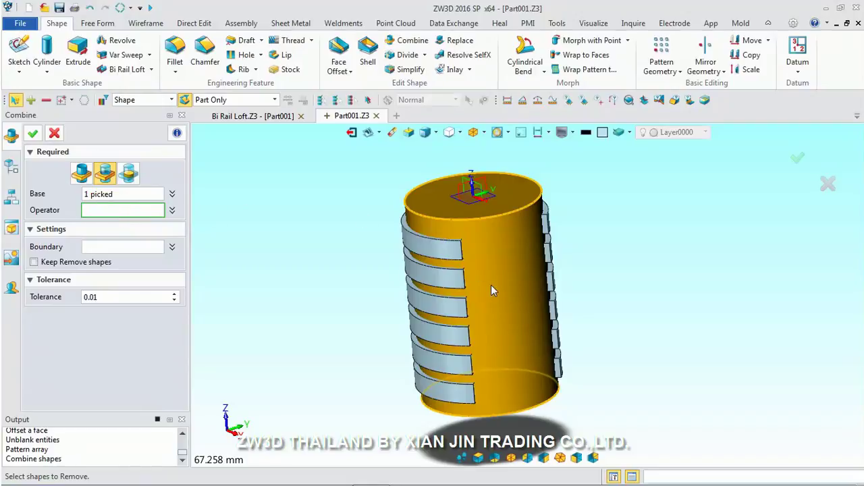
pyautogui.rightClick(295, 199)
pyautogui.click(329, 245)
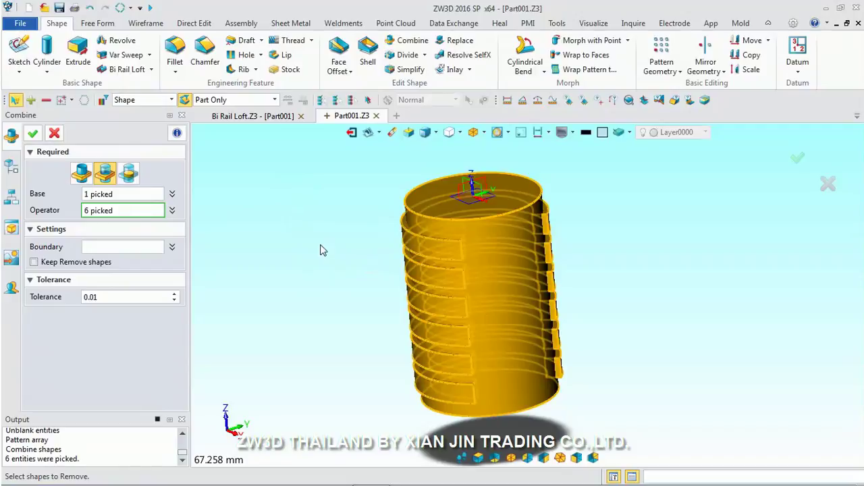
pyautogui.click(33, 133)
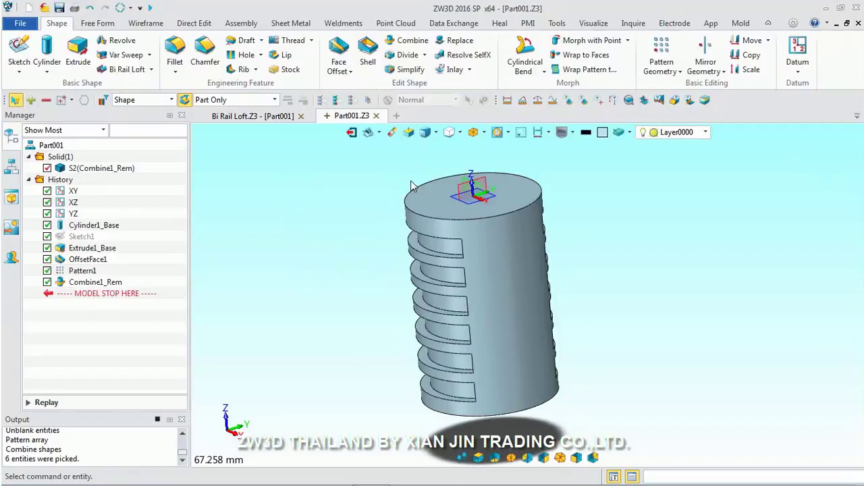
pyautogui.scroll(5, 439, 216)
pyautogui.moveTo(457, 251)
pyautogui.mouseDown(button='middle')
pyautogui.moveTo(489, 227)
pyautogui.moveTo(489, 243)
pyautogui.mouseUp(button='middle')
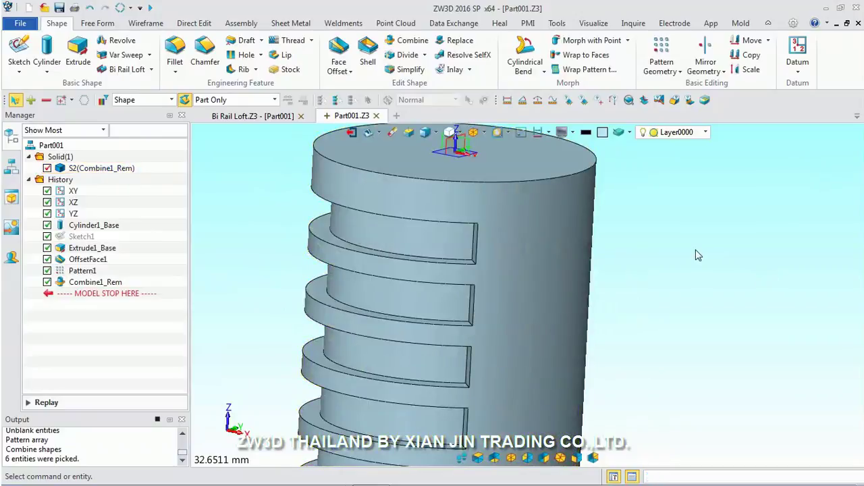
pyautogui.hotkey('ctrl', '1')
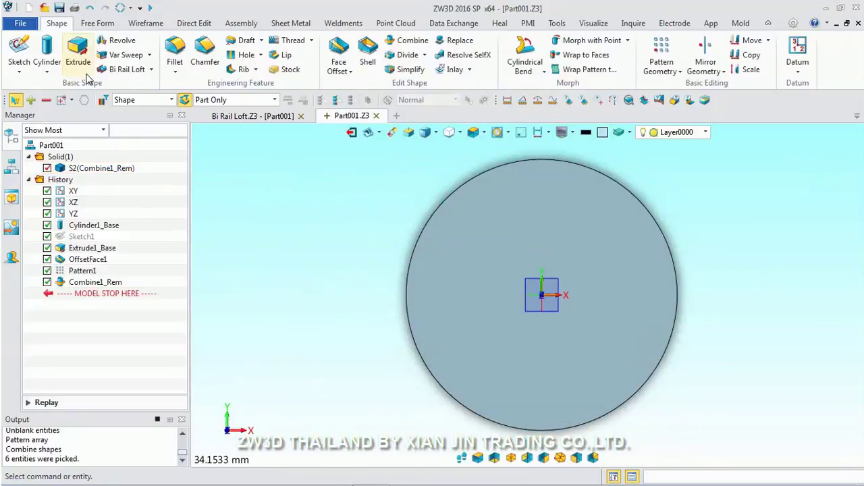
pyautogui.click(423, 133)
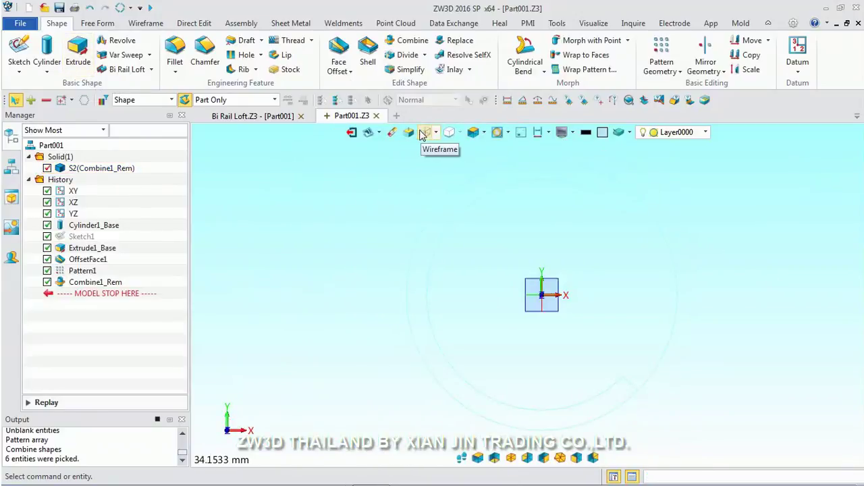
pyautogui.click(423, 133)
pyautogui.scroll(3, 594, 231)
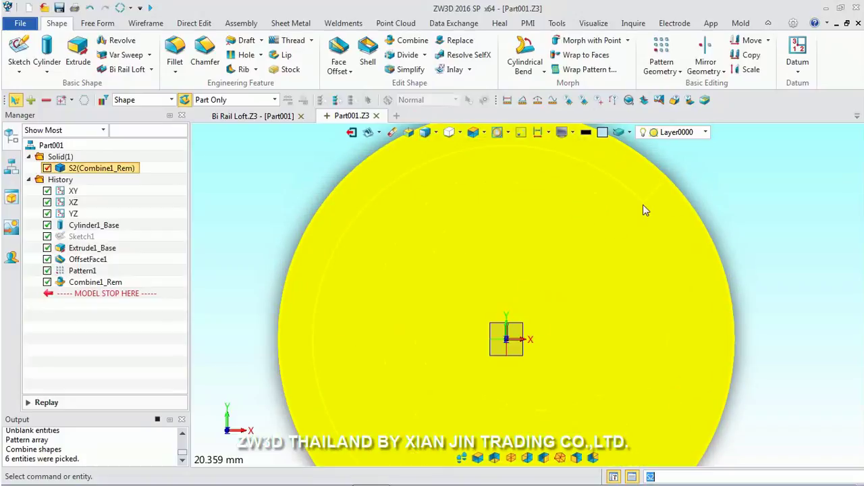
pyautogui.scroll(-4, 354, 203)
pyautogui.moveTo(424, 203); pyautogui.dragTo(482, 241, button='middle')
pyautogui.scroll(-3, 432, 209)
pyautogui.scroll(2, 405, 212)
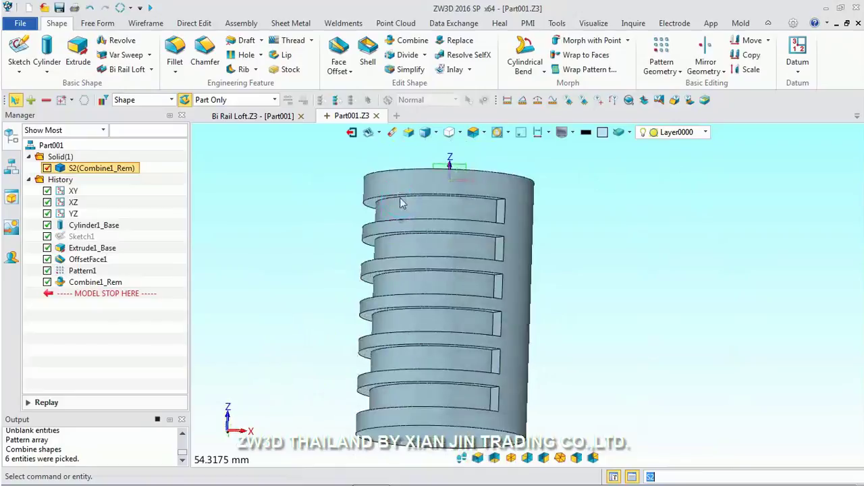
pyautogui.moveTo(400, 203); pyautogui.dragTo(382, 244, button='middle')
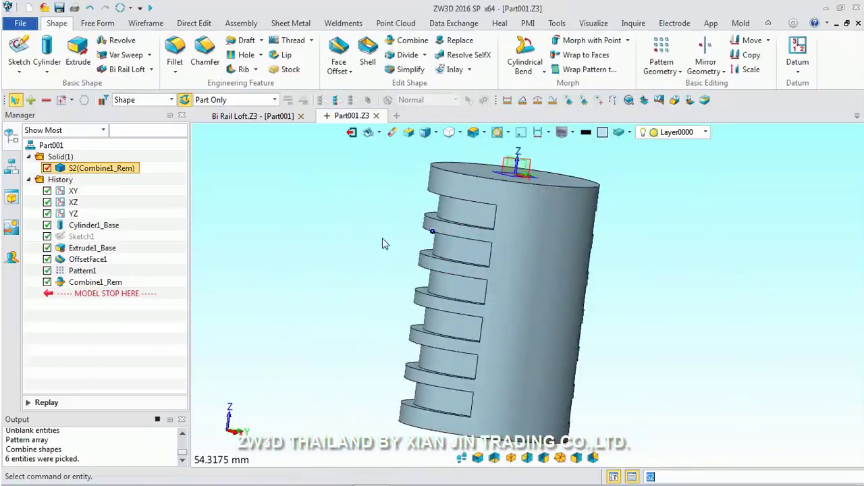
pyautogui.scroll(-1, 554, 270)
pyautogui.moveTo(472, 256); pyautogui.dragTo(511, 193, button='middle')
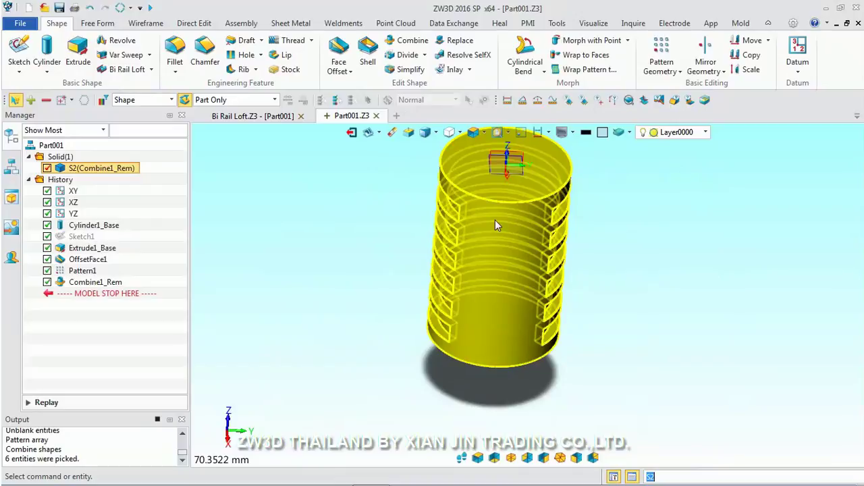
pyautogui.scroll(-1, 382, 263)
pyautogui.scroll(1, 382, 245)
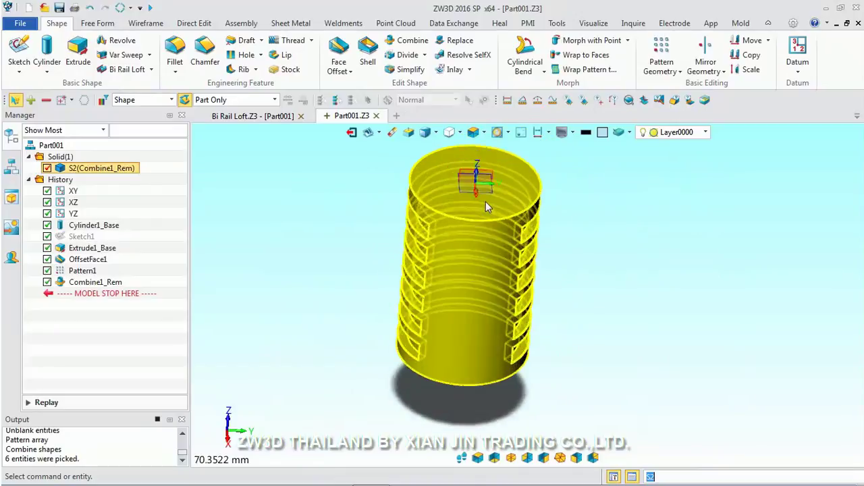
pyautogui.scroll(1, 362, 226)
pyautogui.moveTo(359, 208)
pyautogui.mouseDown(button='middle')
pyautogui.moveTo(463, 231)
pyautogui.moveTo(329, 217)
pyautogui.mouseUp(button='middle')
# Step: Insert datum Plane1 offset 25 from the YZ plane and begin a new sketch
pyautogui.rightClick(288, 202)
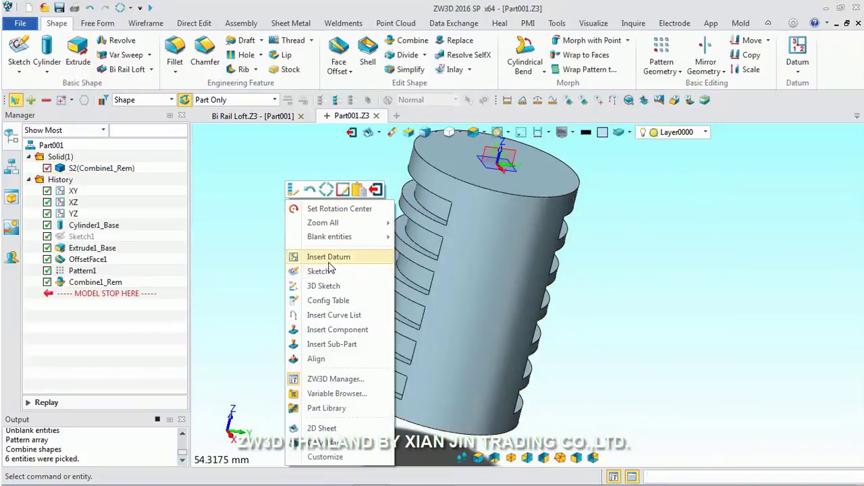
pyautogui.click(329, 257)
pyautogui.click(512, 156)
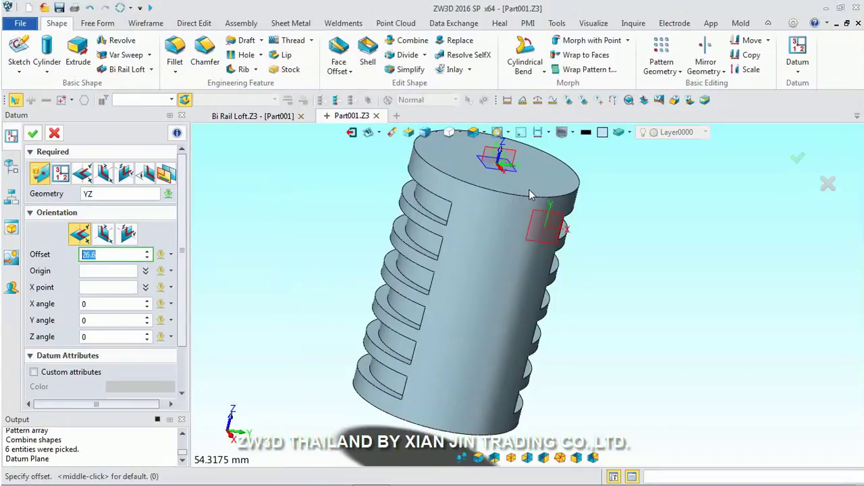
pyautogui.write('25')
pyautogui.press('Return')
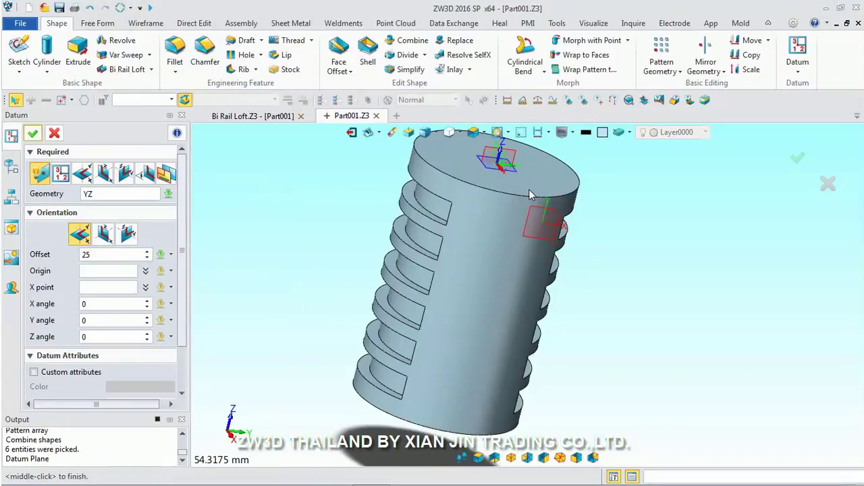
pyautogui.click(798, 160)
pyautogui.rightClick(639, 174)
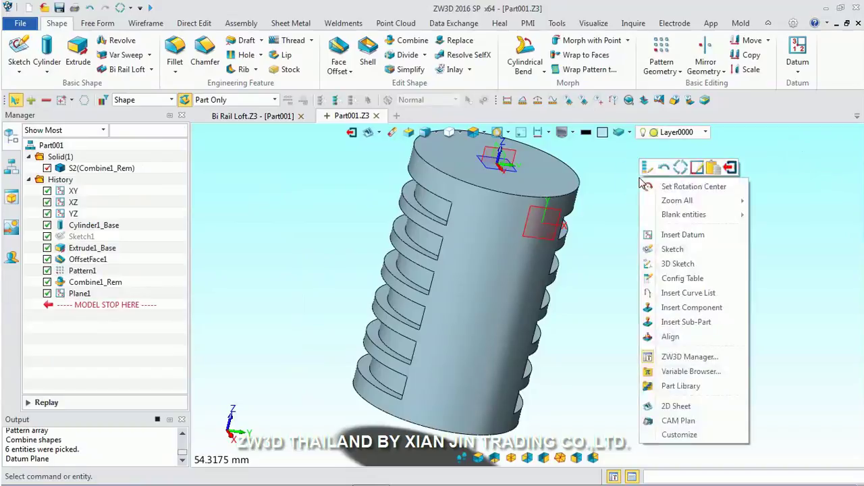
pyautogui.click(673, 249)
# Step: Place Sketch2 on Plane1
pyautogui.click(547, 243)
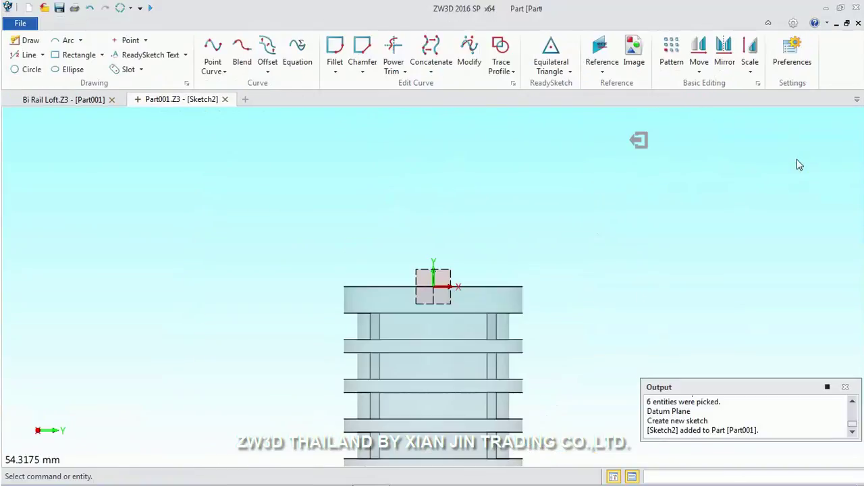
pyautogui.scroll(3, 484, 367)
pyautogui.scroll(2, 438, 367)
pyautogui.scroll(-3, 339, 238)
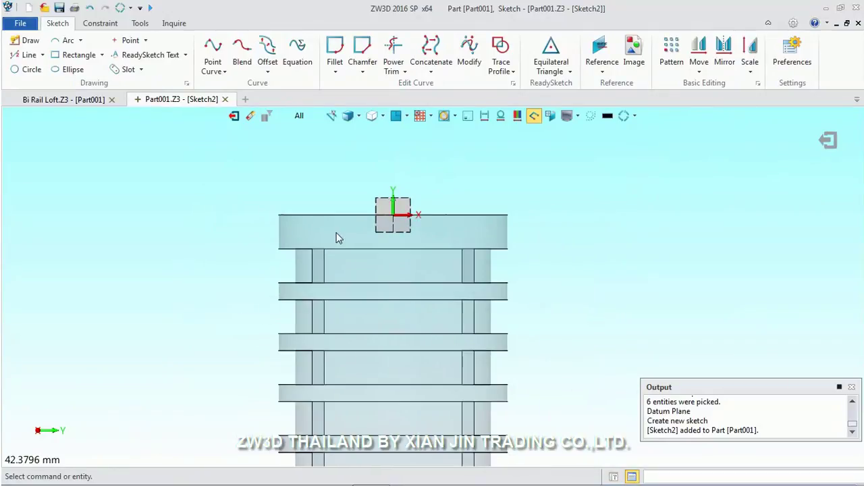
# Step: Inspect the Bi Rail Loft reference model by orbiting and zooming it
pyautogui.click(41, 99)
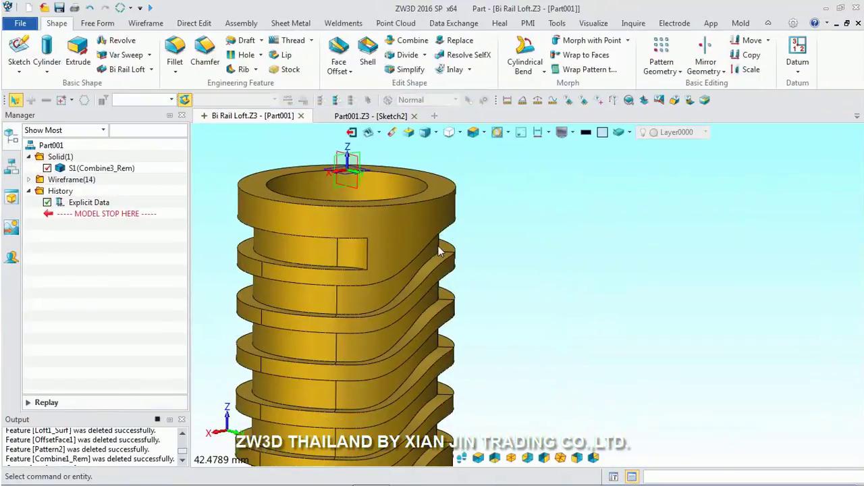
pyautogui.moveTo(440, 251); pyautogui.dragTo(400, 243, button='middle')
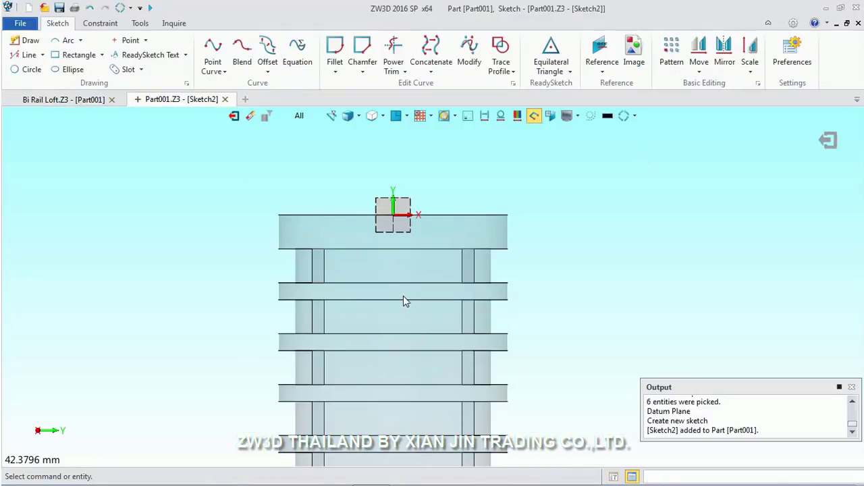
pyautogui.scroll(3, 403, 296)
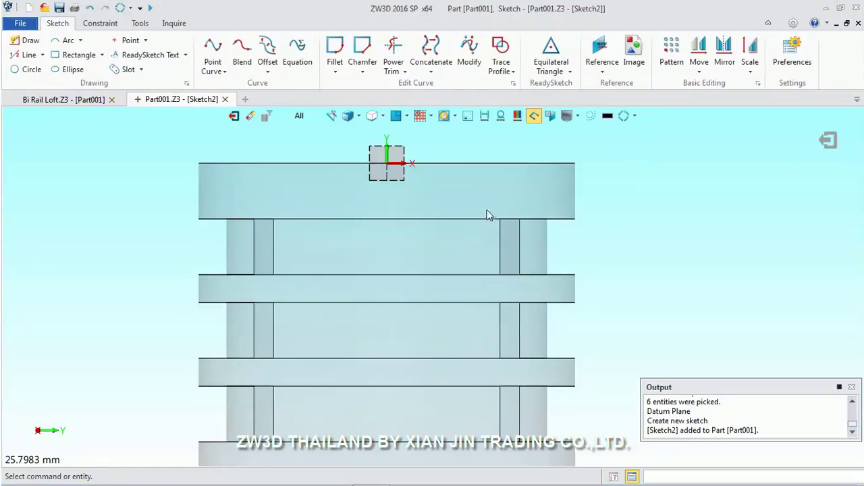
pyautogui.scroll(-3, 489, 215)
pyautogui.moveTo(498, 196); pyautogui.dragTo(478, 218, button='middle')
pyautogui.moveTo(421, 202)
pyautogui.mouseDown(button='middle')
pyautogui.moveTo(414, 214)
pyautogui.moveTo(414, 196)
pyautogui.mouseUp(button='middle')
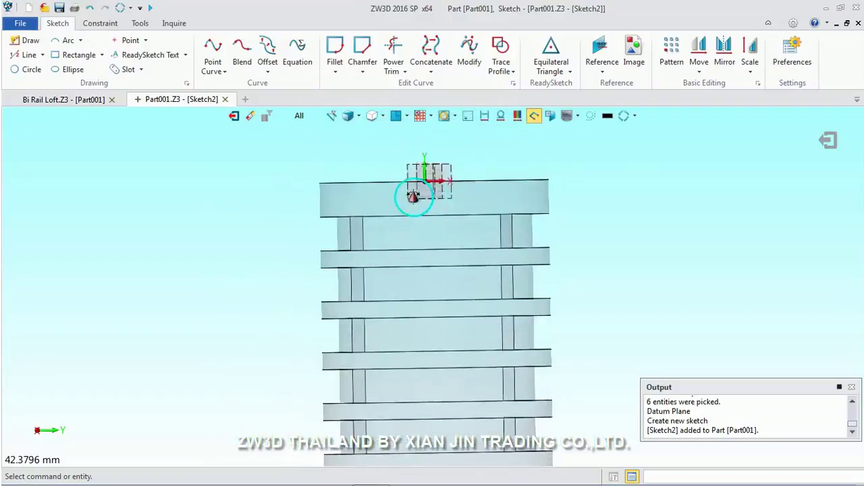
pyautogui.scroll(2, 491, 221)
pyautogui.scroll(-2, 527, 214)
pyautogui.moveTo(525, 218)
pyautogui.mouseDown(button='middle')
pyautogui.moveTo(472, 214)
pyautogui.moveTo(502, 222)
pyautogui.moveTo(506, 236)
pyautogui.moveTo(520, 223)
pyautogui.mouseUp(button='middle')
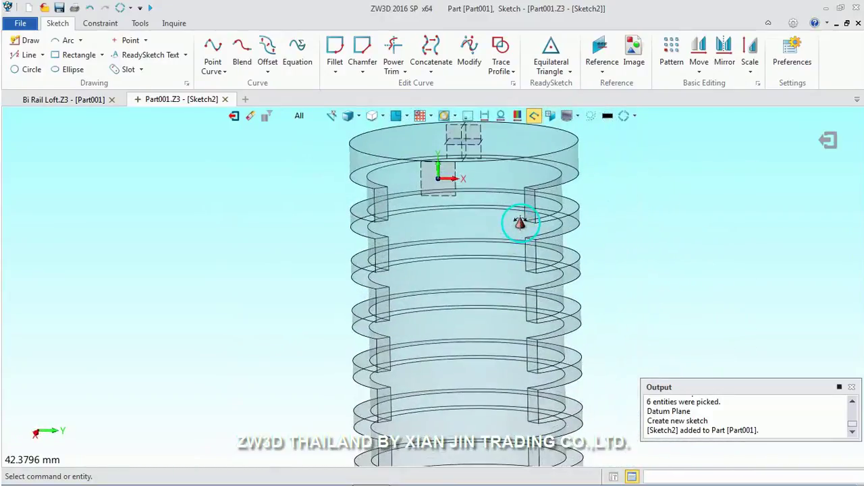
pyautogui.scroll(3, 529, 210)
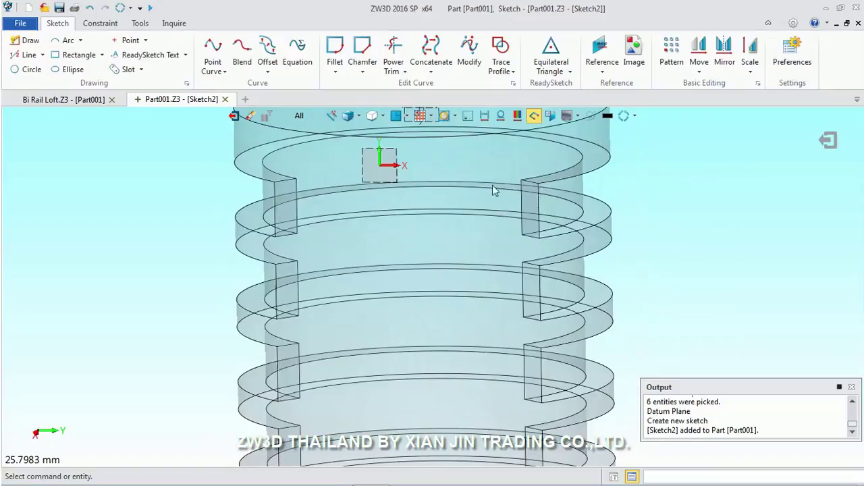
# Step: View Sketch2 flat-on with Plane View and zoom in for drawing
pyautogui.click(395, 116)
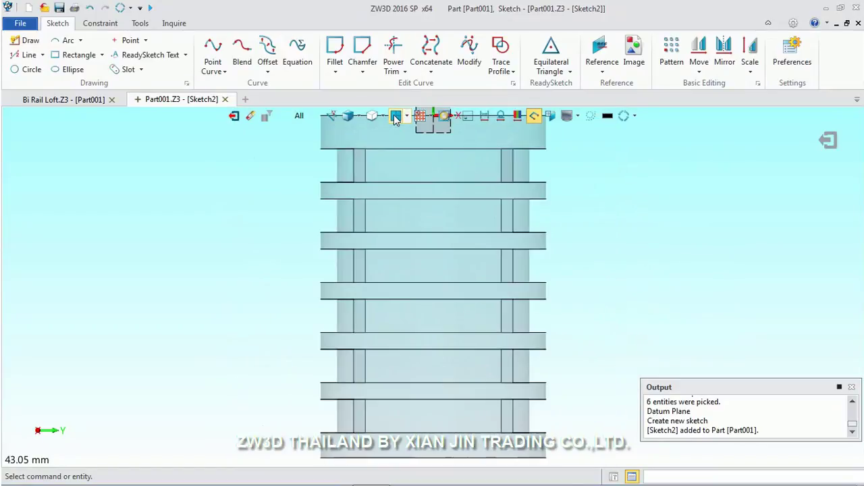
pyautogui.scroll(3, 520, 138)
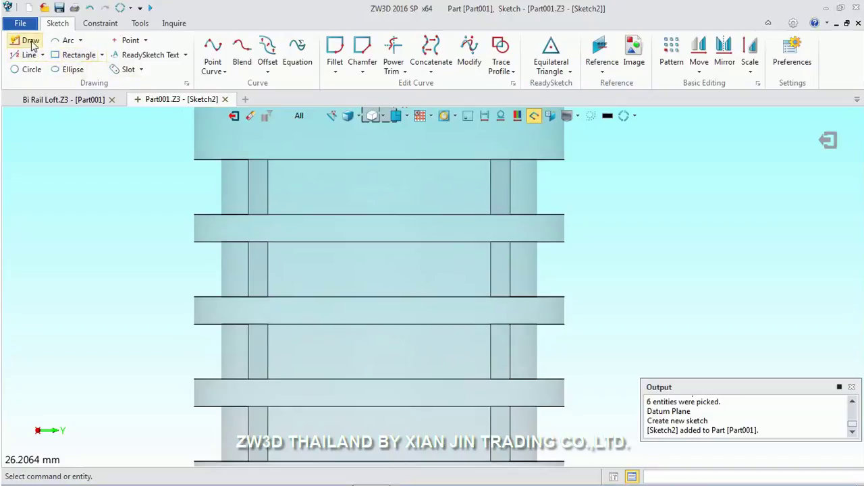
pyautogui.rightClick(105, 179)
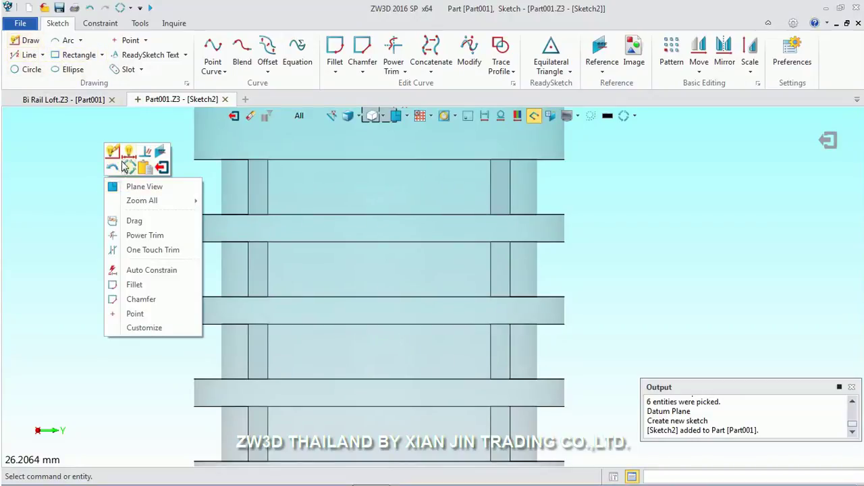
pyautogui.click(114, 153)
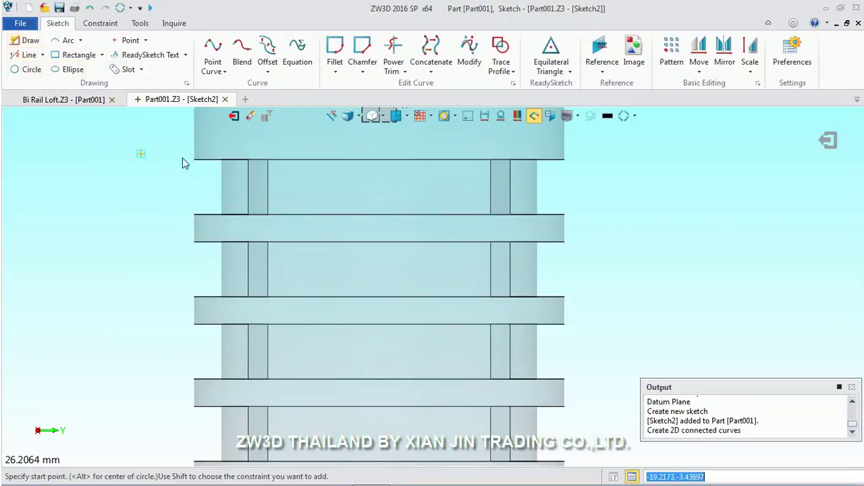
# Step: Draw a five-segment line chain from the right slot, diagonally down between grooves, into the left slot
pyautogui.click(511, 194)
pyautogui.scroll(2, 513, 177)
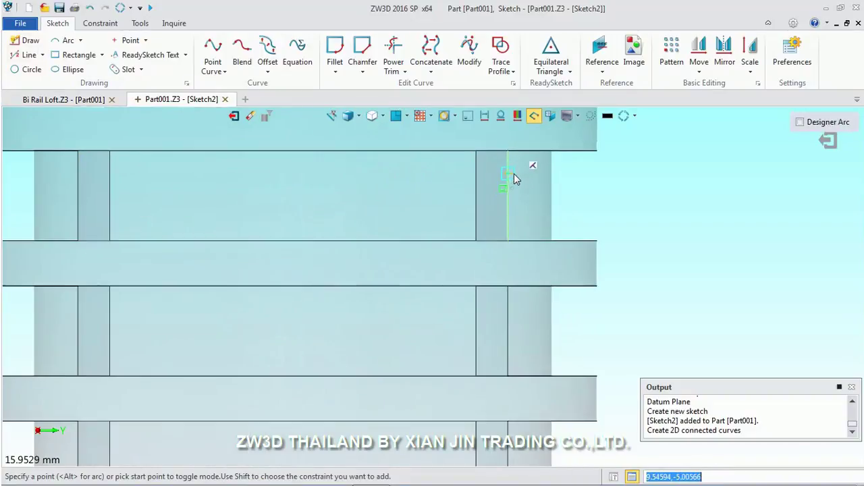
pyautogui.click(506, 148)
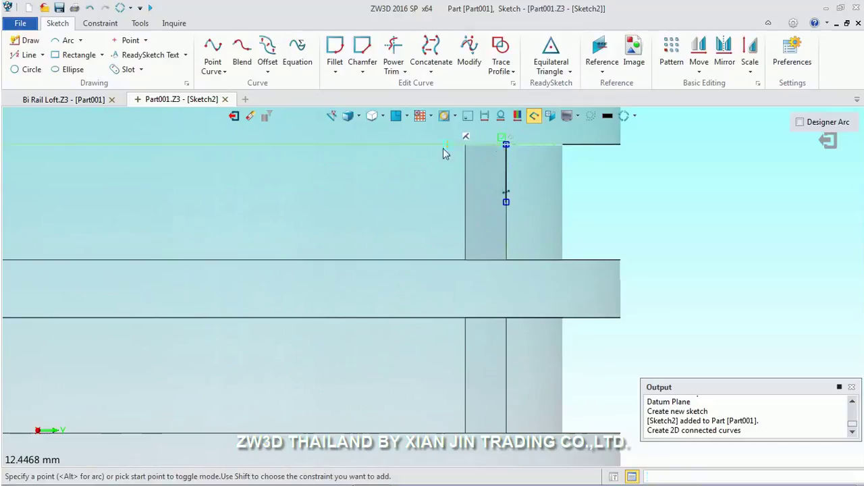
pyautogui.click(394, 146)
pyautogui.scroll(-2, 463, 133)
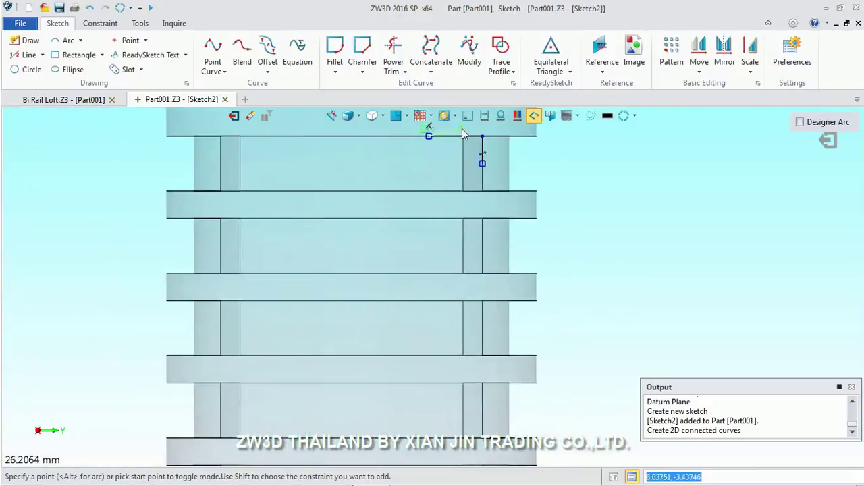
pyautogui.click(276, 217)
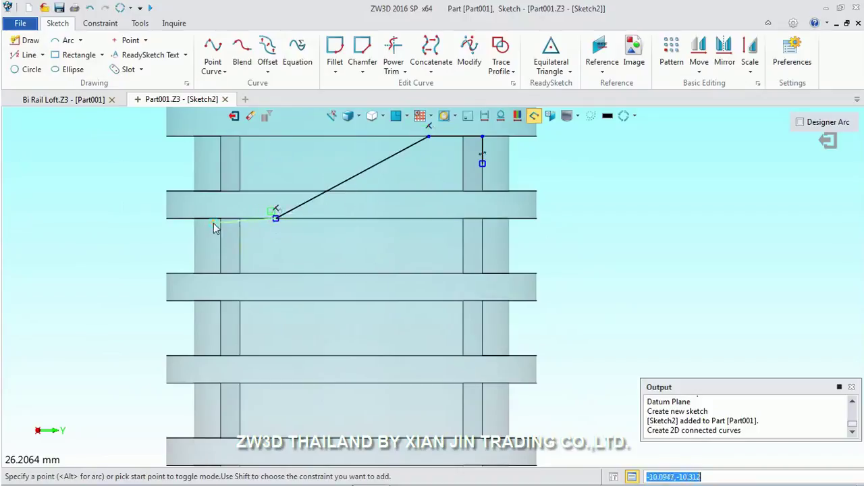
pyautogui.scroll(3, 212, 223)
pyautogui.click(237, 210)
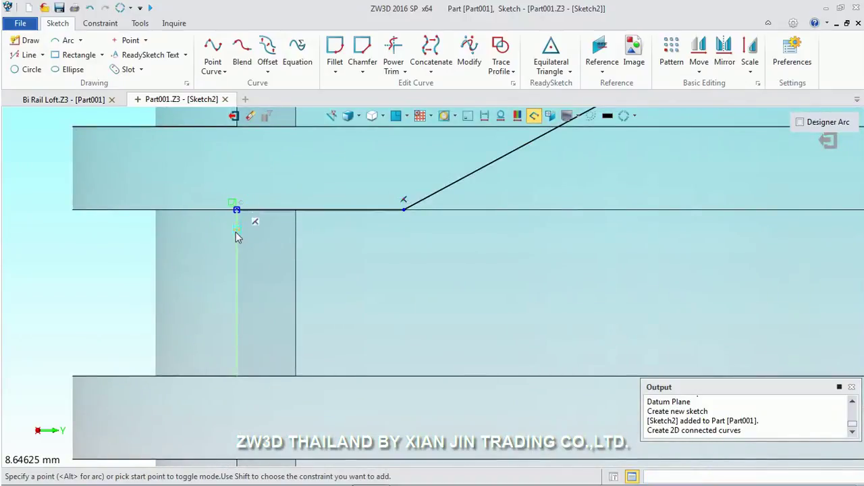
pyautogui.click(237, 273)
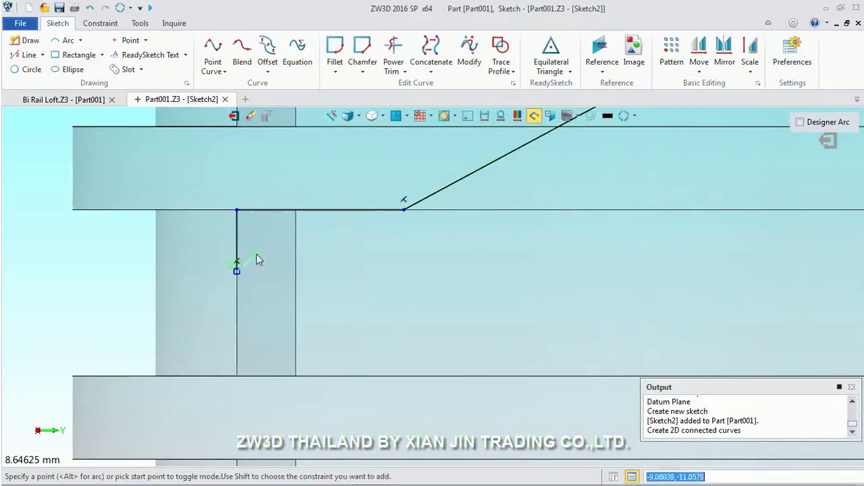
pyautogui.middleClick(258, 260)
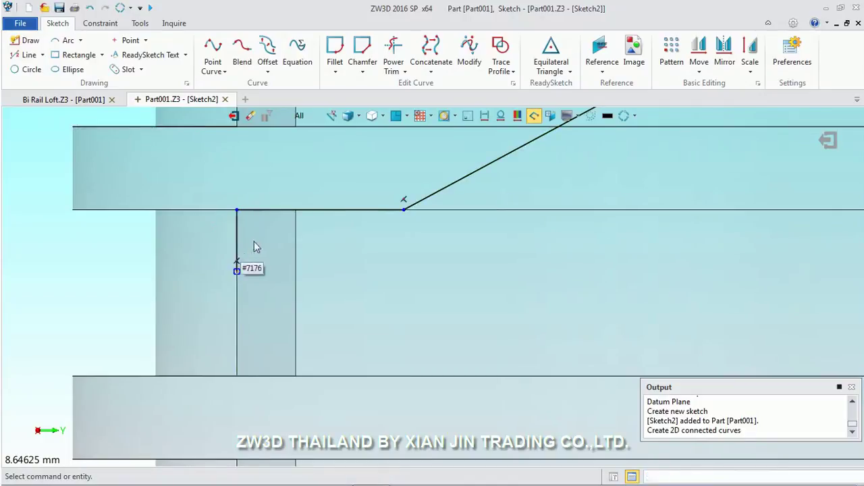
pyautogui.scroll(5, 236, 214)
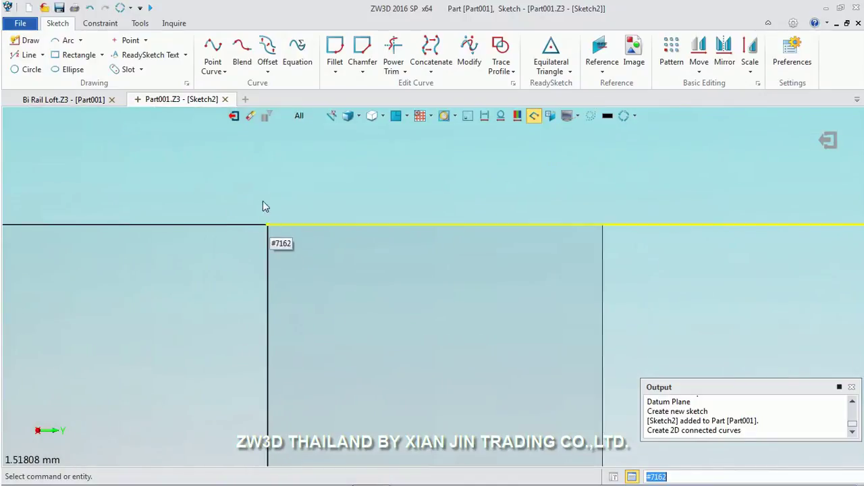
pyautogui.scroll(-3, 268, 224)
# Step: Turn the left and right short end lines into construction lines
pyautogui.rightClick(272, 216)
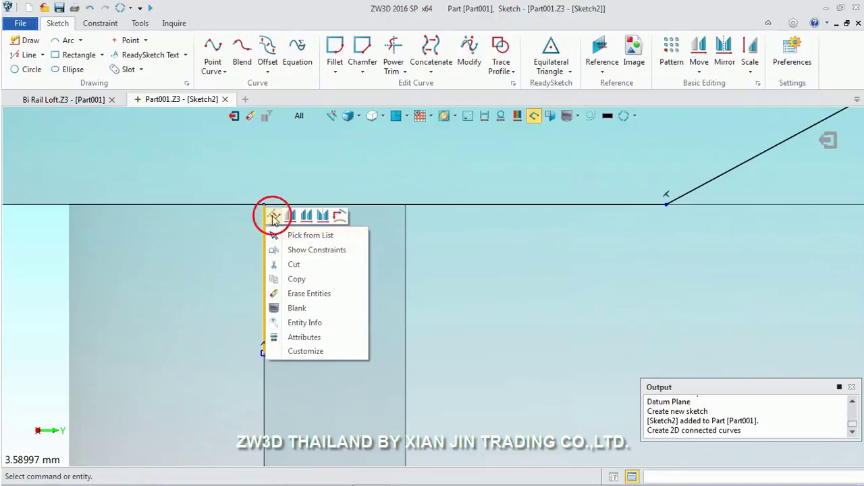
pyautogui.press('Escape')
pyautogui.scroll(-3, 212, 316)
pyautogui.scroll(-2, 459, 228)
pyautogui.scroll(2, 546, 220)
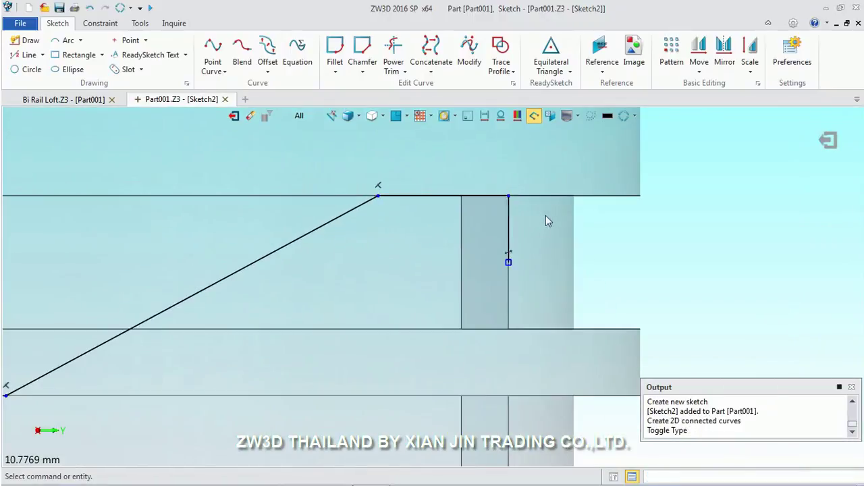
pyautogui.rightClick(510, 218)
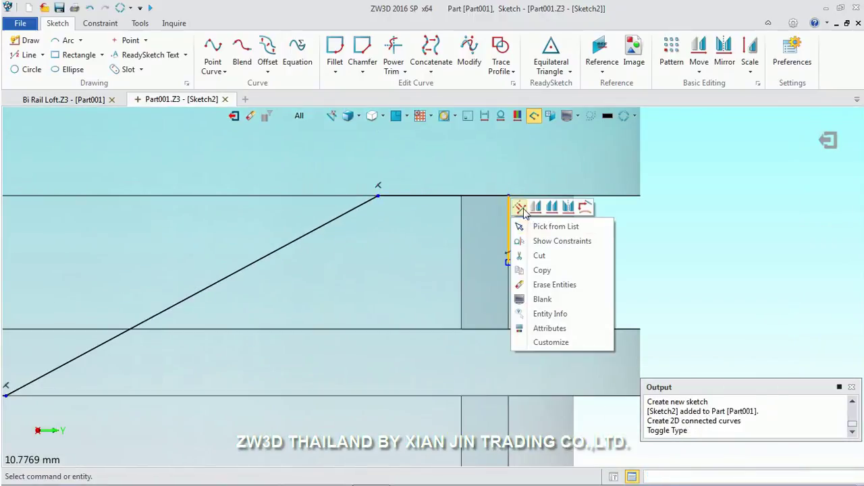
pyautogui.press('Escape')
pyautogui.scroll(2, 517, 204)
pyautogui.scroll(3, 499, 216)
pyautogui.scroll(-2, 550, 189)
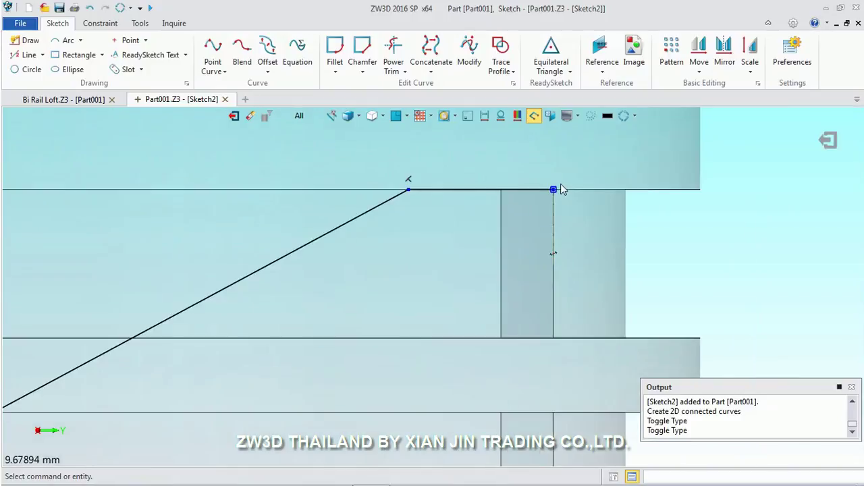
pyautogui.scroll(-2, 561, 184)
# Step: Dimension both horizontal segments at 5, changing the lower one from 4.02
pyautogui.click(710, 181)
pyautogui.rightClick(709, 181)
pyautogui.click(736, 153)
pyautogui.click(517, 189)
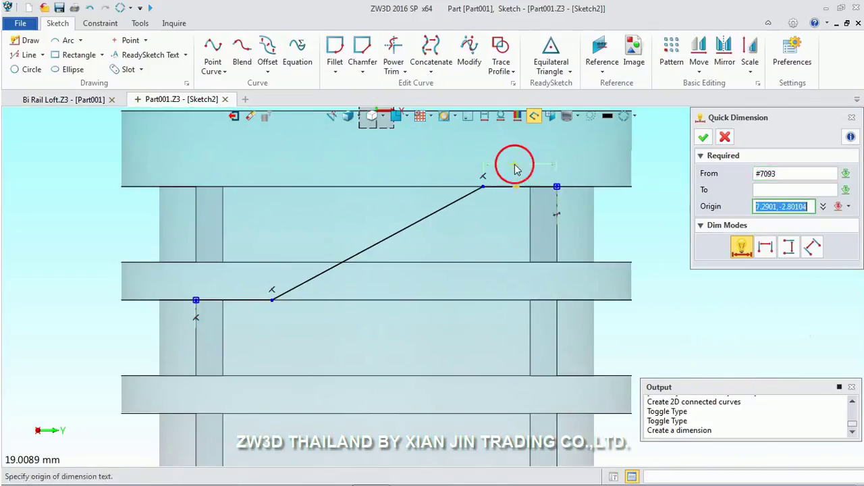
pyautogui.click(513, 166)
pyautogui.write('5')
pyautogui.press('Return')
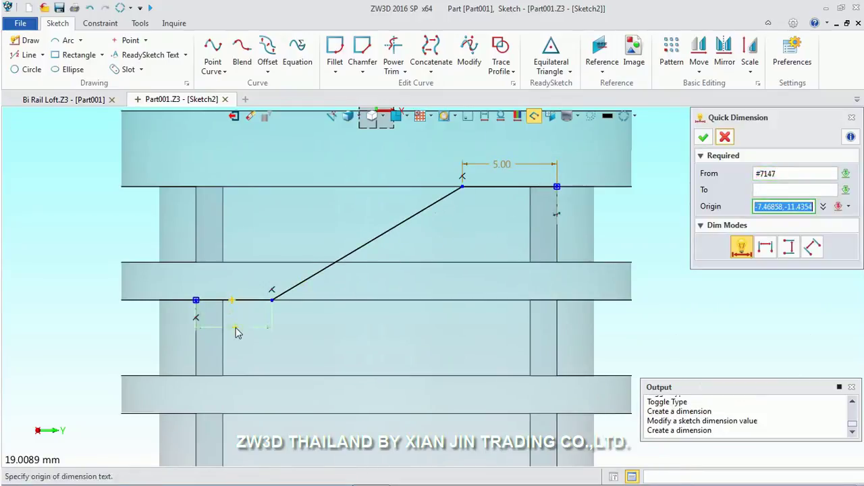
pyautogui.click(235, 327)
pyautogui.write('5')
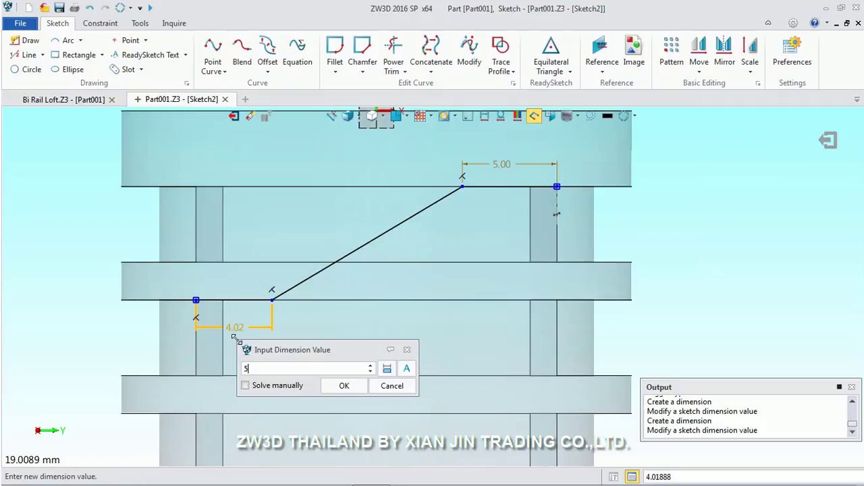
pyautogui.press('Return')
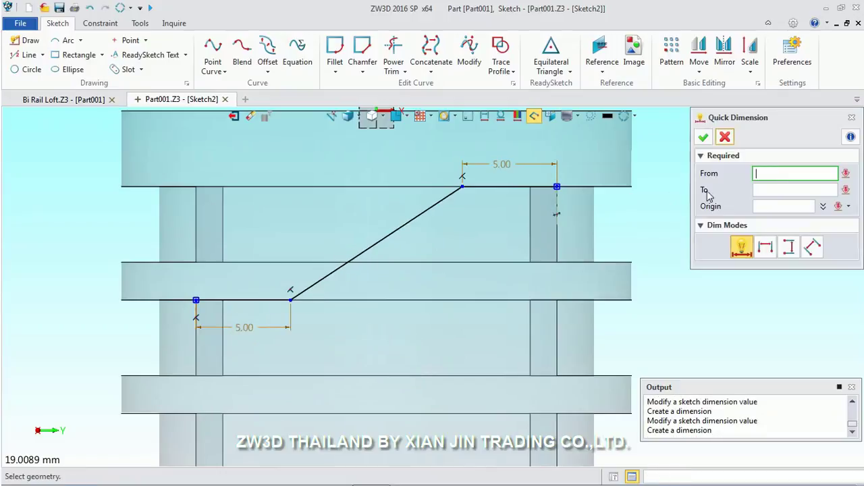
pyautogui.click(703, 137)
pyautogui.click(335, 71)
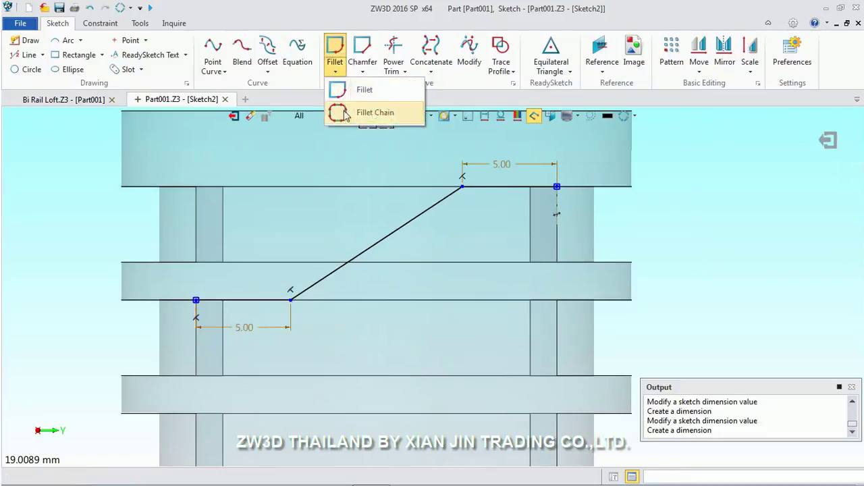
# Step: Fillet Chain the three segments with radius 10 at both bends, forming an S-curve
pyautogui.click(365, 112)
pyautogui.click(274, 301)
pyautogui.click(275, 301)
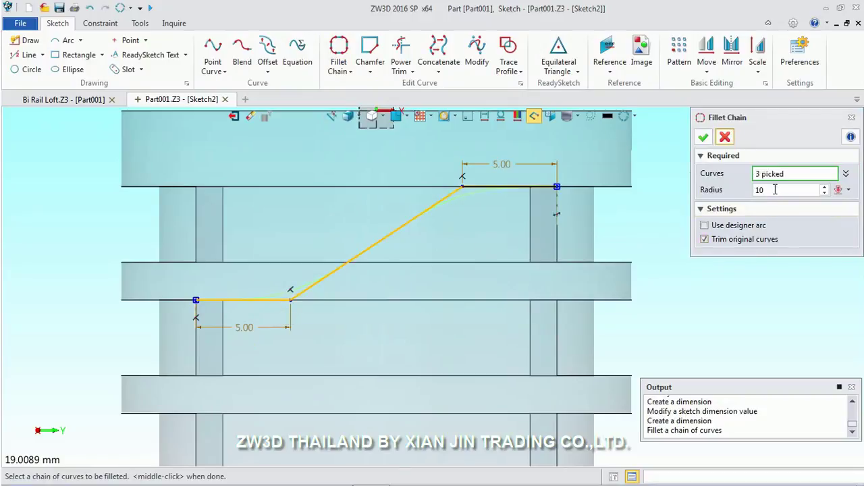
pyautogui.click(704, 138)
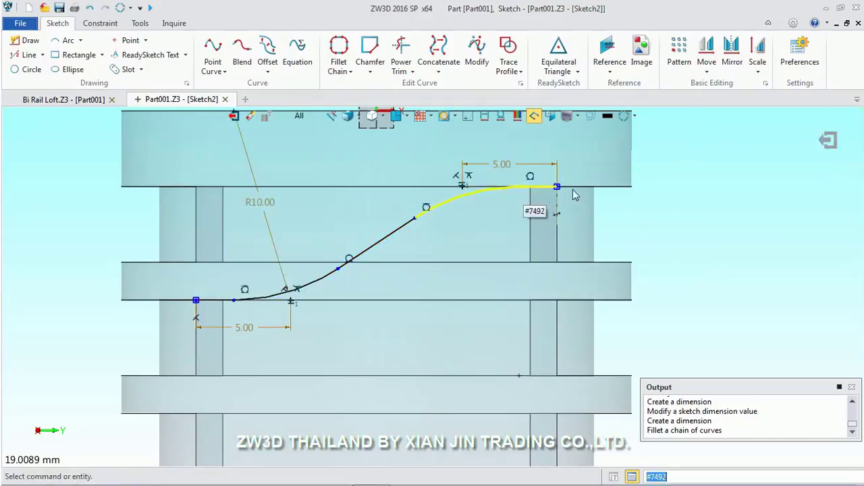
pyautogui.scroll(3, 567, 188)
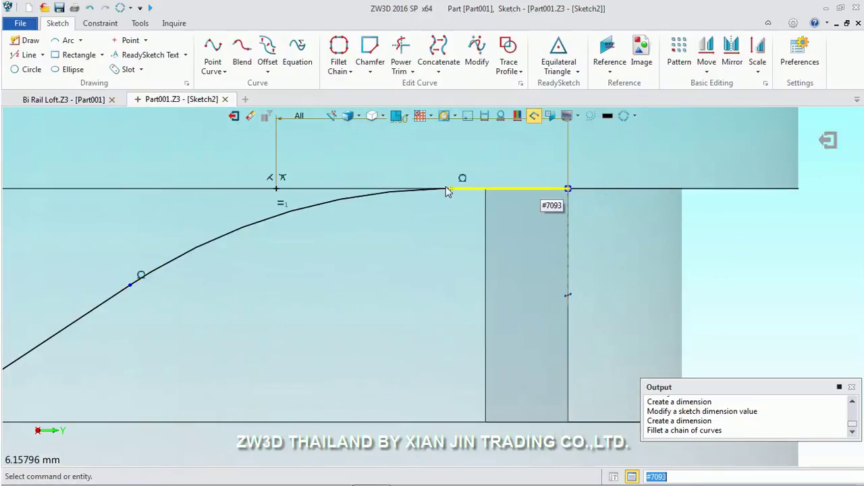
pyautogui.scroll(-2, 446, 191)
pyautogui.scroll(-1, 486, 175)
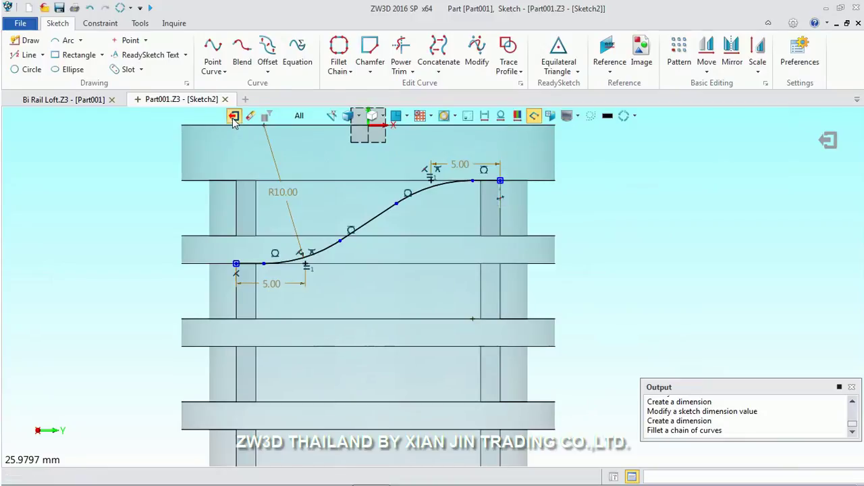
pyautogui.click(234, 117)
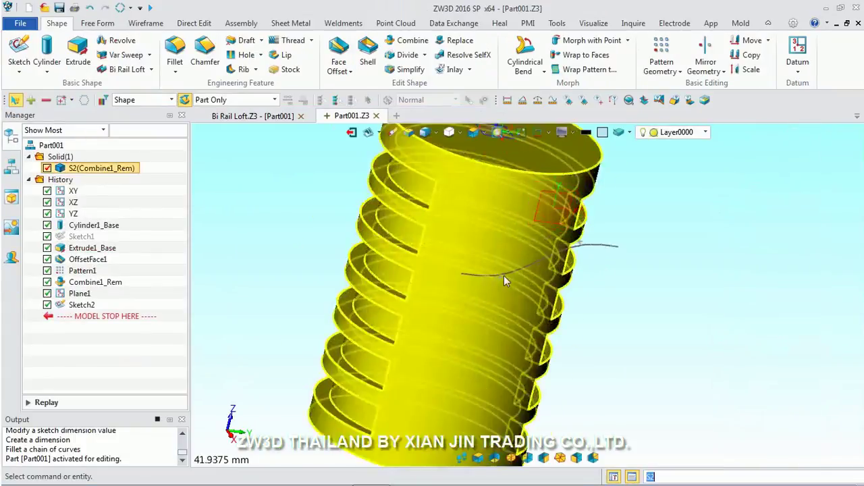
# Step: Start Project to Face, picking the S-curve and the cylinder's side face
pyautogui.moveTo(504, 275); pyautogui.dragTo(664, 222, button='middle')
pyautogui.click(664, 222)
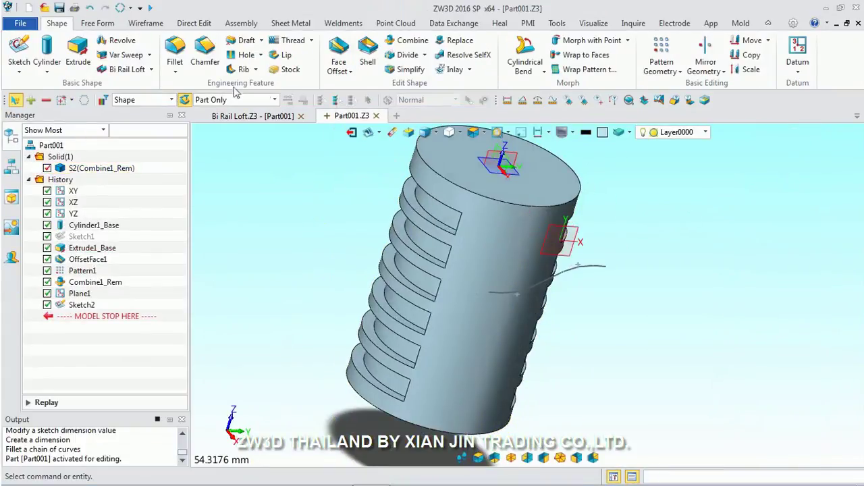
pyautogui.click(147, 25)
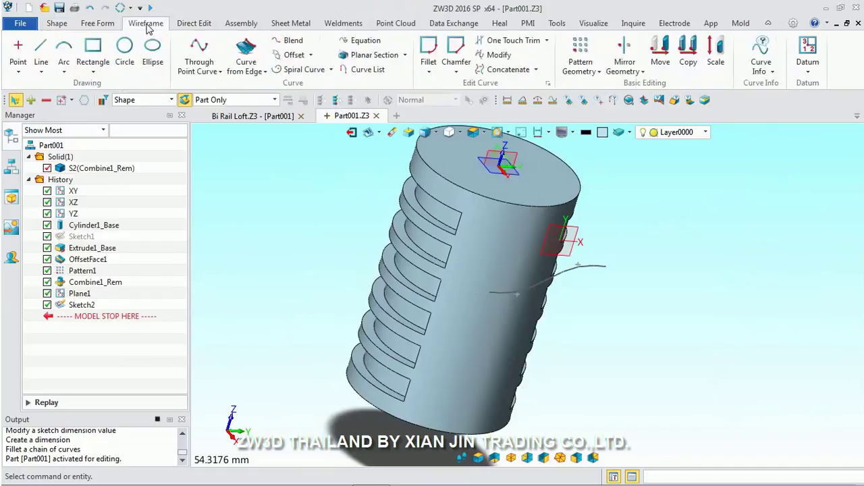
pyautogui.click(246, 68)
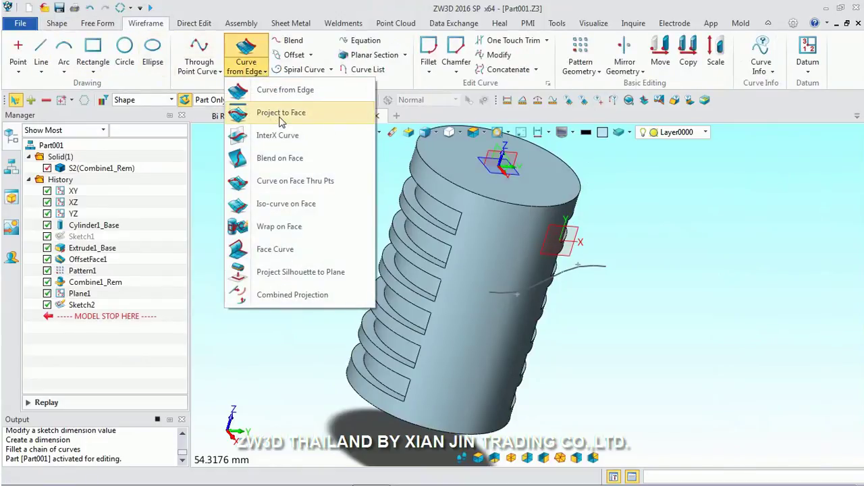
pyautogui.click(281, 115)
pyautogui.click(560, 273)
pyautogui.click(133, 186)
pyautogui.click(509, 247)
pyautogui.moveTo(509, 247)
pyautogui.mouseDown(button='right')
pyautogui.moveTo(601, 218)
pyautogui.moveTo(627, 194)
pyautogui.moveTo(619, 194)
pyautogui.mouseUp(button='right')
pyautogui.scroll(2, 462, 238)
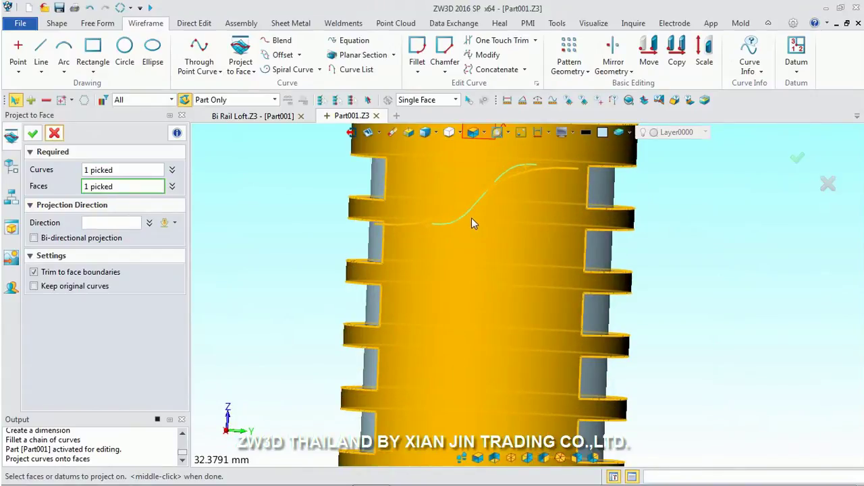
pyautogui.moveTo(476, 218)
pyautogui.mouseDown(button='right')
pyautogui.moveTo(496, 228)
pyautogui.moveTo(505, 252)
pyautogui.moveTo(499, 230)
pyautogui.mouseUp(button='right')
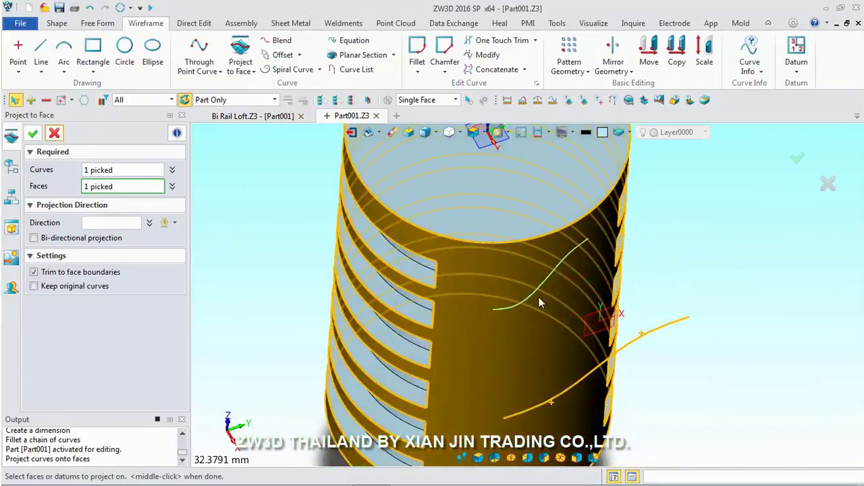
pyautogui.click(497, 185)
# Step: Set the projection direction from the YZ plane (-1,0,0) and create Project1
pyautogui.click(112, 224)
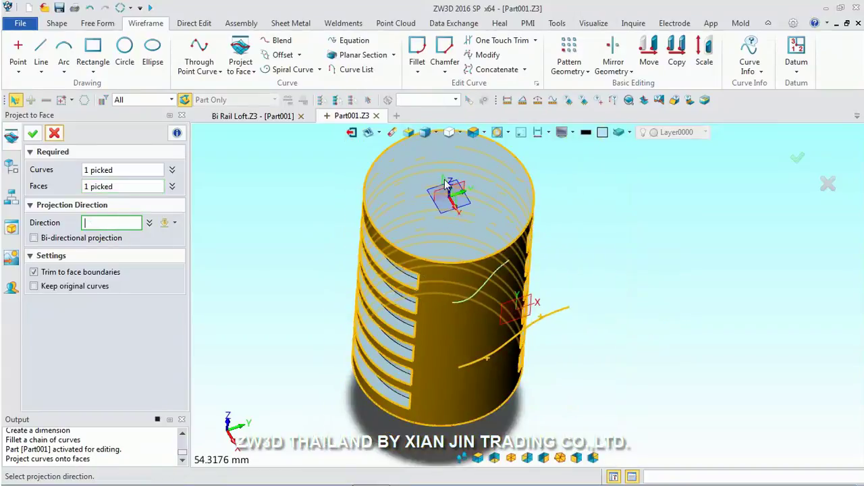
pyautogui.middleClick(444, 187)
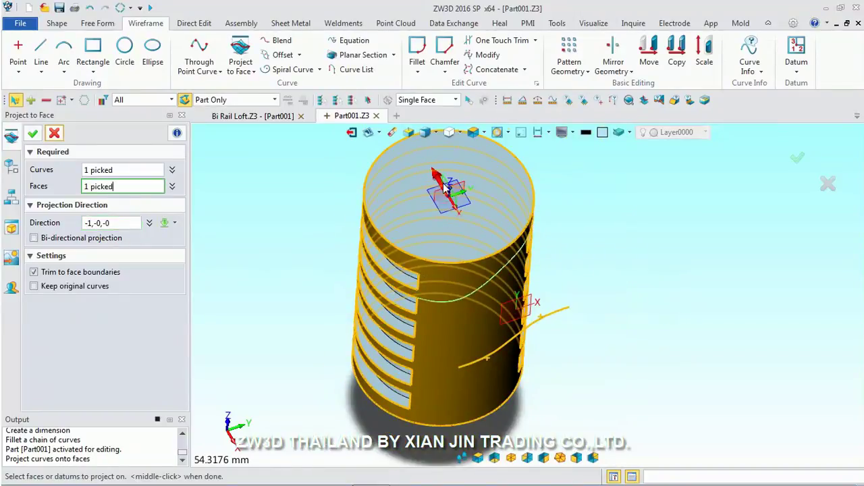
pyautogui.scroll(2, 443, 191)
pyautogui.click(540, 227)
pyautogui.moveTo(627, 241)
pyautogui.mouseDown(button='middle')
pyautogui.moveTo(614, 200)
pyautogui.moveTo(615, 241)
pyautogui.mouseUp(button='middle')
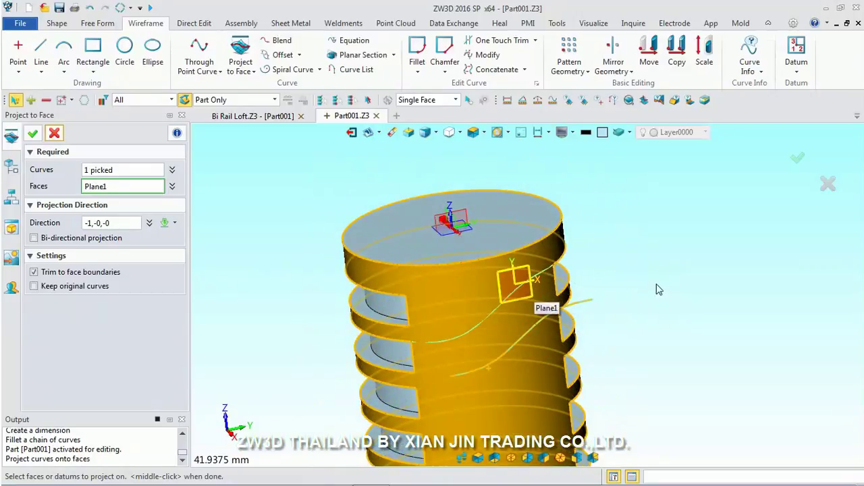
pyautogui.click(797, 160)
pyautogui.scroll(2, 532, 338)
pyautogui.scroll(2, 574, 317)
pyautogui.scroll(2, 601, 301)
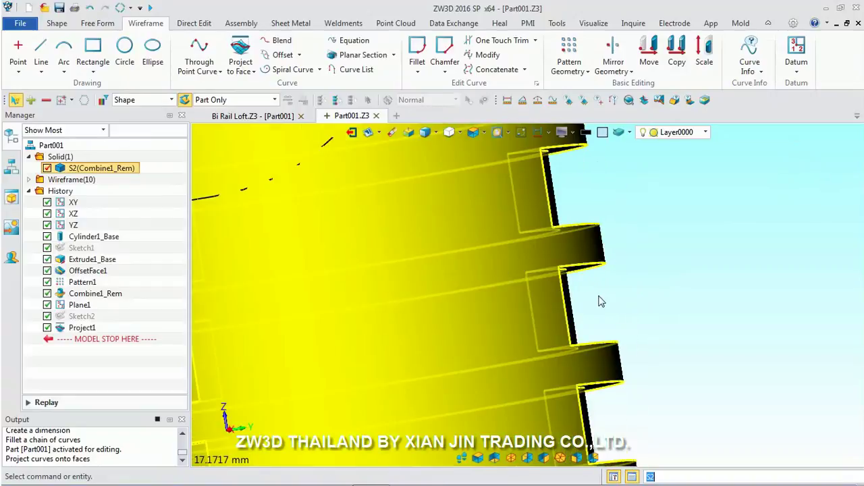
# Step: Orbit and zoom to see the whole grooved cylinder from above
pyautogui.scroll(-3, 601, 301)
pyautogui.scroll(-2, 342, 242)
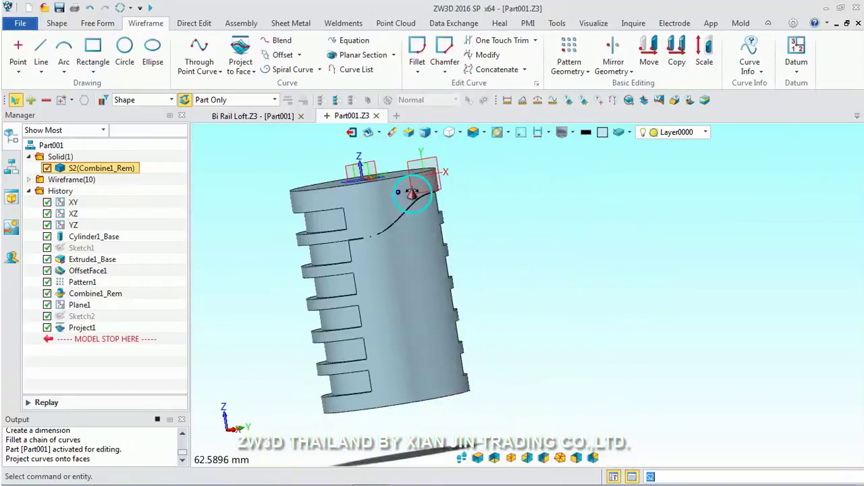
pyautogui.scroll(2, 405, 205)
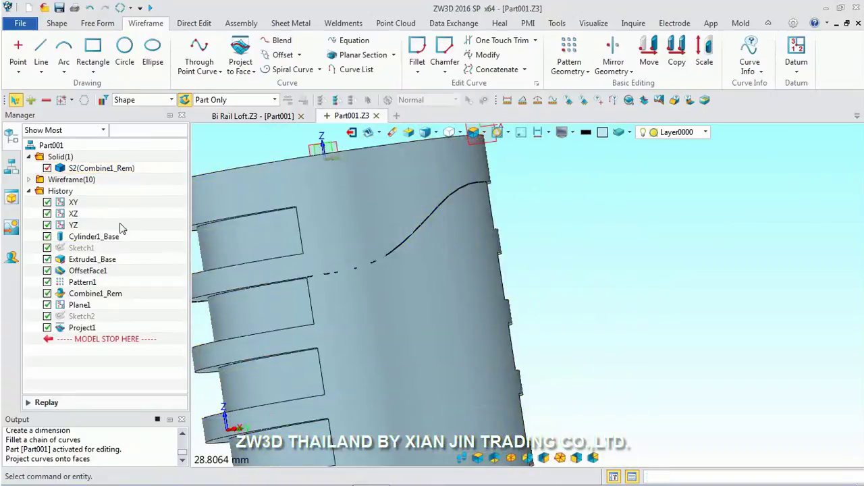
pyautogui.scroll(2, 404, 230)
pyautogui.scroll(-3, 404, 231)
pyautogui.moveTo(438, 222); pyautogui.dragTo(560, 203, button='middle')
pyautogui.scroll(2, 512, 263)
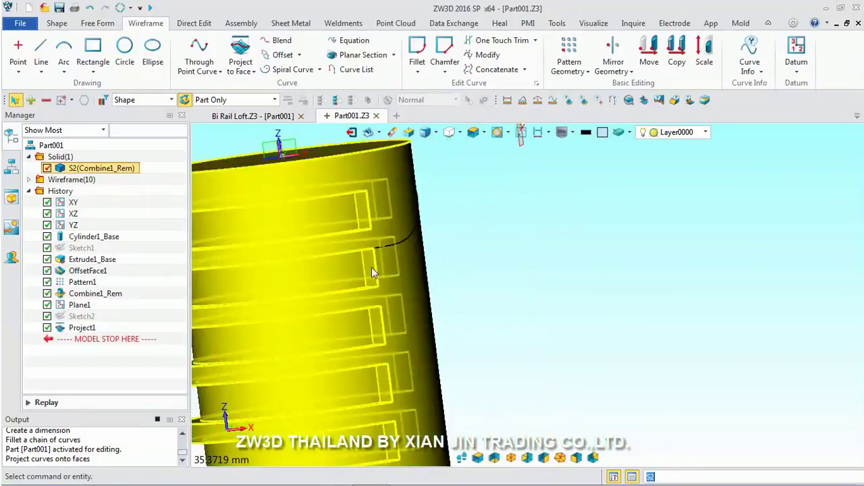
pyautogui.scroll(1, 371, 270)
# Step: Set the pick filter to All and start a plain Sweep from the Shape commands
pyautogui.click(129, 100)
pyautogui.click(126, 113)
pyautogui.click(57, 23)
pyautogui.click(142, 54)
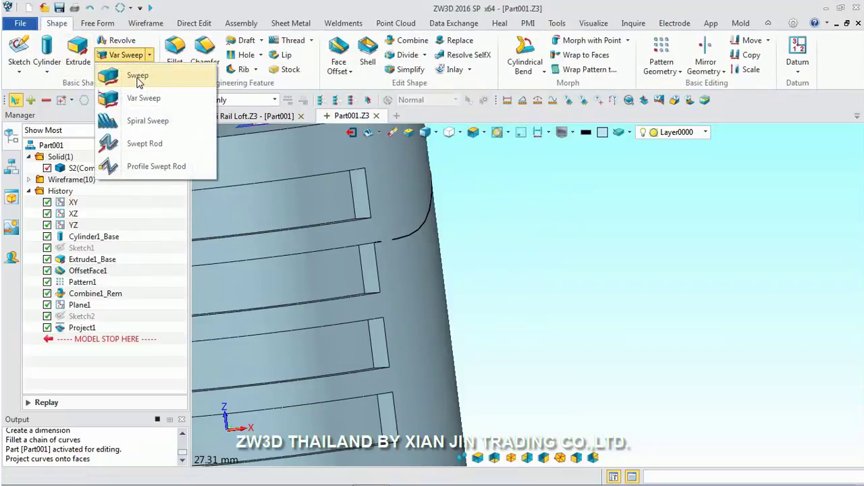
pyautogui.click(137, 77)
pyautogui.click(382, 259)
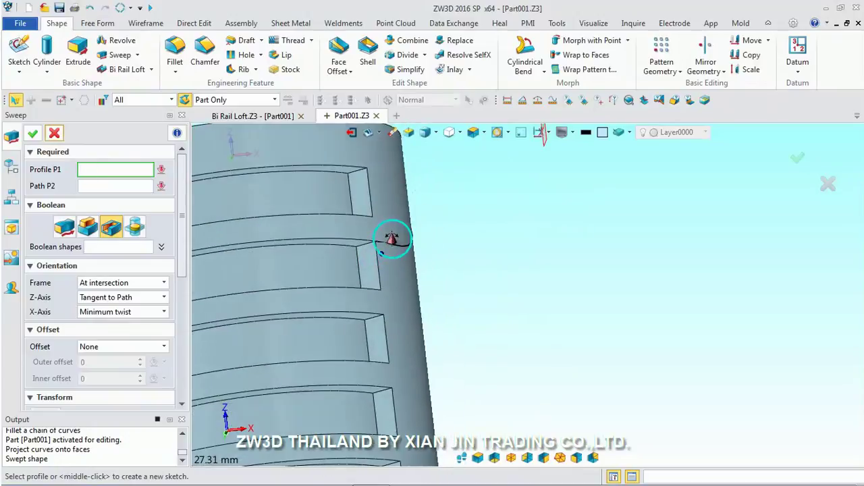
# Step: Make the sweep profile CurveList1 from the four edges around the groove's end face
pyautogui.scroll(2, 375, 260)
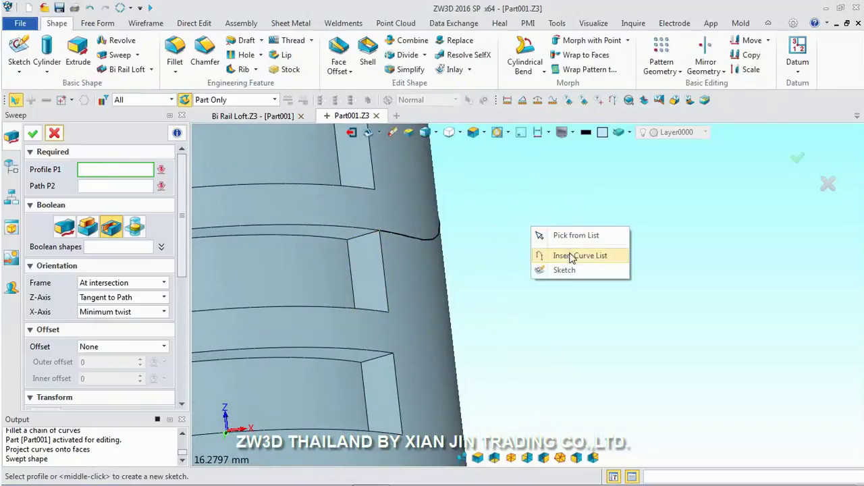
pyautogui.click(570, 251)
pyautogui.click(364, 242)
pyautogui.click(355, 269)
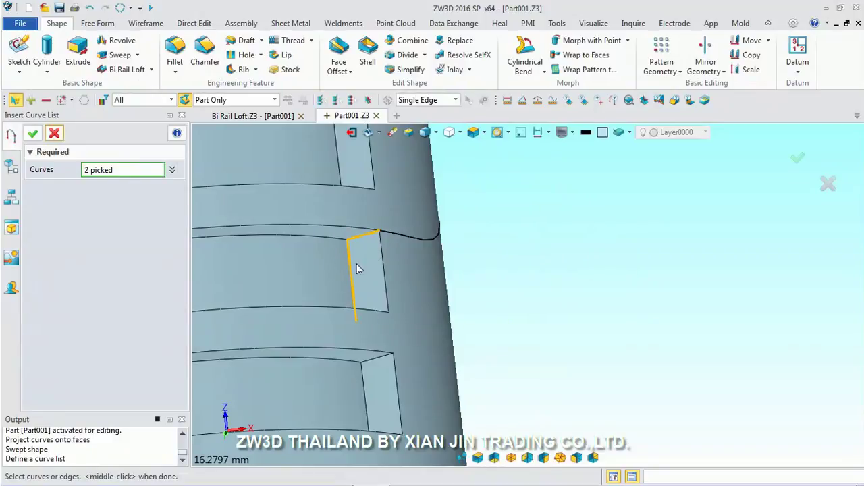
pyautogui.moveTo(378, 263); pyautogui.dragTo(374, 297, button='middle')
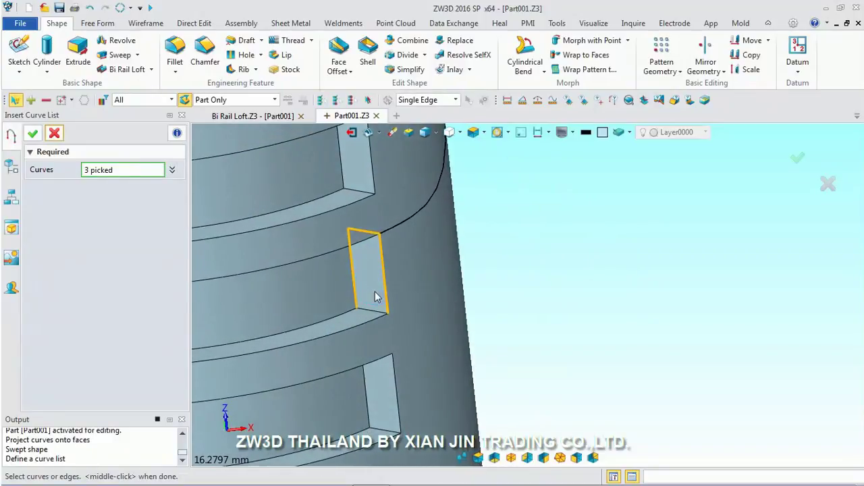
pyautogui.click(378, 314)
pyautogui.middleClick(378, 314)
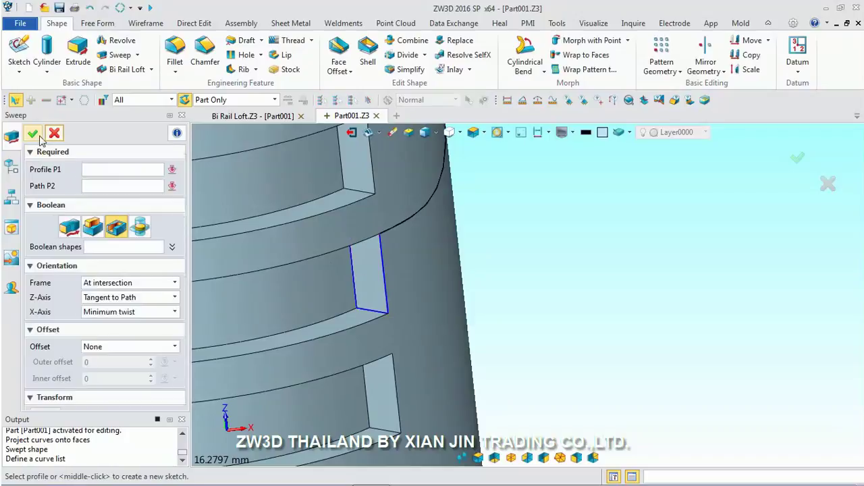
pyautogui.click(400, 226)
pyautogui.click(398, 226)
pyautogui.scroll(-2, 397, 223)
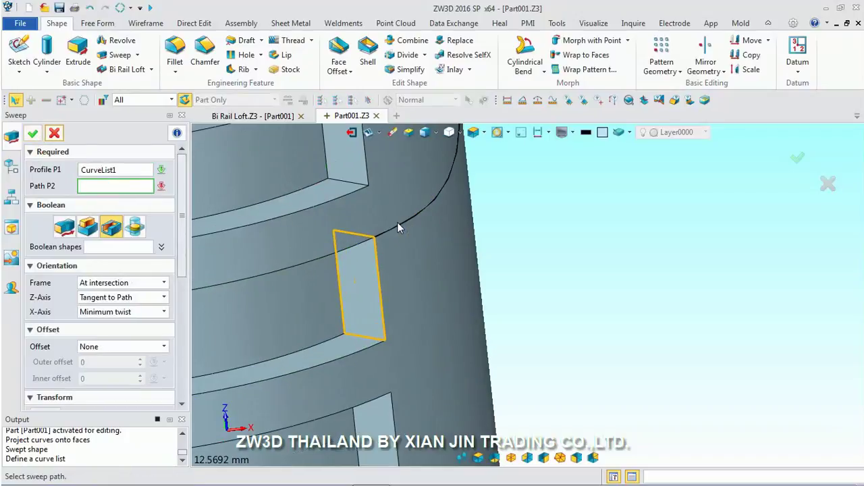
pyautogui.scroll(-3, 390, 248)
pyautogui.rightClick(525, 197)
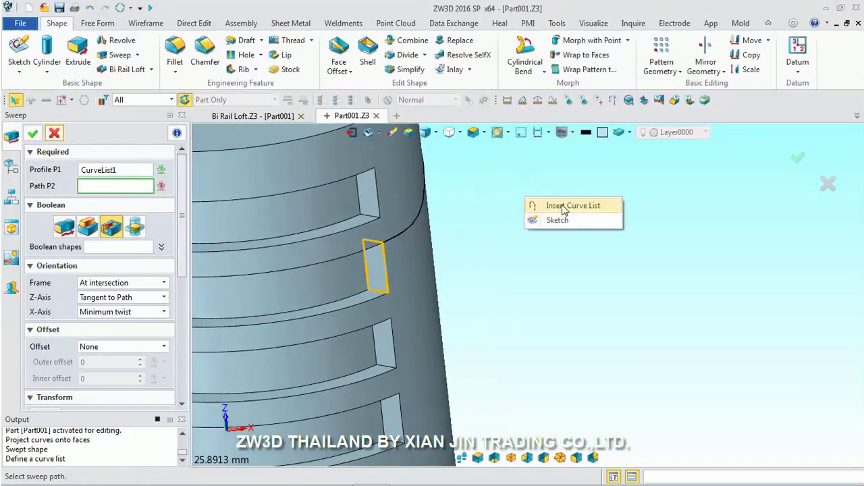
# Step: Start the sweep path chain with the first projected S-curve edges
pyautogui.click(562, 206)
pyautogui.click(412, 229)
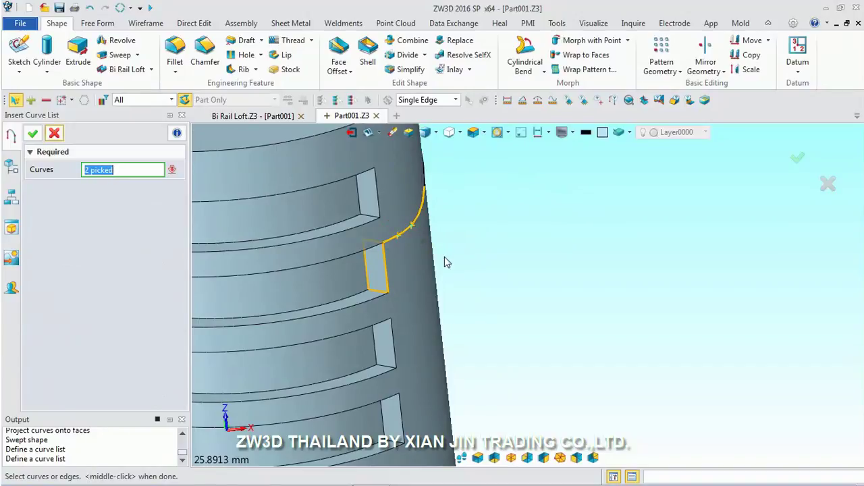
pyautogui.scroll(-3, 446, 262)
pyautogui.moveTo(447, 208); pyautogui.dragTo(396, 206, button='right')
pyautogui.click(373, 255)
pyautogui.scroll(3, 373, 262)
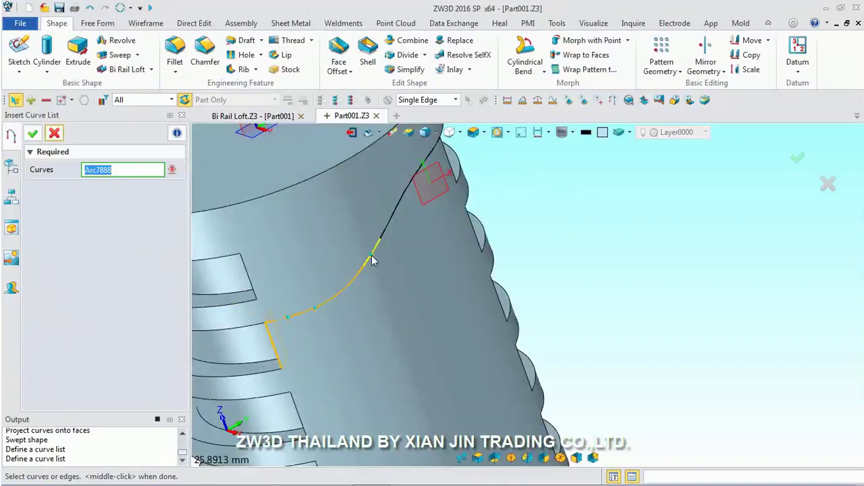
pyautogui.click(398, 202)
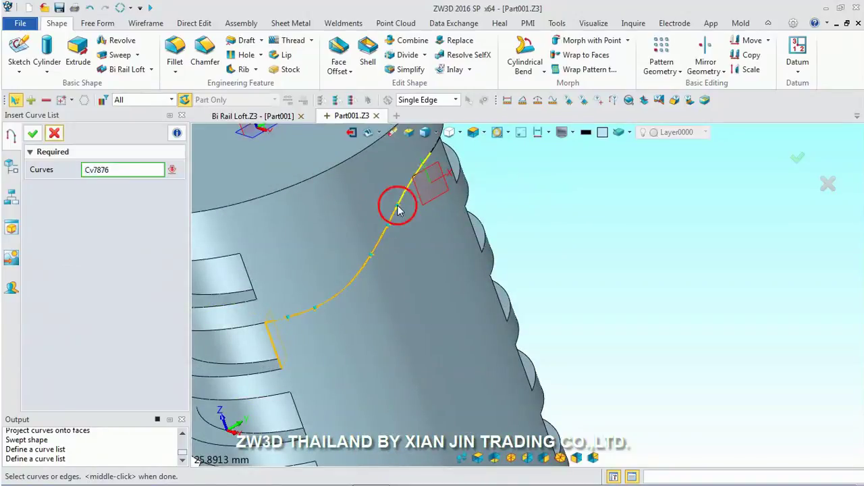
# Step: Add the remaining S-curve edges and accept the six-edge path, previewing the sweep
pyautogui.scroll(-2, 436, 251)
pyautogui.moveTo(436, 251); pyautogui.dragTo(459, 210, button='right')
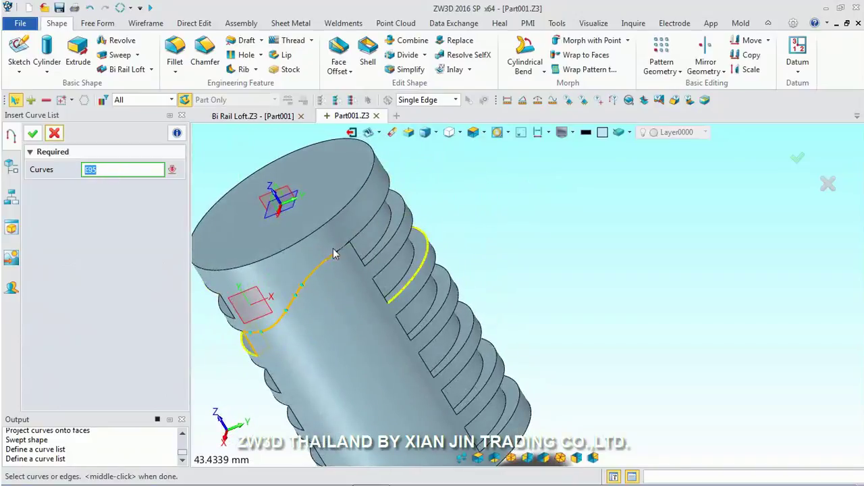
pyautogui.scroll(2, 346, 253)
pyautogui.click(348, 254)
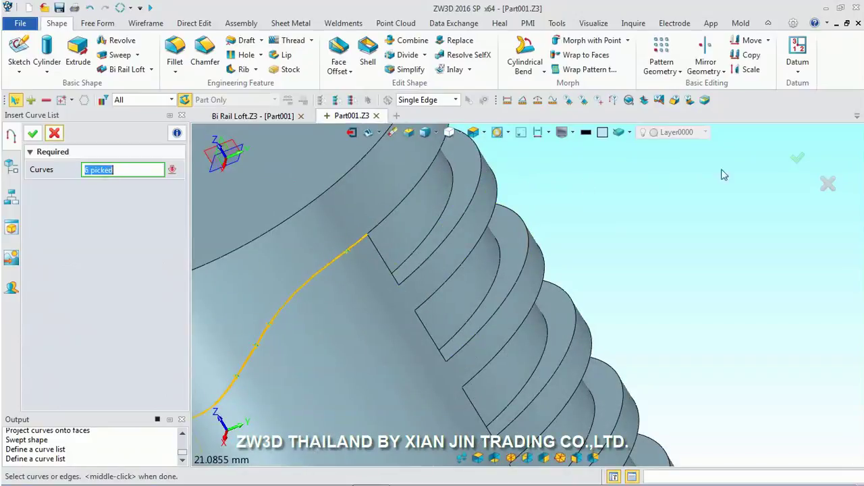
pyautogui.click(797, 159)
pyautogui.moveTo(600, 196); pyautogui.dragTo(525, 212, button='right')
pyautogui.scroll(2, 354, 173)
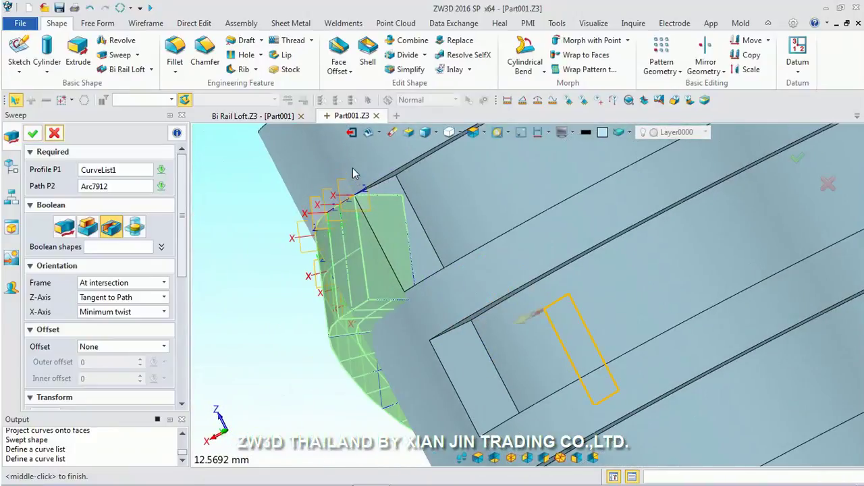
# Step: Inspect the sweep preview from another side, then cancel the Sweep
pyautogui.scroll(-2, 382, 240)
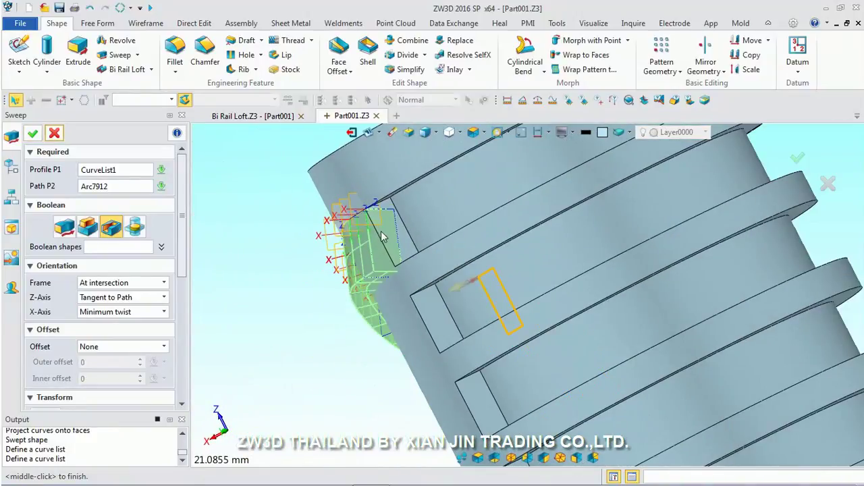
pyautogui.scroll(-2, 368, 236)
pyautogui.moveTo(415, 236)
pyautogui.mouseDown(button='right')
pyautogui.moveTo(624, 247)
pyautogui.moveTo(615, 229)
pyautogui.moveTo(635, 186)
pyautogui.moveTo(491, 232)
pyautogui.mouseUp(button='right')
pyautogui.scroll(2, 511, 248)
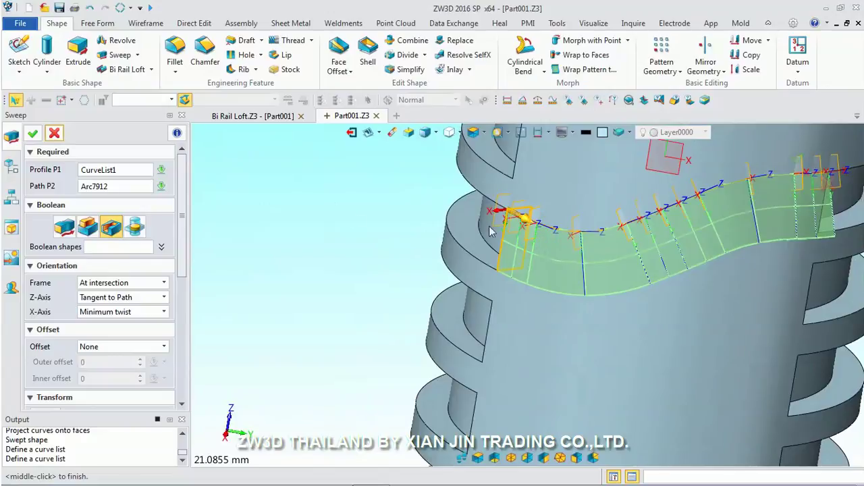
pyautogui.click(55, 135)
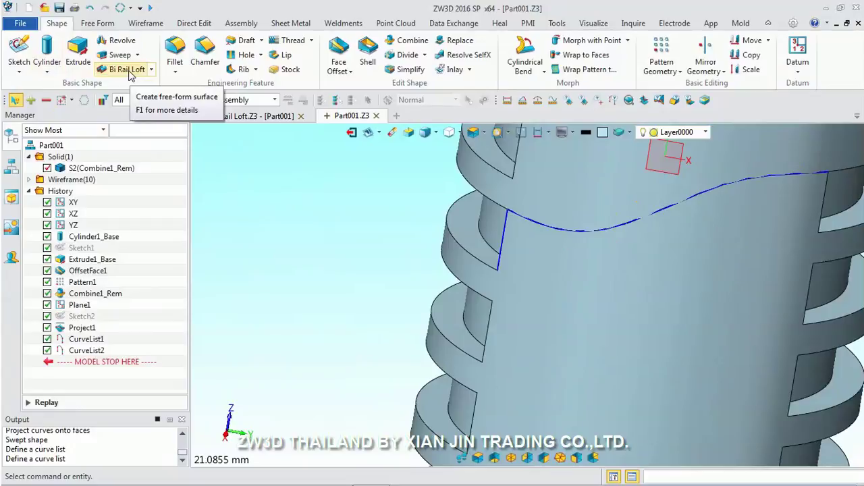
# Step: Suppress CurveList2 and CurveList1 and roll the history back to just after Project1
pyautogui.moveTo(435, 239)
pyautogui.mouseDown(button='middle')
pyautogui.moveTo(525, 237)
pyautogui.moveTo(537, 264)
pyautogui.moveTo(492, 257)
pyautogui.mouseUp(button='middle')
pyautogui.scroll(3, 520, 258)
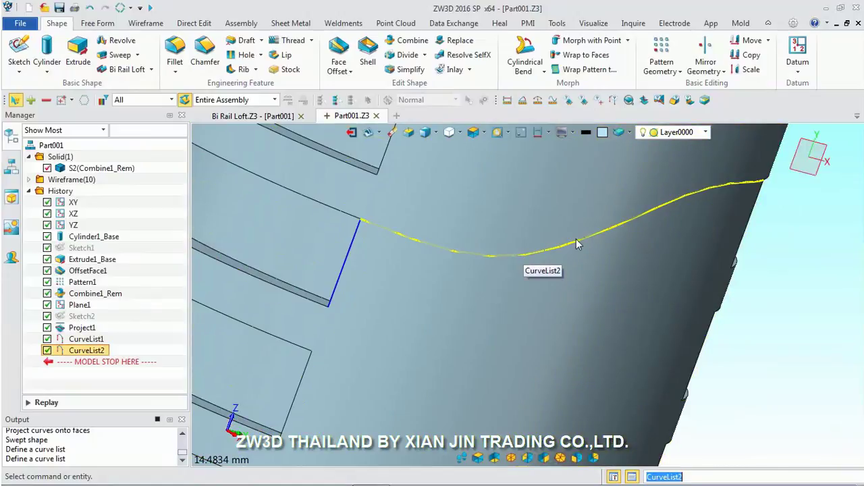
pyautogui.moveTo(529, 258)
pyautogui.mouseDown(button='middle')
pyautogui.moveTo(420, 252)
pyautogui.moveTo(434, 249)
pyautogui.mouseUp(button='middle')
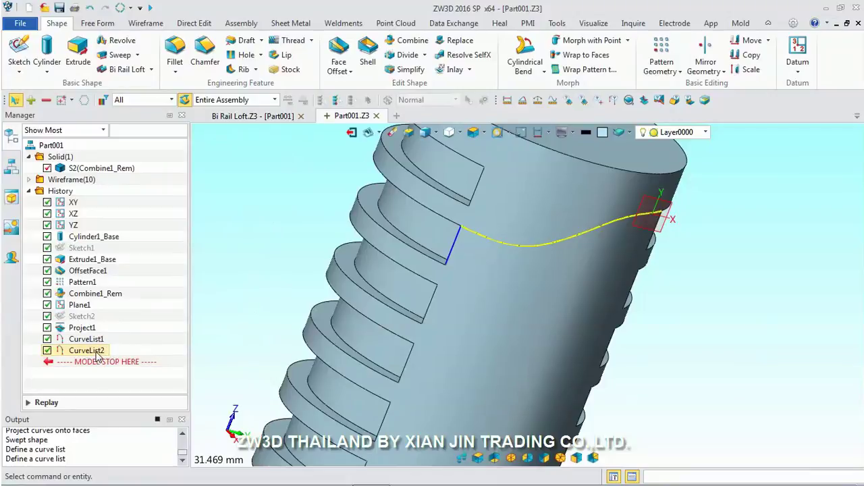
pyautogui.click(47, 351)
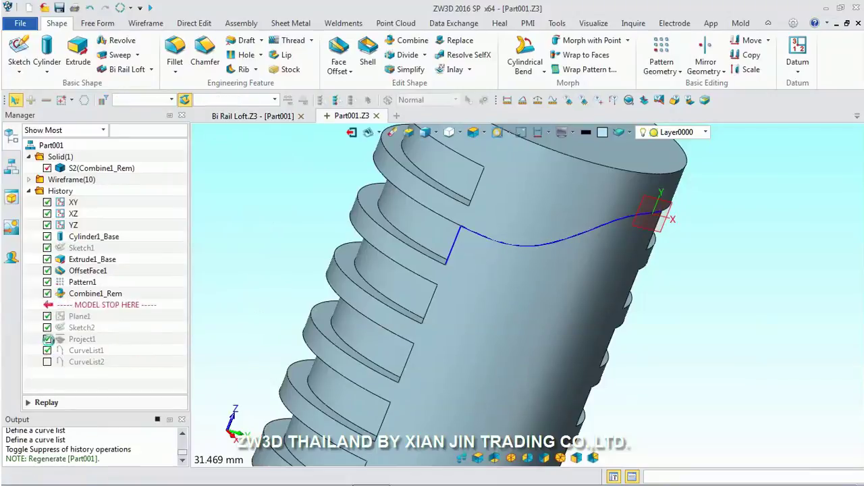
pyautogui.click(47, 339)
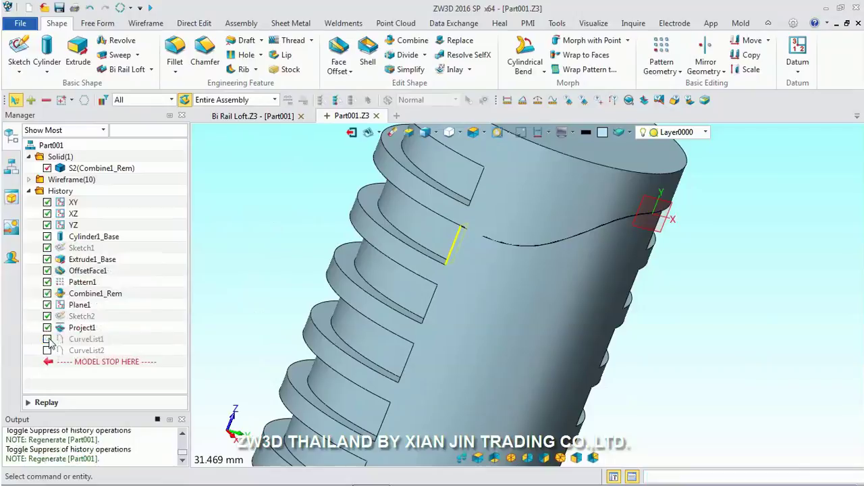
pyautogui.scroll(-3, 234, 262)
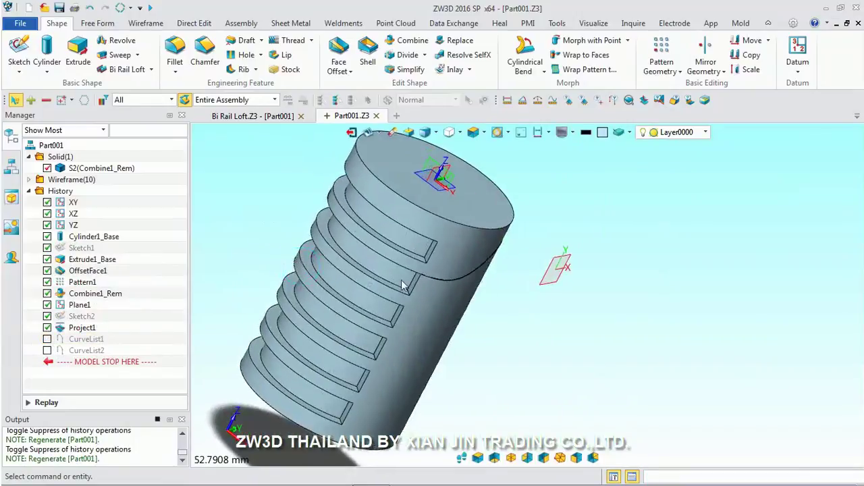
pyautogui.moveTo(115, 365); pyautogui.dragTo(115, 339)
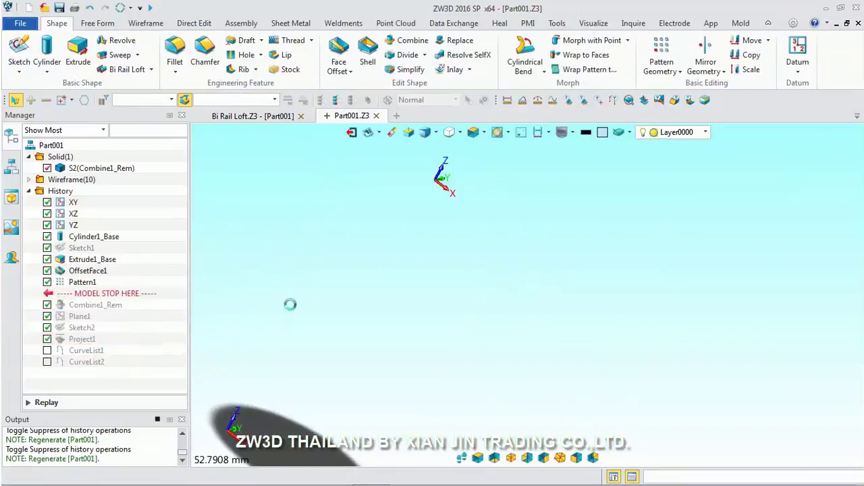
# Step: Stand the cylinder upright and display it as a transparent wireframe
pyautogui.moveTo(511, 284); pyautogui.dragTo(463, 264, button='right')
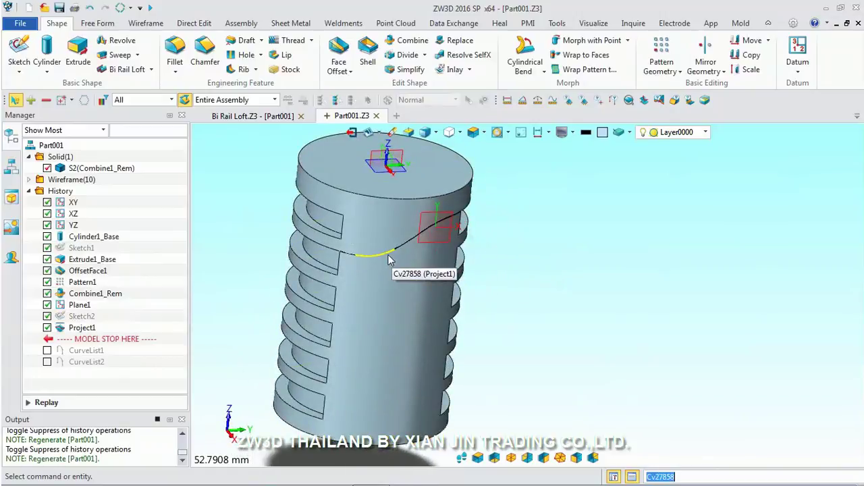
pyautogui.scroll(2, 463, 267)
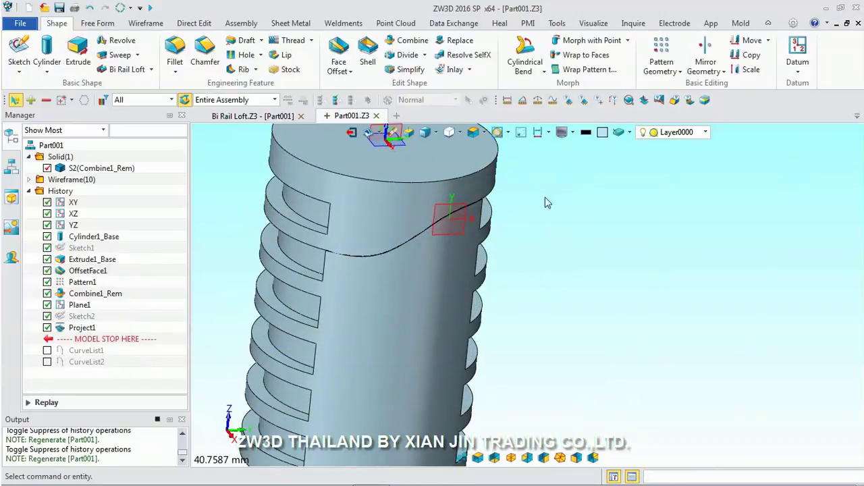
pyautogui.click(423, 134)
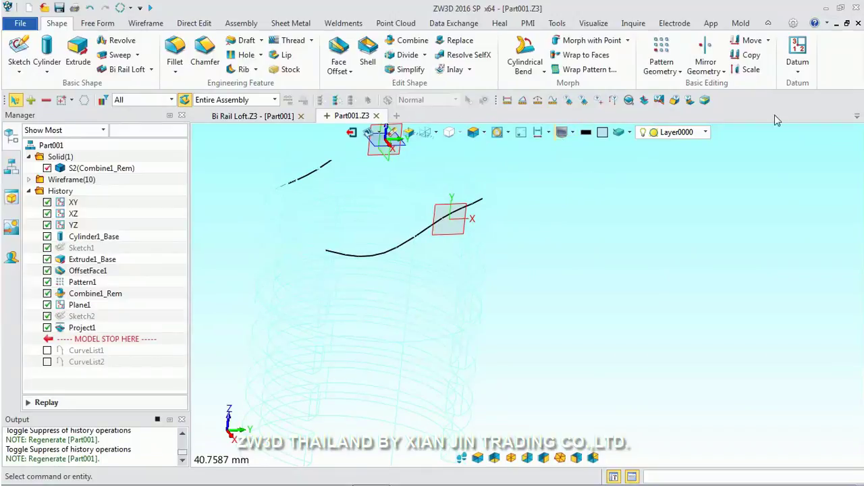
pyautogui.click(751, 55)
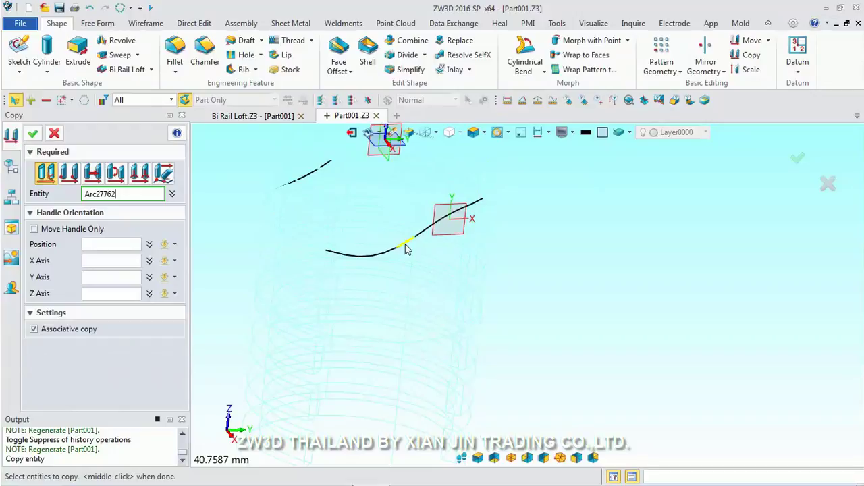
# Step: Copy the six-segment S-curve point-to-point from the notch's upper corner to its lower corner
pyautogui.click(405, 249)
pyautogui.click(68, 173)
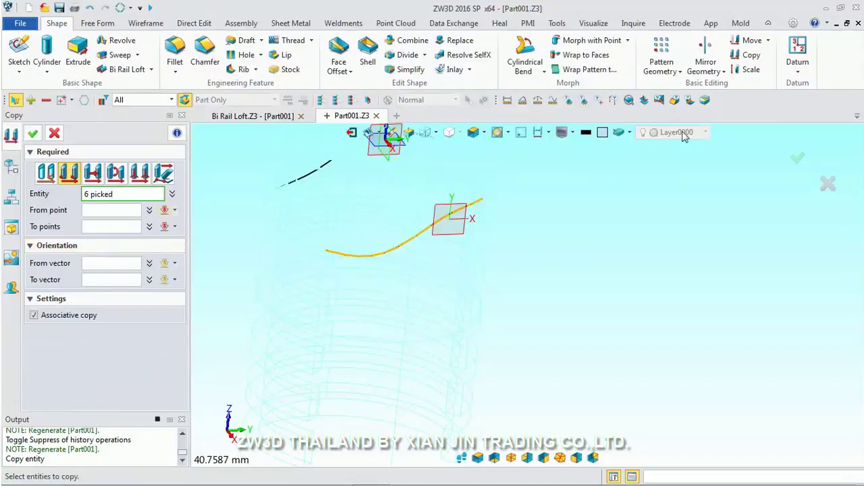
pyautogui.click(425, 132)
pyautogui.scroll(3, 264, 246)
pyautogui.middleClick(265, 246)
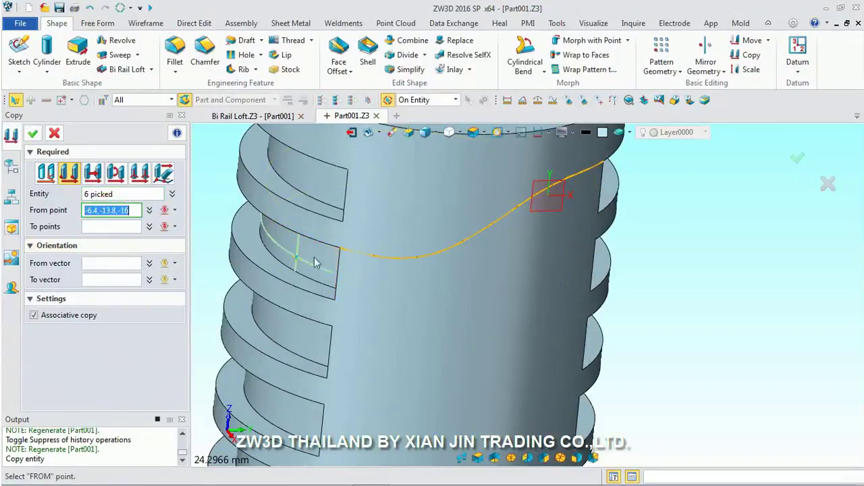
pyautogui.click(338, 249)
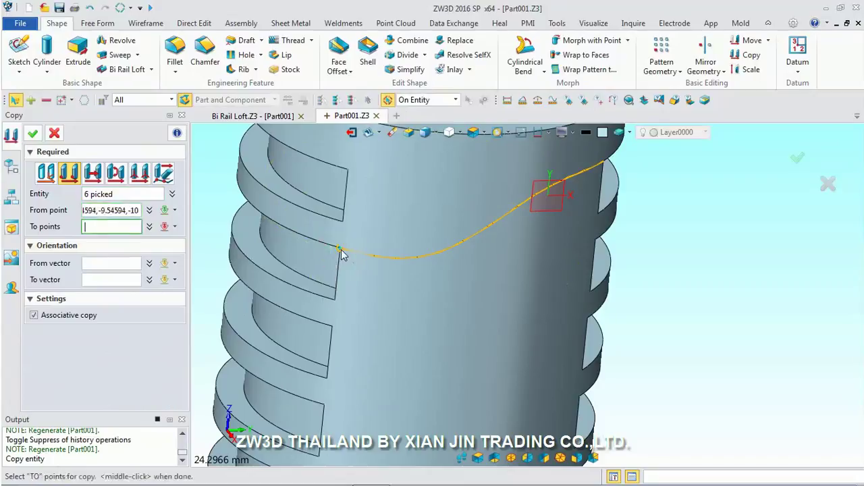
pyautogui.click(338, 301)
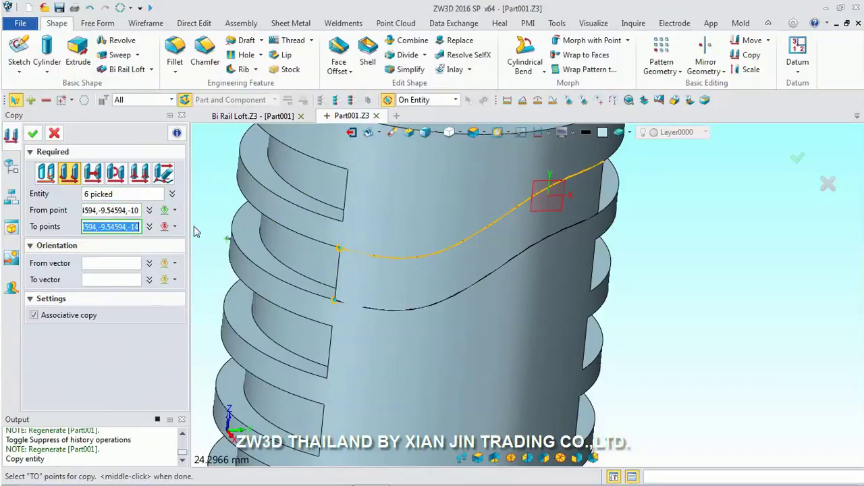
pyautogui.click(32, 135)
pyautogui.moveTo(662, 205)
pyautogui.mouseDown(button='middle')
pyautogui.moveTo(618, 181)
pyautogui.moveTo(662, 185)
pyautogui.mouseUp(button='middle')
pyautogui.rightClick(684, 194)
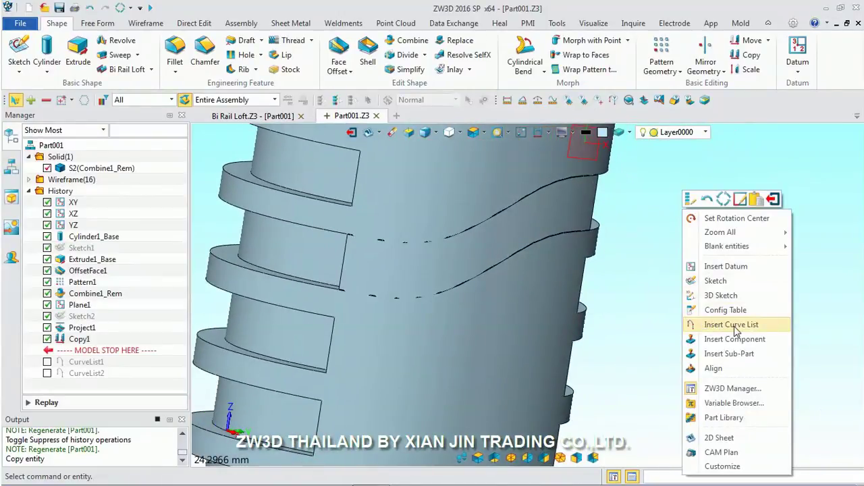
# Step: Chain the upper S-curve into CurveList3 and its copied lower S-curve into CurveList4
pyautogui.click(731, 325)
pyautogui.click(358, 242)
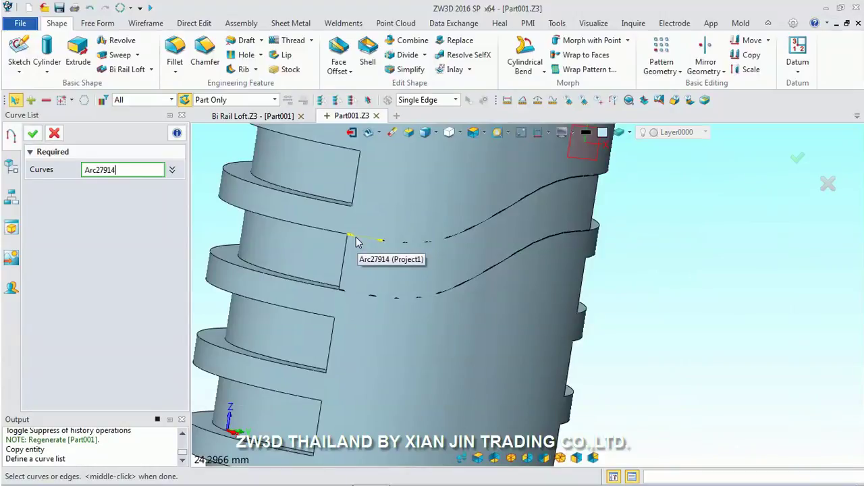
pyautogui.click(358, 243)
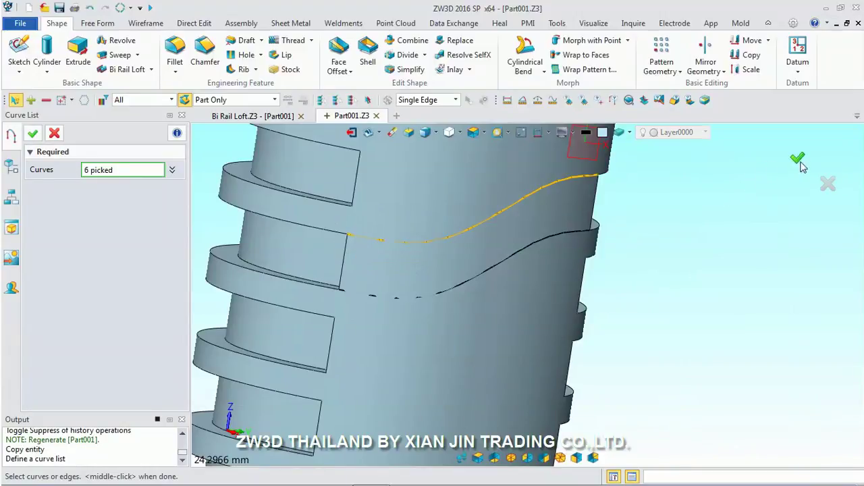
pyautogui.click(796, 159)
pyautogui.middleClick(692, 227)
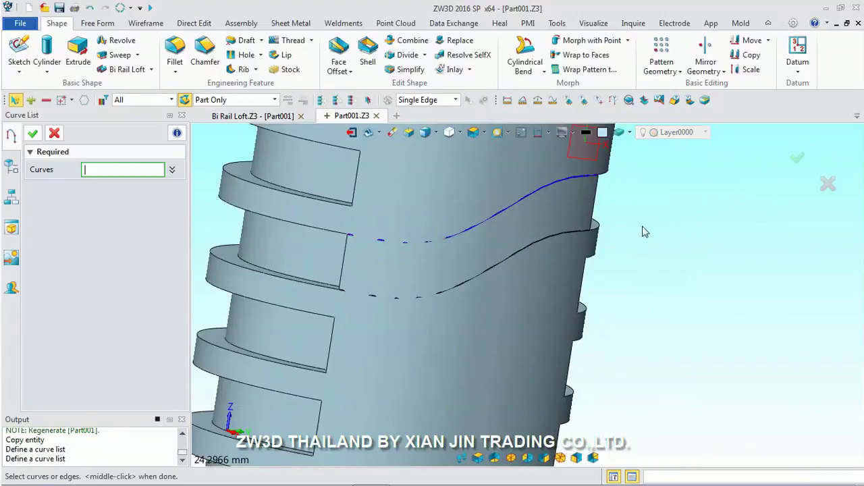
pyautogui.click(370, 297)
pyautogui.click(369, 297)
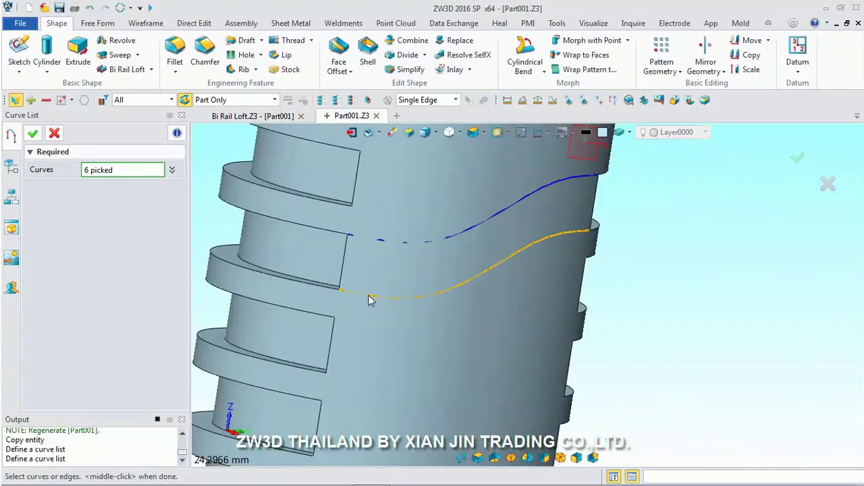
pyautogui.click(799, 162)
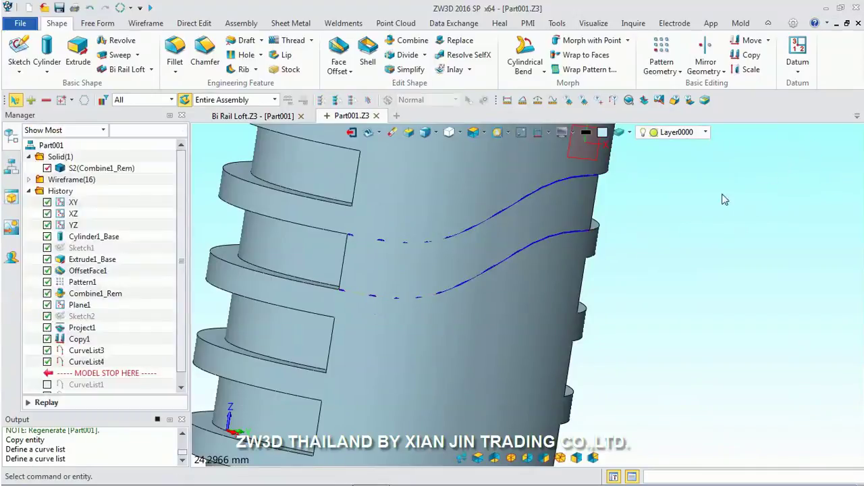
pyautogui.middleClick(685, 221)
# Step: Group the four edges of the far-end notch into CurveList5
pyautogui.moveTo(682, 218); pyautogui.dragTo(743, 207, button='middle')
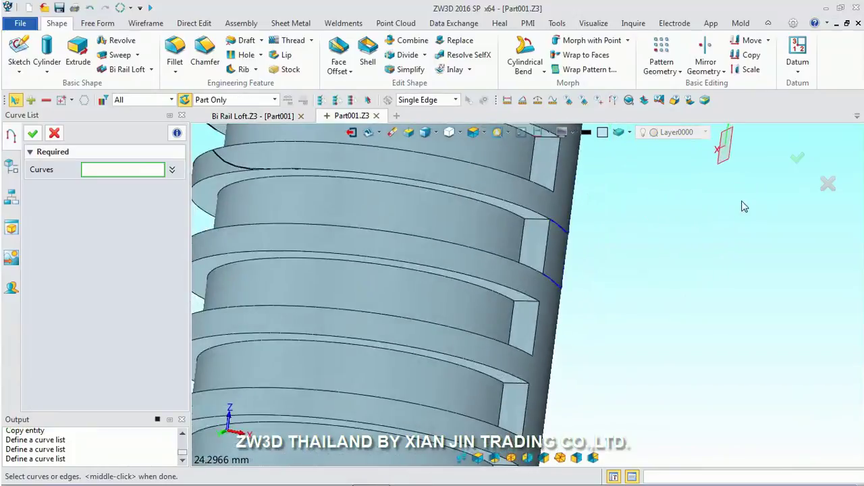
pyautogui.click(534, 227)
pyautogui.click(523, 235)
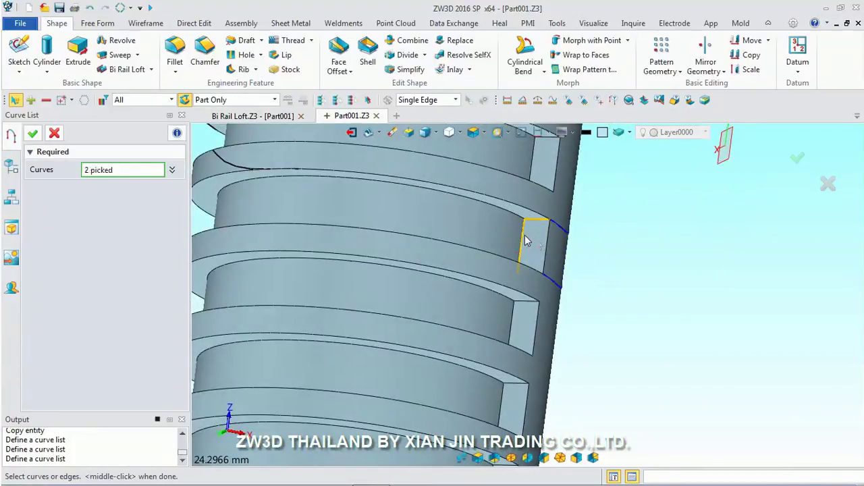
pyautogui.click(547, 249)
pyautogui.moveTo(547, 248); pyautogui.dragTo(517, 261, button='middle')
pyautogui.click(527, 284)
pyautogui.click(793, 159)
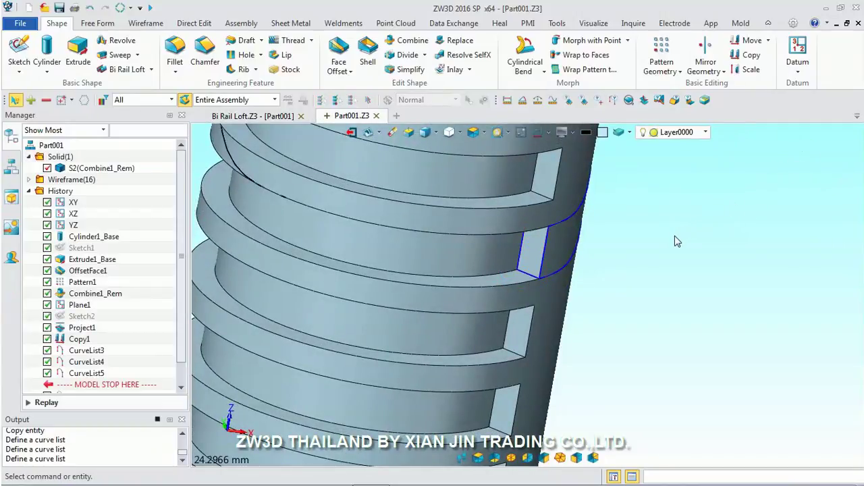
# Step: Group the four edges of the opposite-end notch into CurveList6
pyautogui.middleClick(674, 235)
pyautogui.moveTo(685, 214)
pyautogui.mouseDown(button='middle')
pyautogui.moveTo(571, 221)
pyautogui.moveTo(501, 241)
pyautogui.moveTo(456, 175)
pyautogui.mouseUp(button='middle')
pyautogui.scroll(3, 456, 178)
pyautogui.click(465, 223)
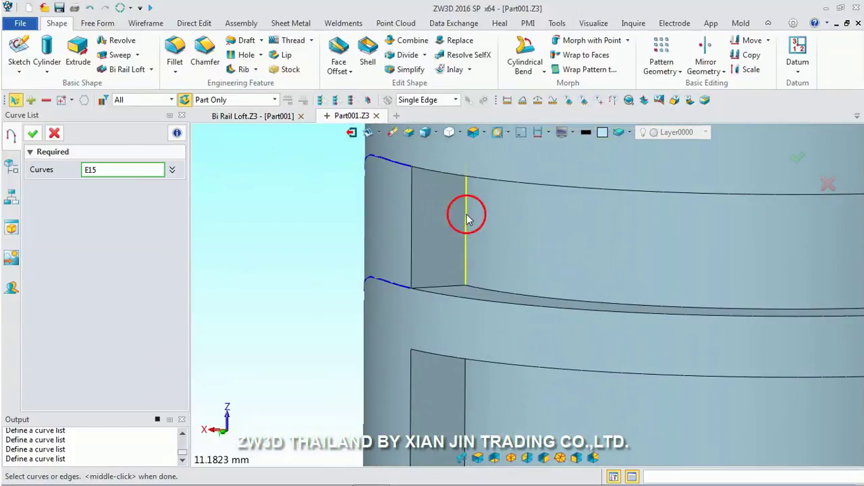
pyautogui.click(411, 237)
pyautogui.click(449, 284)
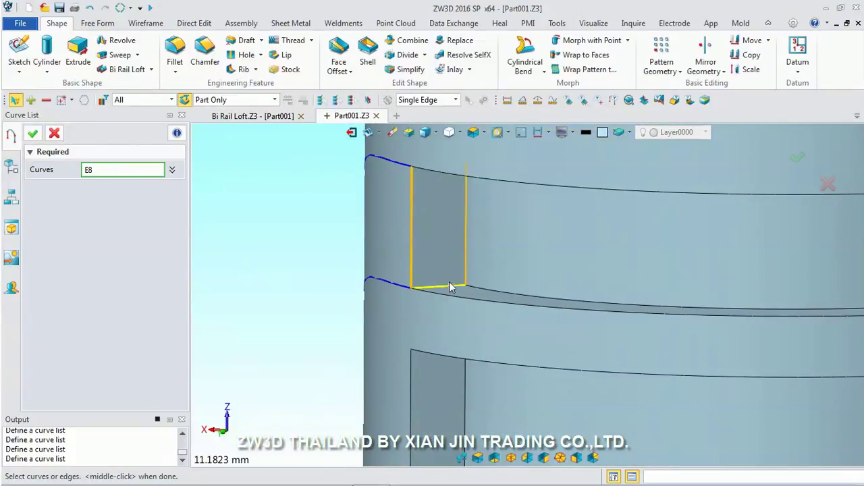
pyautogui.moveTo(448, 285); pyautogui.dragTo(440, 198, button='middle')
pyautogui.click(438, 170)
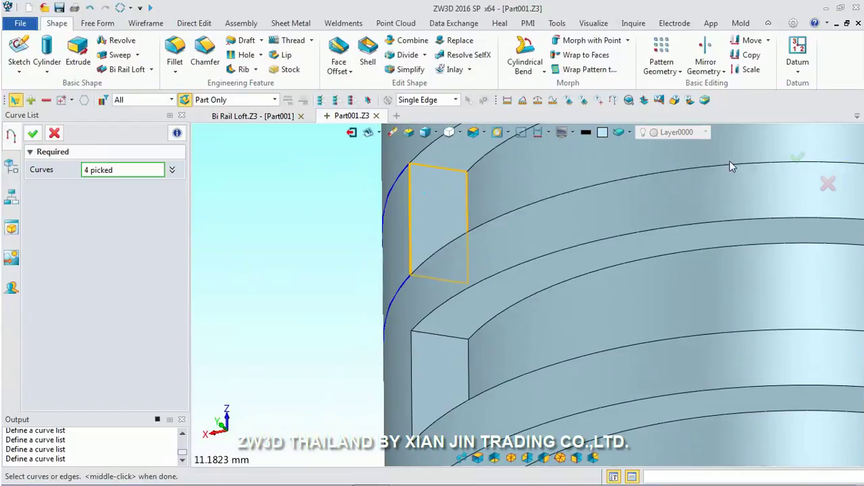
pyautogui.click(797, 158)
pyautogui.scroll(-3, 624, 188)
pyautogui.moveTo(625, 187)
pyautogui.mouseDown(button='middle')
pyautogui.moveTo(517, 165)
pyautogui.moveTo(571, 155)
pyautogui.mouseUp(button='middle')
pyautogui.scroll(-2, 565, 170)
pyautogui.scroll(2, 553, 175)
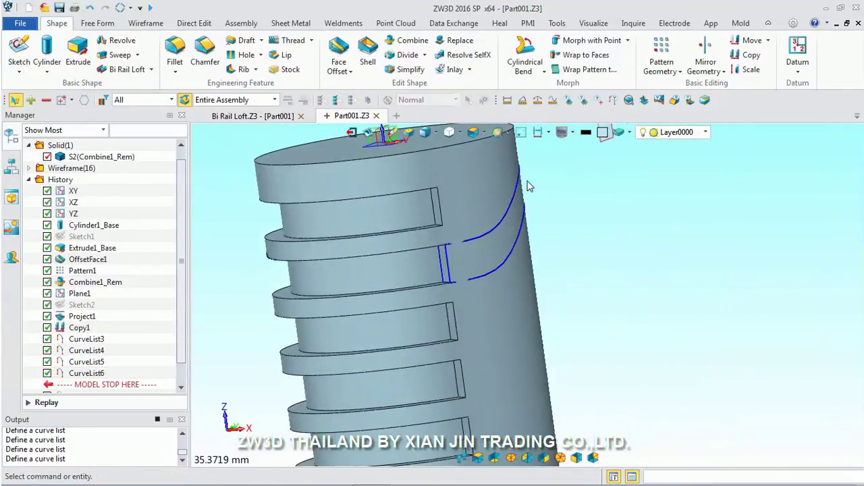
pyautogui.scroll(2, 535, 188)
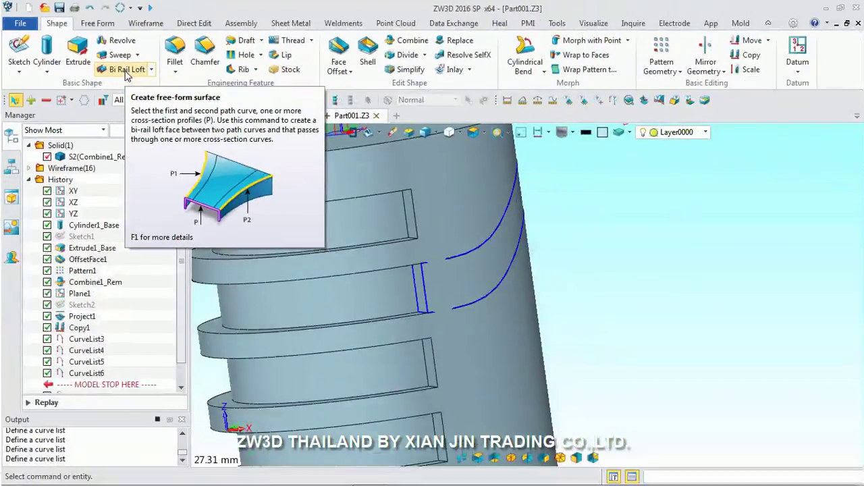
# Step: Create bi-rail loft Surf1_Adv using both S-curves as rails and the two end notches as profiles
pyautogui.click(126, 71)
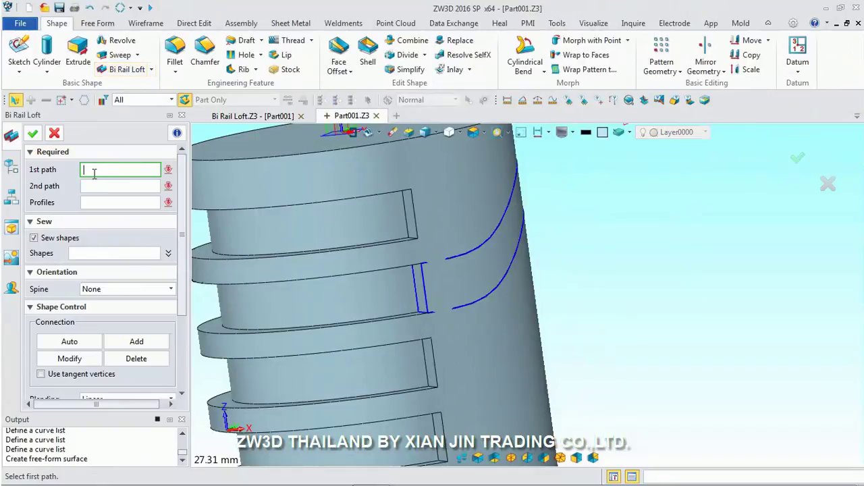
pyautogui.click(433, 264)
pyautogui.click(439, 308)
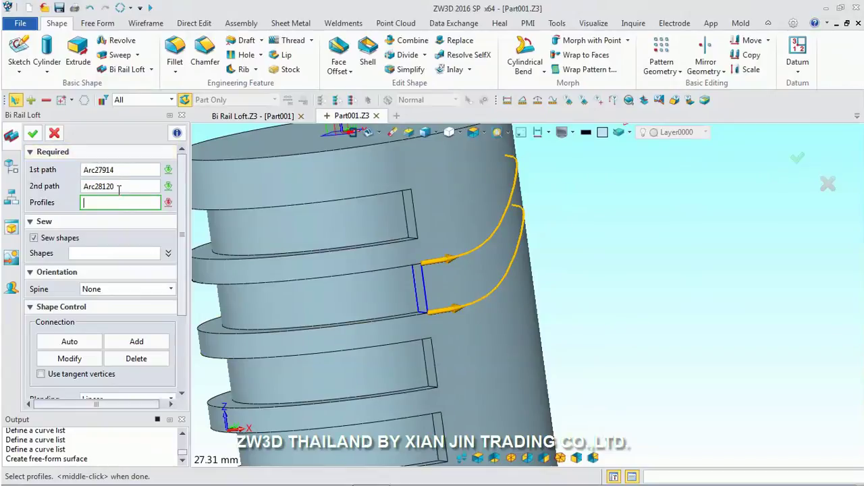
pyautogui.click(424, 287)
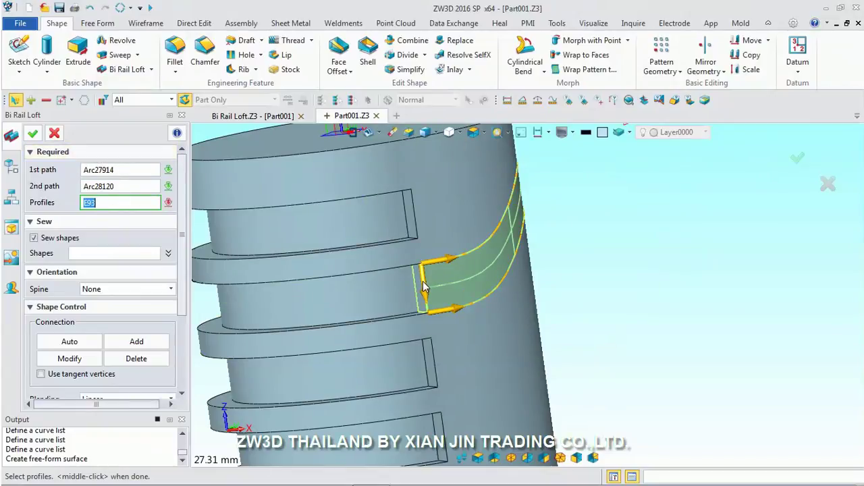
pyautogui.click(419, 327)
pyautogui.click(419, 328)
pyautogui.moveTo(552, 224)
pyautogui.mouseDown(button='middle')
pyautogui.moveTo(495, 203)
pyautogui.moveTo(415, 202)
pyautogui.mouseUp(button='middle')
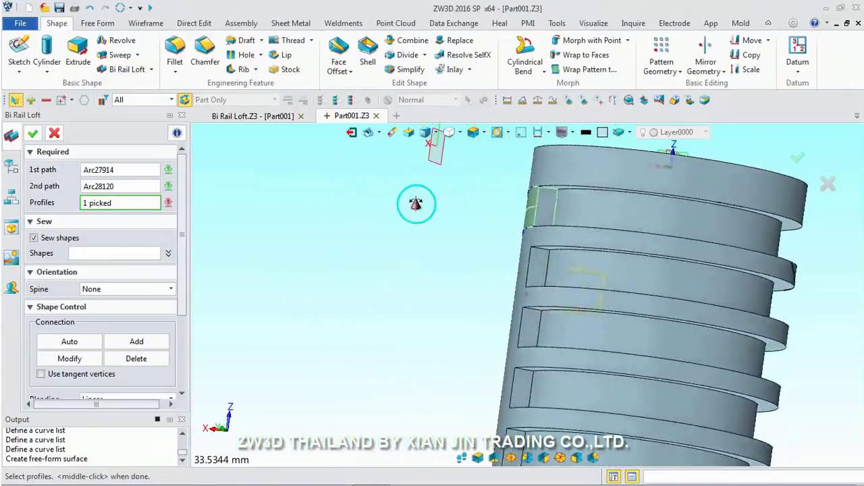
pyautogui.scroll(3, 550, 213)
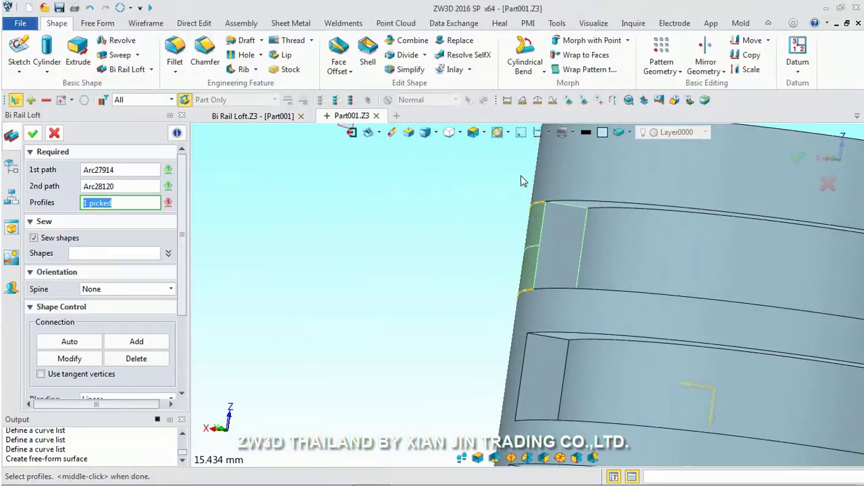
pyautogui.click(543, 219)
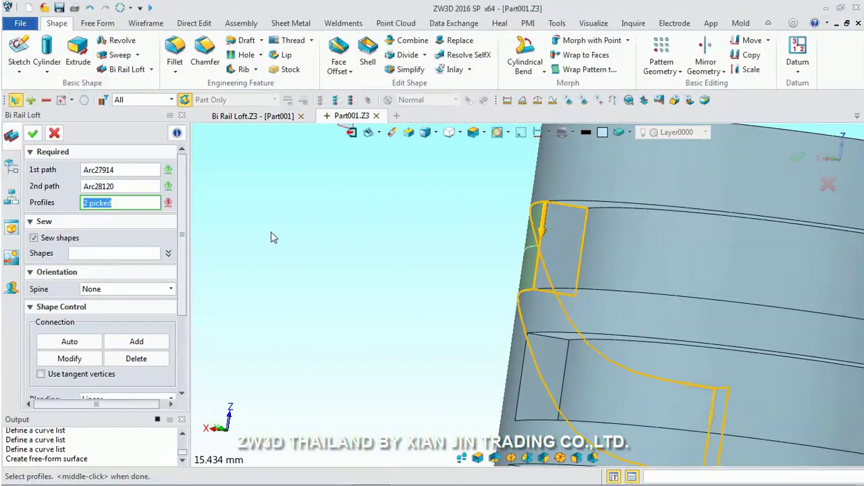
pyautogui.click(32, 133)
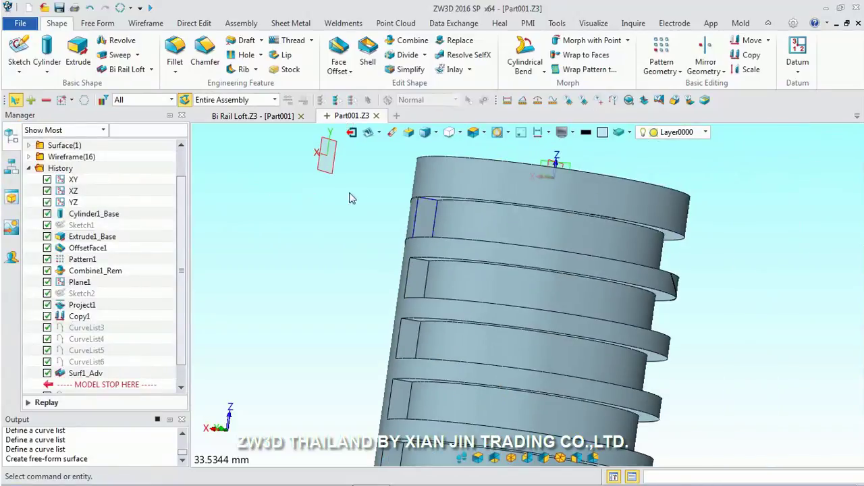
pyautogui.moveTo(351, 197); pyautogui.dragTo(376, 269, button='middle')
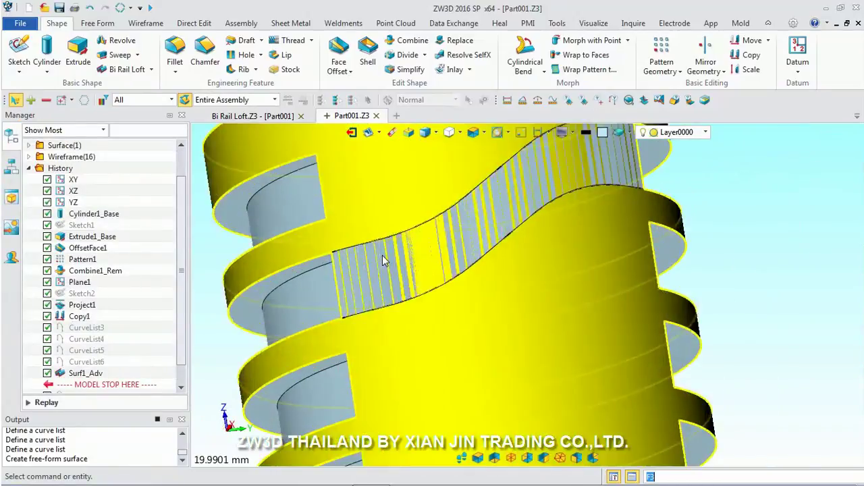
# Step: Hide the main cylinder solid to view the loft surface on its own
pyautogui.scroll(3, 376, 269)
pyautogui.scroll(-3, 376, 269)
pyautogui.moveTo(573, 224)
pyautogui.mouseDown(button='middle')
pyautogui.moveTo(616, 233)
pyautogui.moveTo(570, 197)
pyautogui.moveTo(610, 209)
pyautogui.mouseUp(button='middle')
pyautogui.moveTo(181, 203); pyautogui.dragTo(182, 169)
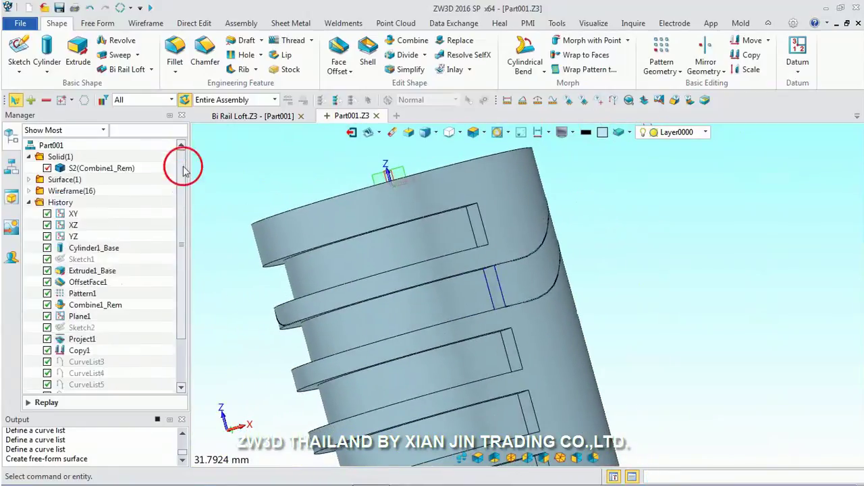
pyautogui.click(47, 168)
pyautogui.scroll(3, 506, 290)
pyautogui.moveTo(505, 289)
pyautogui.mouseDown(button='middle')
pyautogui.moveTo(572, 251)
pyautogui.moveTo(536, 260)
pyautogui.mouseUp(button='middle')
pyautogui.scroll(2, 533, 261)
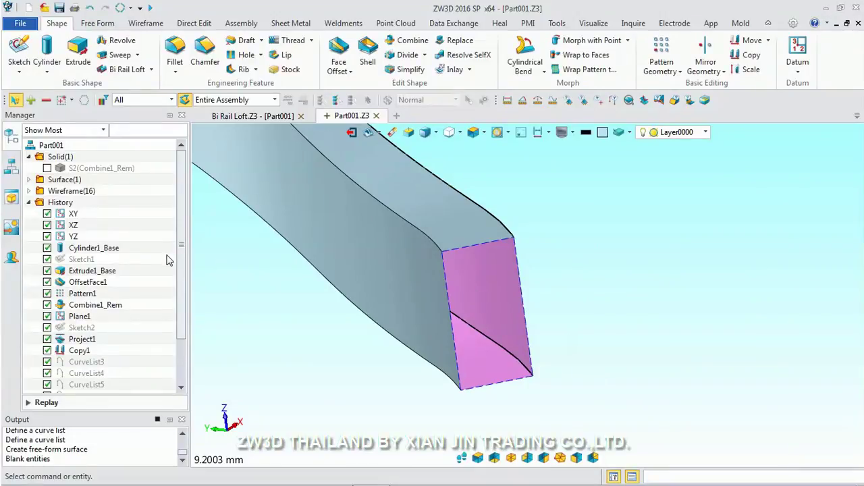
pyautogui.moveTo(181, 261); pyautogui.dragTo(182, 330)
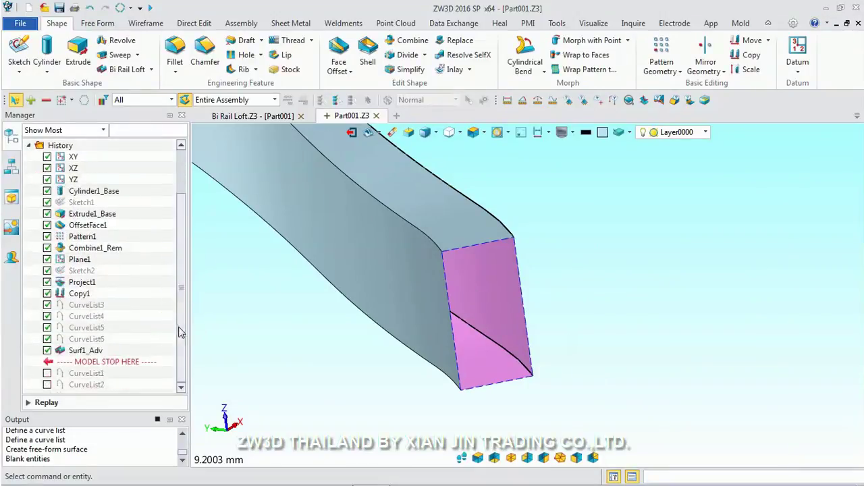
# Step: Reopen the loft feature for redefinition, then cancel without changes
pyautogui.rightClick(92, 354)
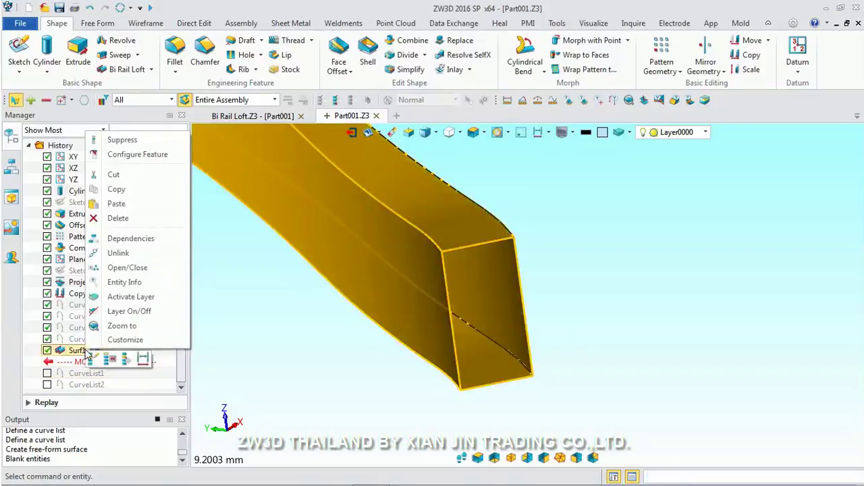
pyautogui.click(93, 358)
pyautogui.moveTo(180, 276); pyautogui.dragTo(183, 386)
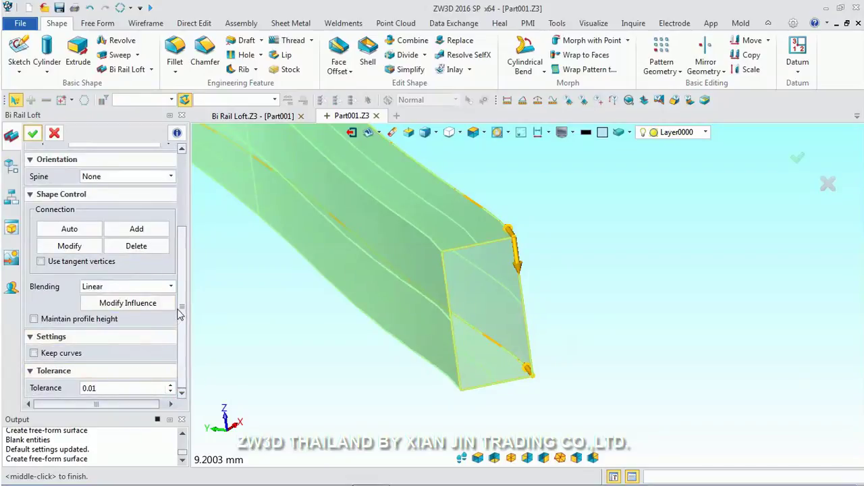
pyautogui.moveTo(181, 310); pyautogui.dragTo(199, 228)
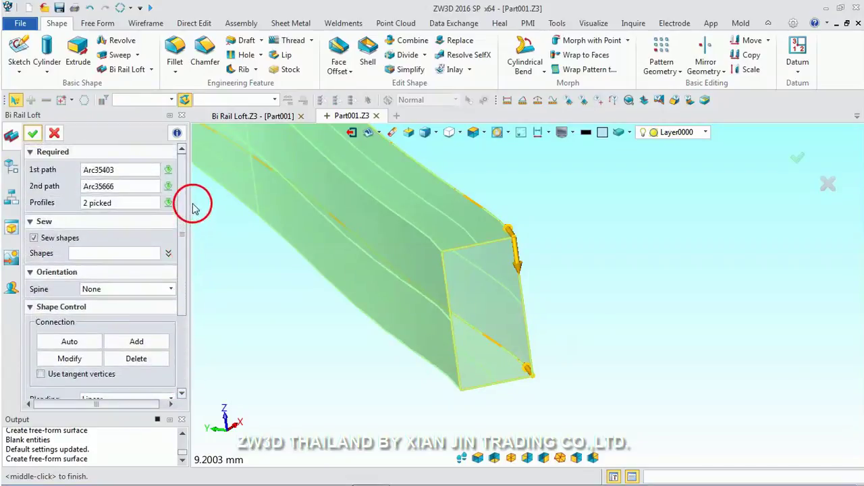
pyautogui.click(54, 133)
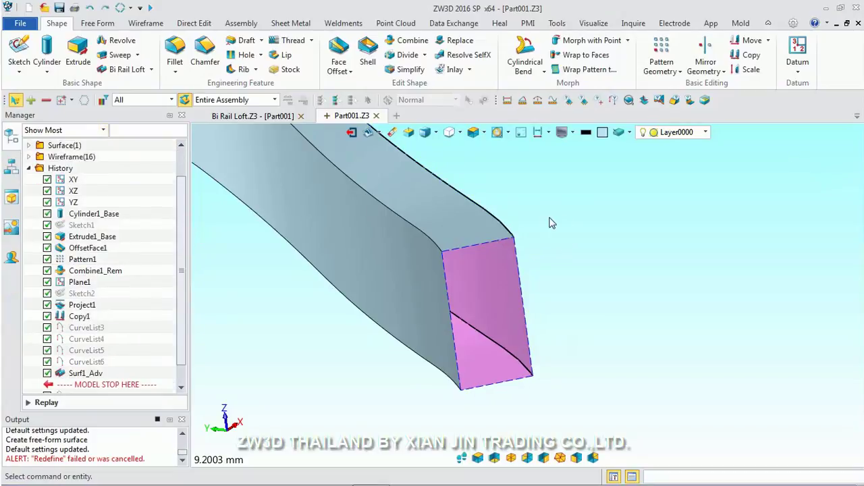
# Step: Cap both open ends of the loft with Fill Gap, creating FillGap1 and FillGap2
pyautogui.click(501, 24)
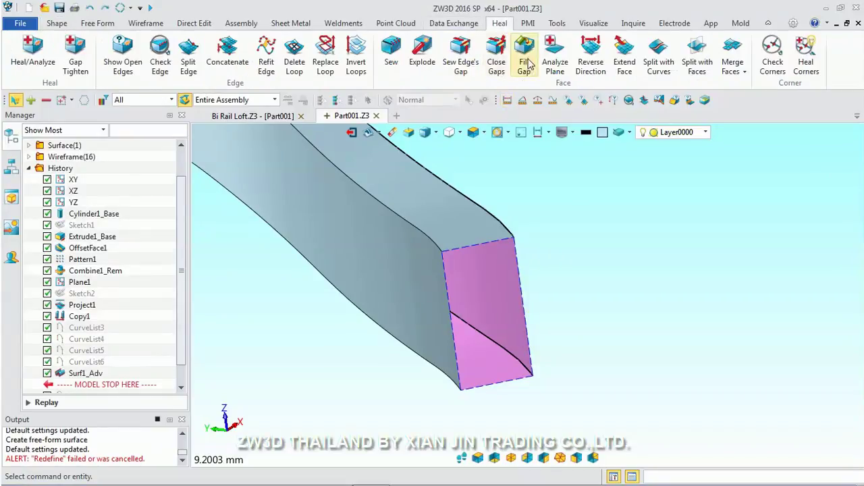
pyautogui.click(524, 59)
pyautogui.click(478, 249)
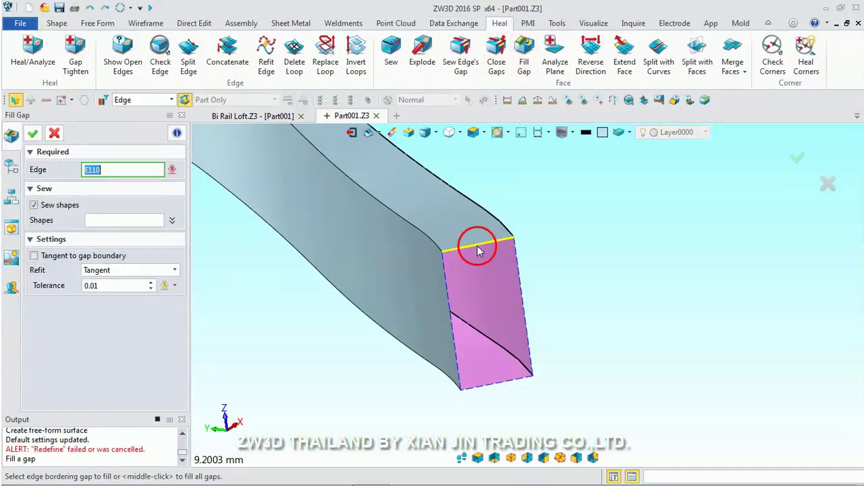
pyautogui.click(795, 161)
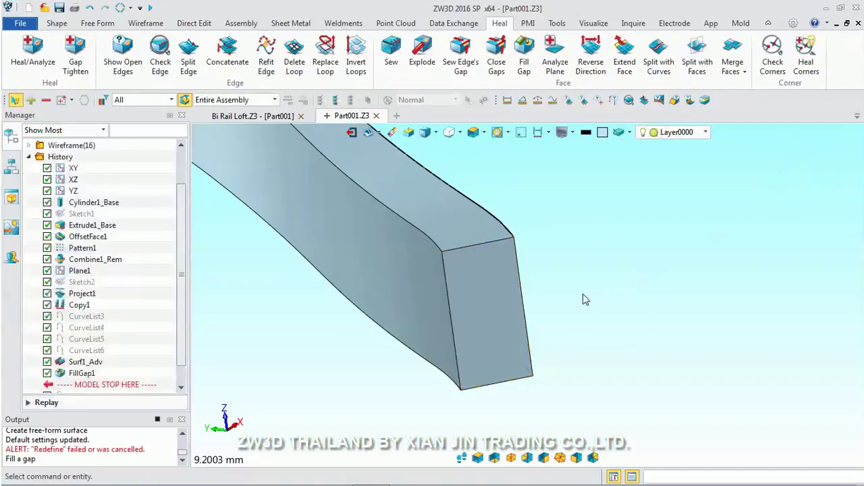
pyautogui.scroll(-5, 583, 293)
pyautogui.moveTo(582, 294); pyautogui.dragTo(641, 256, button='right')
pyautogui.scroll(5, 462, 270)
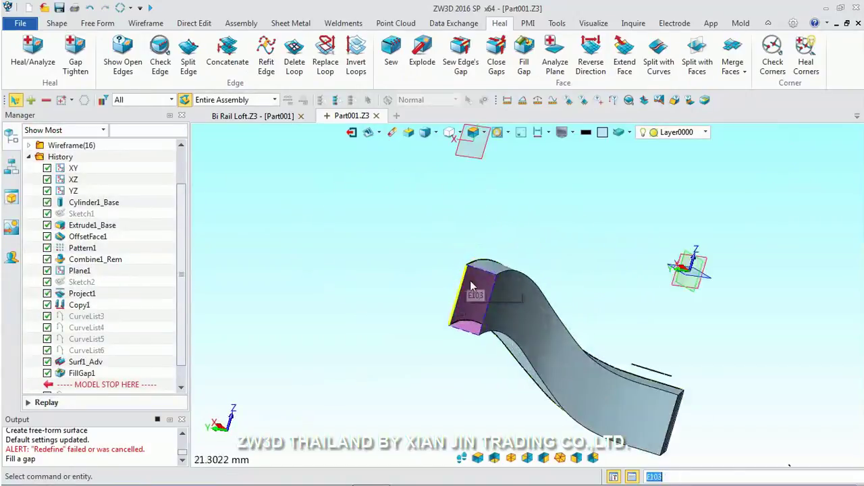
pyautogui.click(525, 60)
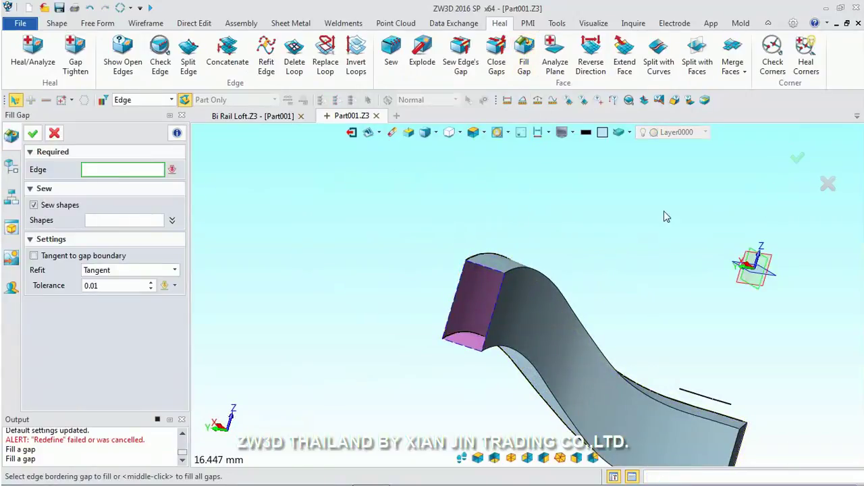
pyautogui.click(797, 162)
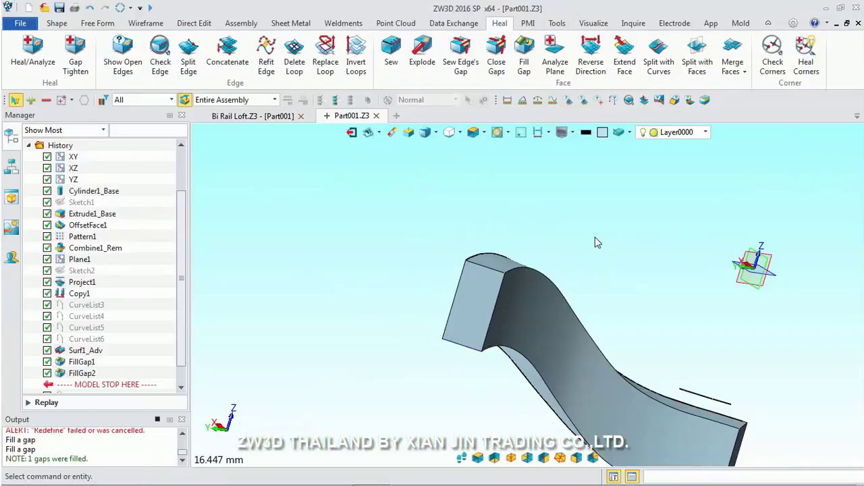
# Step: Hide the S2(Combine1_Rem) cylinder body and view the tab from the side
pyautogui.moveTo(181, 192); pyautogui.dragTo(180, 152)
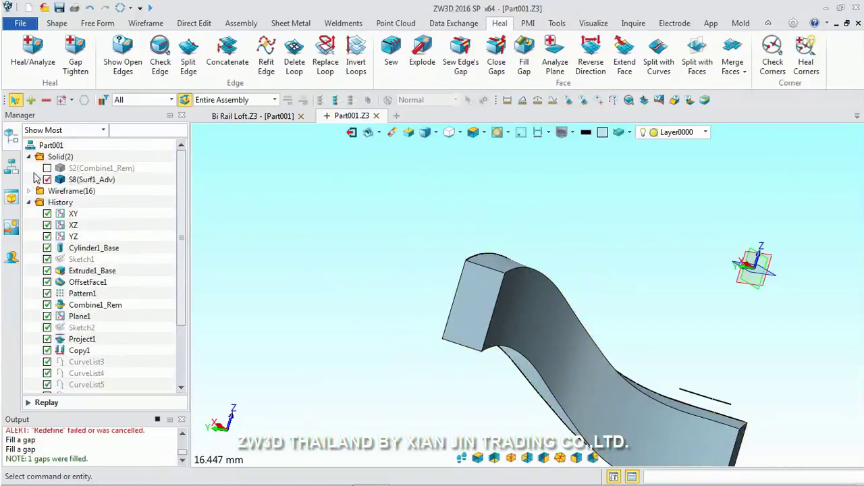
pyautogui.click(47, 168)
pyautogui.scroll(-3, 562, 243)
pyautogui.moveTo(679, 303)
pyautogui.mouseDown(button='right')
pyautogui.moveTo(468, 306)
pyautogui.moveTo(498, 317)
pyautogui.mouseUp(button='right')
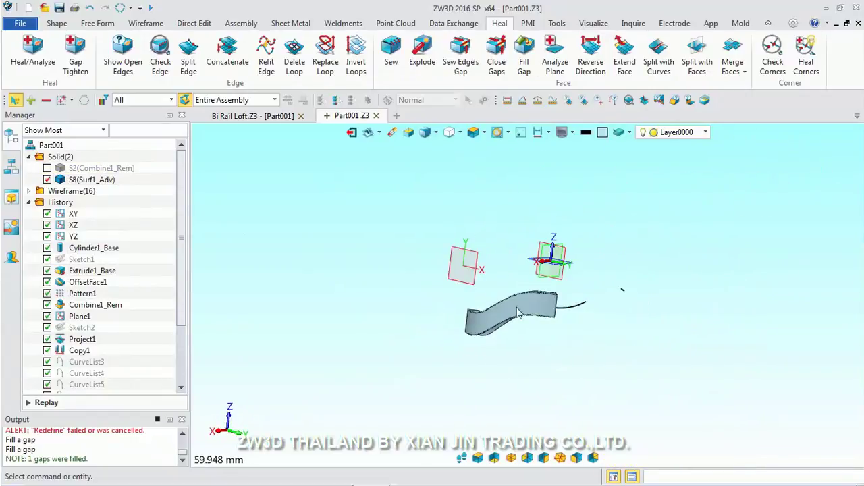
pyautogui.scroll(1, 497, 317)
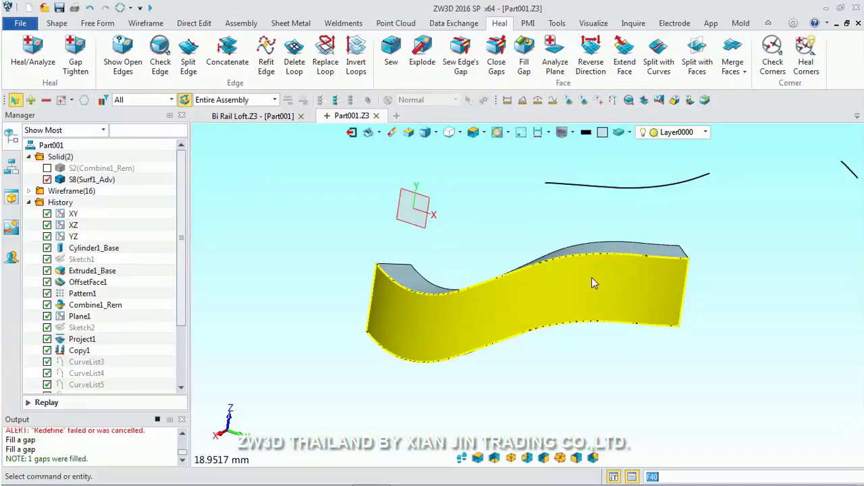
# Step: Offset the tab's side face by 1 to thicken it, creating OffsetFace2
pyautogui.click(464, 324)
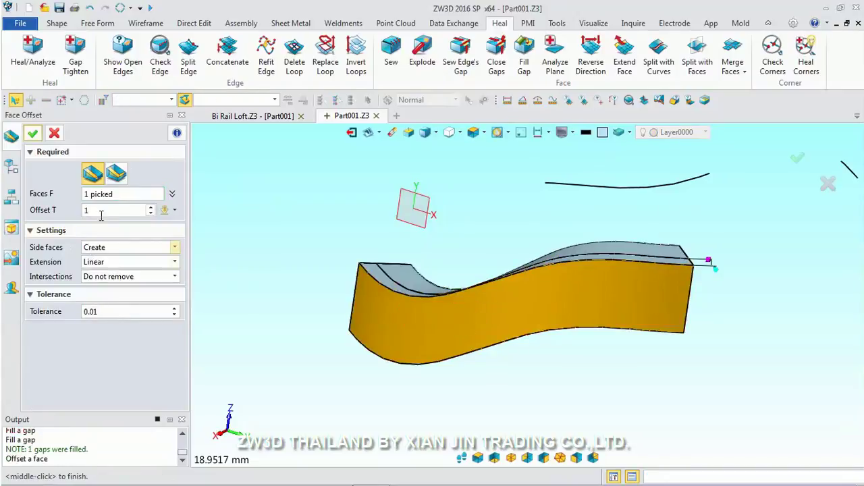
pyautogui.moveTo(779, 233); pyautogui.dragTo(740, 254, button='middle')
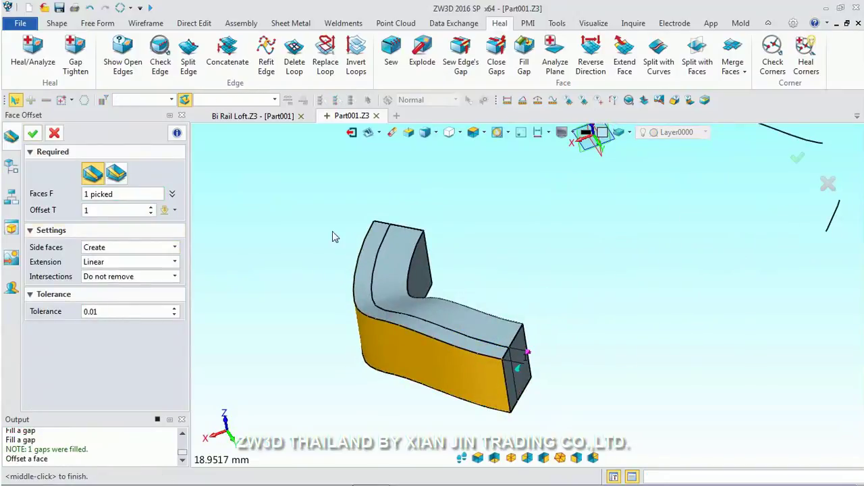
pyautogui.click(797, 158)
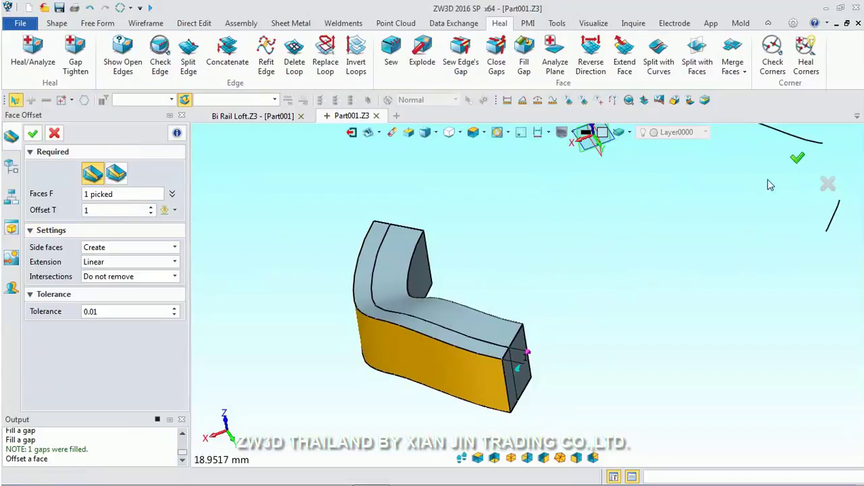
pyautogui.moveTo(563, 274)
pyautogui.mouseDown(button='middle')
pyautogui.moveTo(544, 274)
pyautogui.moveTo(551, 262)
pyautogui.mouseUp(button='middle')
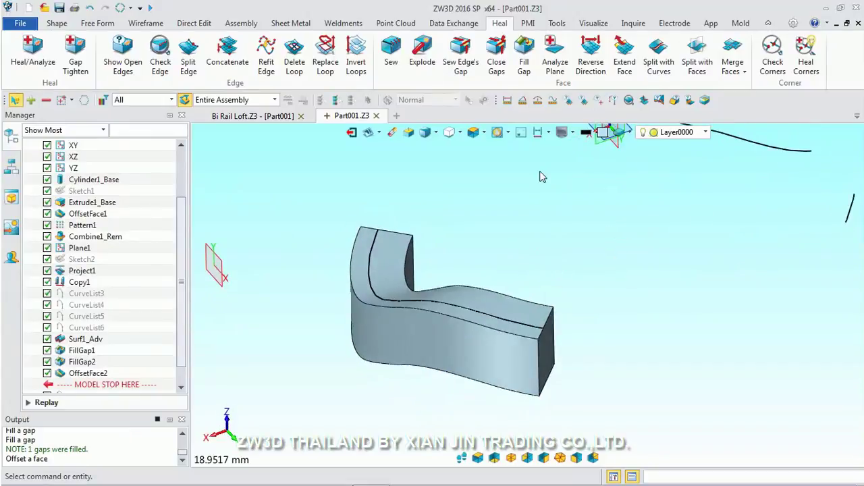
# Step: Unblank all hidden entities so the grooved cylinder appears again with the tab
pyautogui.moveTo(181, 216); pyautogui.dragTo(180, 145)
pyautogui.click(46, 168)
pyautogui.hotkey('ctrl', 'shift', 'b')
pyautogui.middleClick(247, 254)
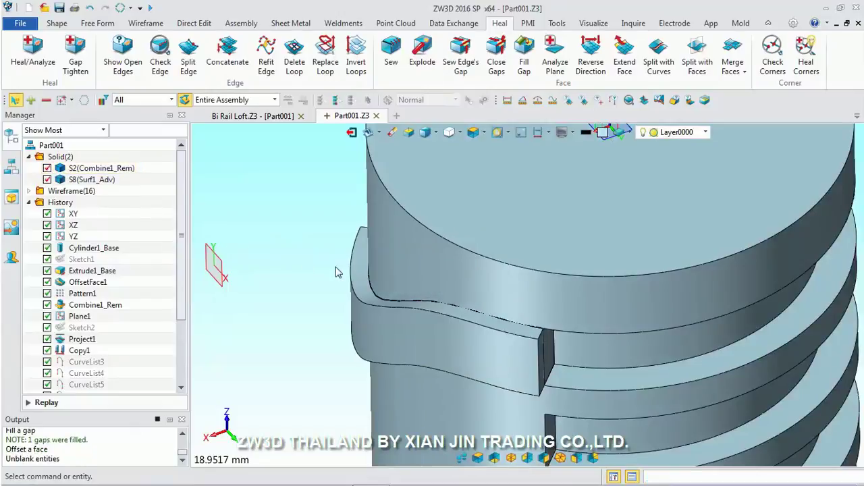
pyautogui.scroll(-3, 424, 308)
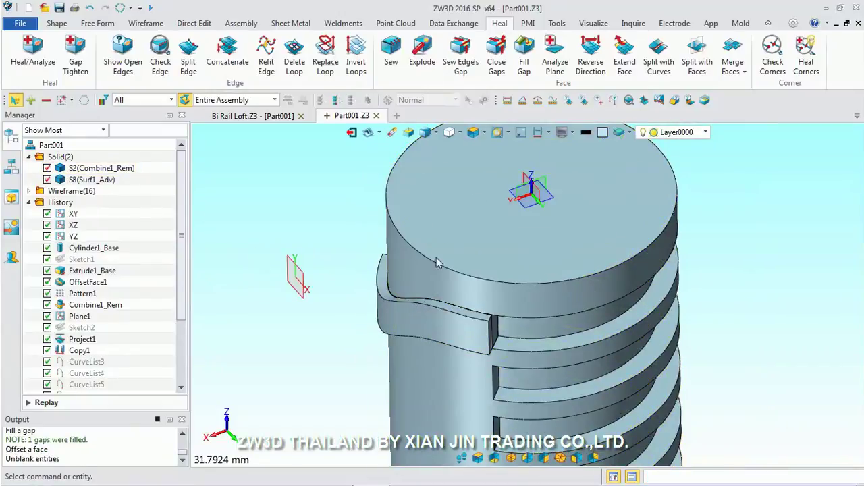
pyautogui.click(57, 23)
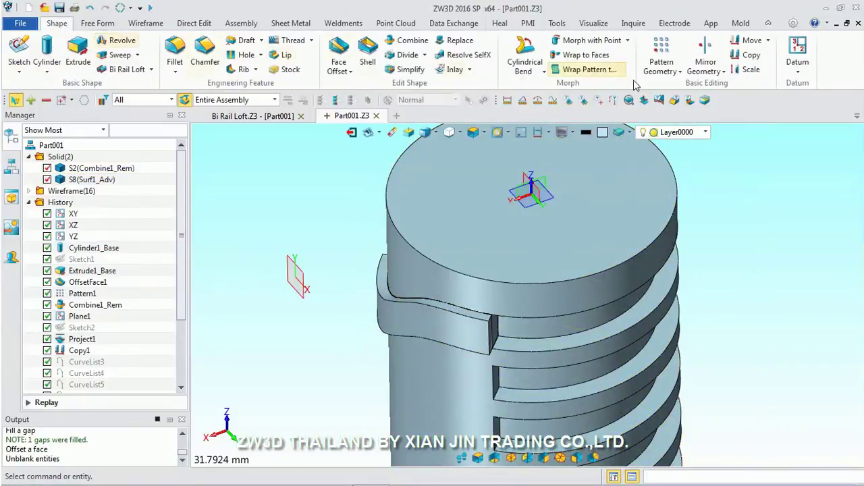
# Step: Preview a Pattern Geometry of tab S8 along -Z (0,0,-1), number 6, spacing 6
pyautogui.click(661, 51)
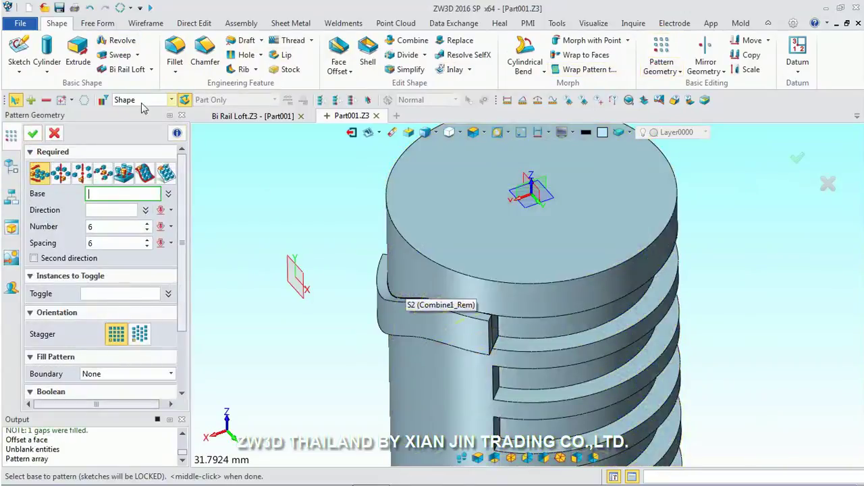
pyautogui.click(401, 318)
pyautogui.click(92, 212)
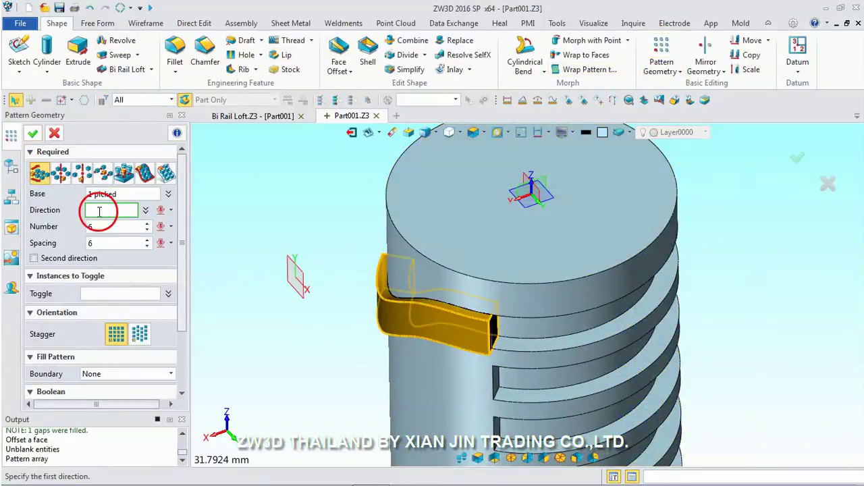
pyautogui.click(171, 210)
pyautogui.click(196, 291)
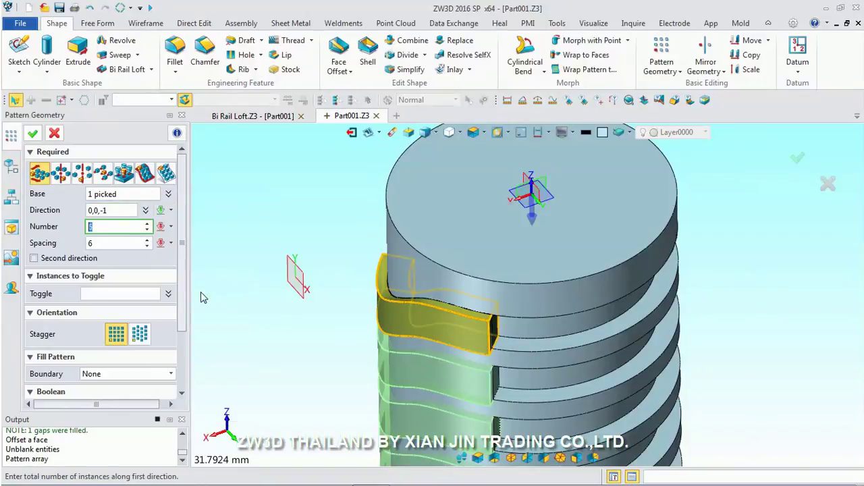
pyautogui.scroll(-3, 364, 257)
pyautogui.scroll(-1, 394, 245)
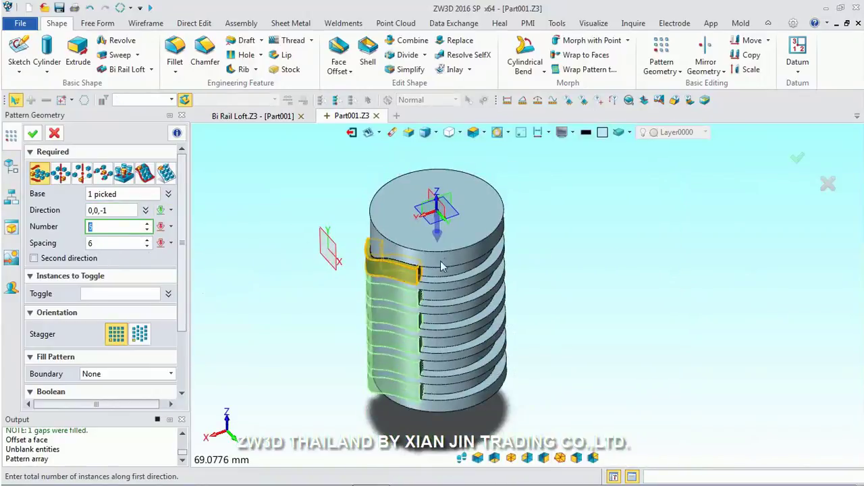
pyautogui.moveTo(559, 285); pyautogui.dragTo(571, 279, button='middle')
pyautogui.scroll(2, 449, 333)
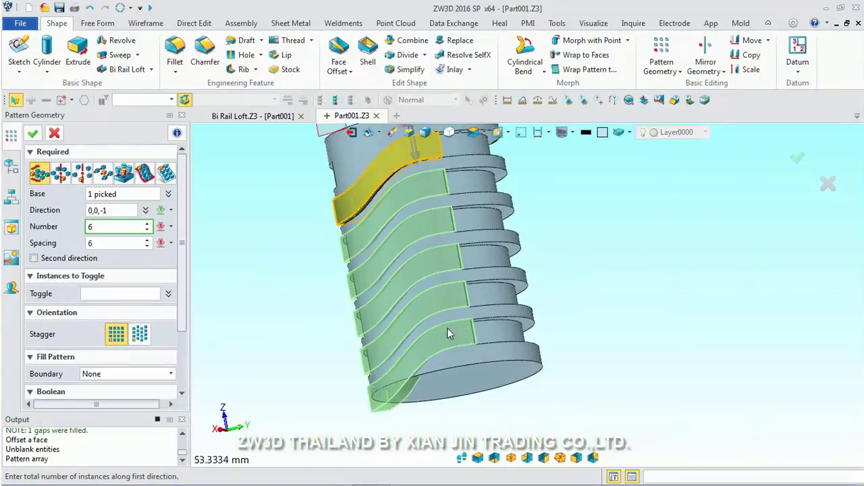
pyautogui.scroll(-1, 108, 228)
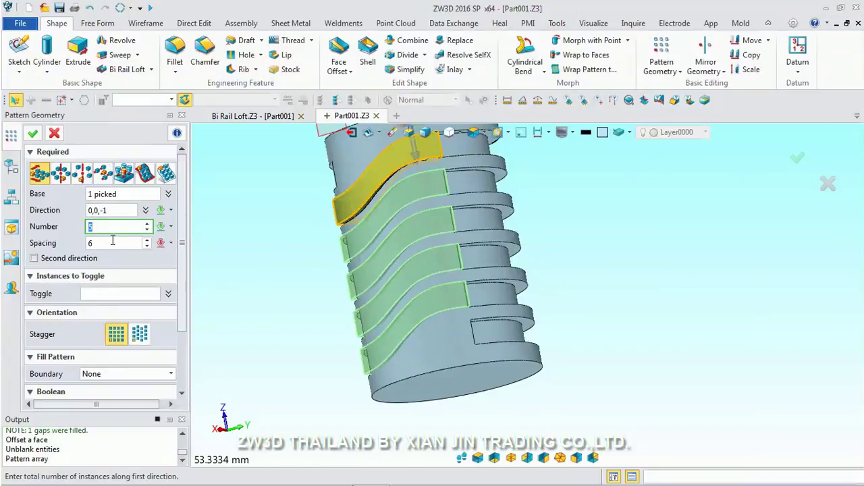
# Step: Apply the linear fin pattern at 6 mm spacing and stand the part upright
pyautogui.click(31, 134)
pyautogui.moveTo(257, 178); pyautogui.dragTo(260, 259, button='middle')
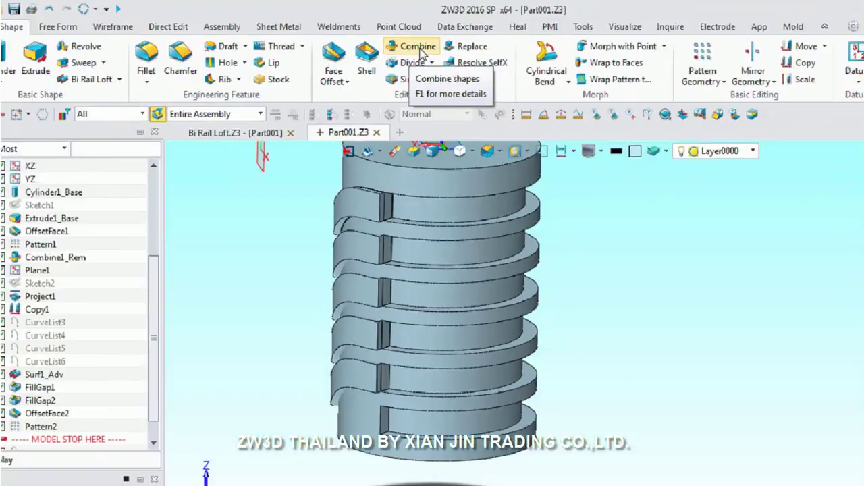
# Step: Combine with Remove, subtracting all five fin copies from the cylinder body
pyautogui.click(420, 49)
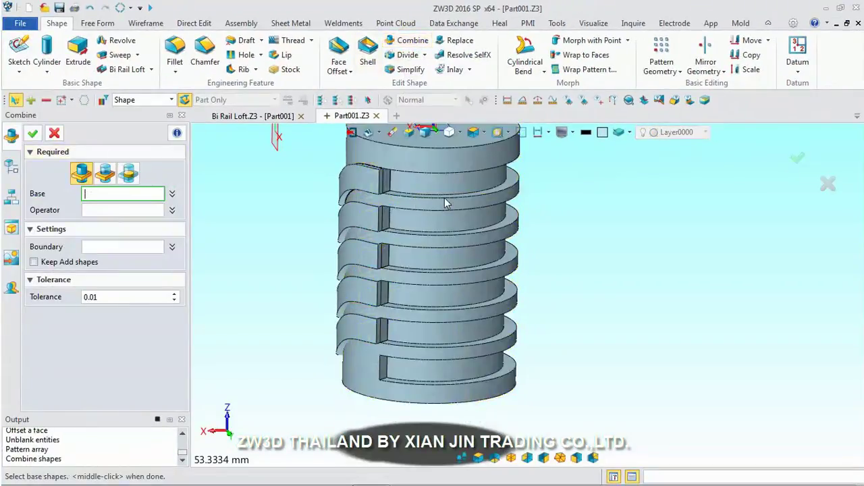
pyautogui.click(443, 194)
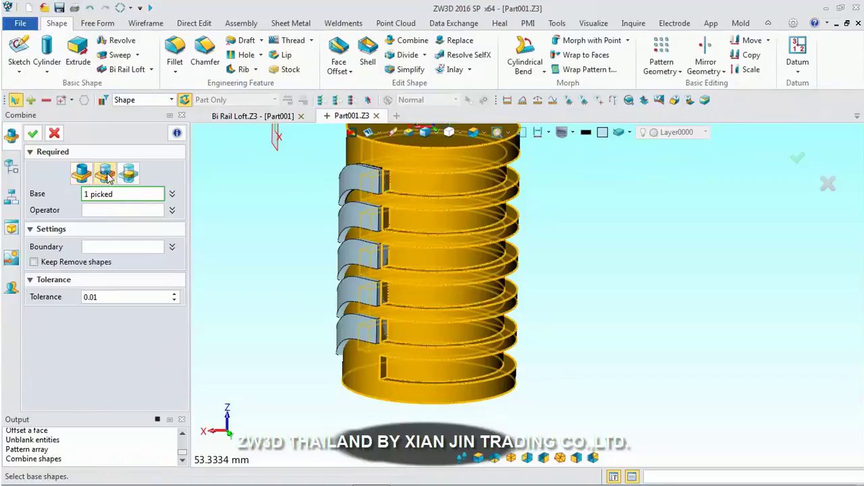
pyautogui.click(97, 210)
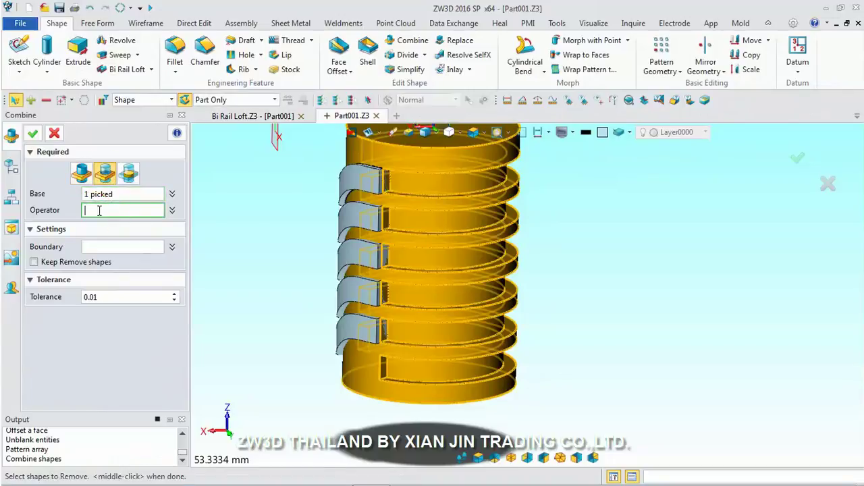
pyautogui.rightClick(266, 211)
pyautogui.click(309, 260)
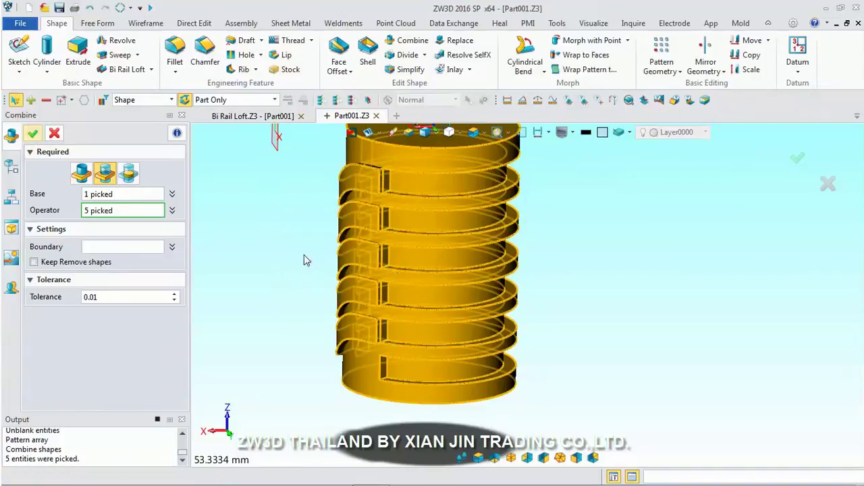
pyautogui.middleClick(303, 261)
pyautogui.moveTo(305, 250)
pyautogui.mouseDown(button='right')
pyautogui.moveTo(344, 232)
pyautogui.moveTo(323, 235)
pyautogui.moveTo(410, 253)
pyautogui.mouseUp(button='right')
pyautogui.scroll(2, 410, 253)
pyautogui.scroll(3, 434, 222)
pyautogui.scroll(-2, 531, 251)
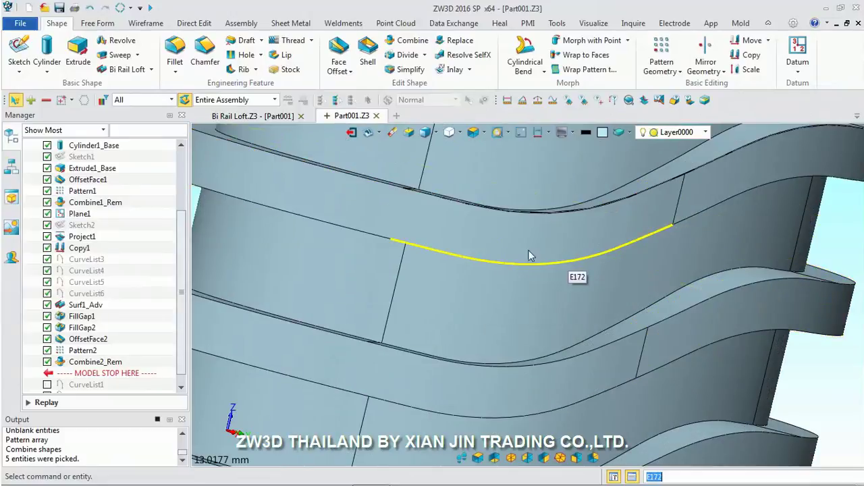
pyautogui.scroll(-1, 651, 263)
pyautogui.moveTo(652, 263)
pyautogui.mouseDown(button='right')
pyautogui.moveTo(677, 189)
pyautogui.moveTo(592, 251)
pyautogui.mouseUp(button='right')
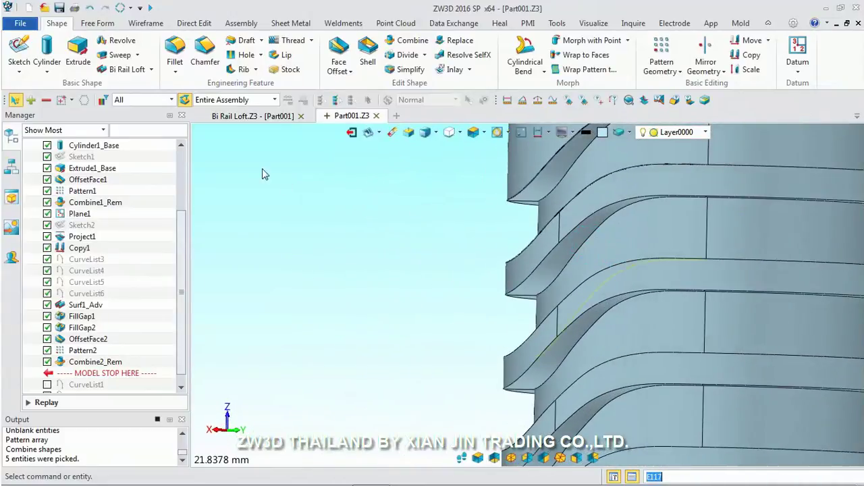
pyautogui.click(229, 117)
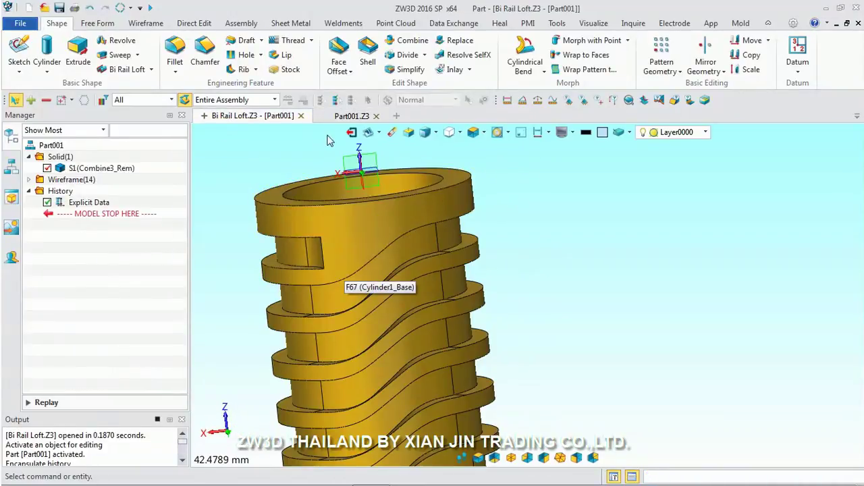
pyautogui.click(342, 117)
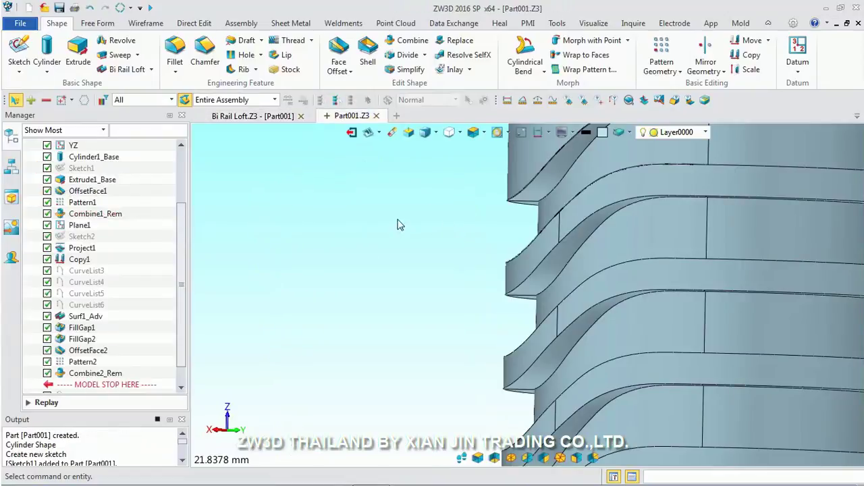
pyautogui.hotkey('ctrl', '5')
pyautogui.hotkey('ctrl', '1')
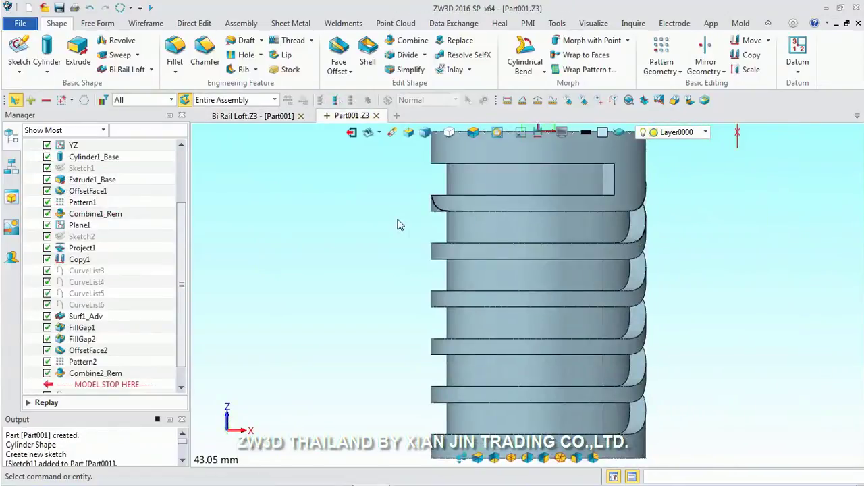
pyautogui.press('Right')
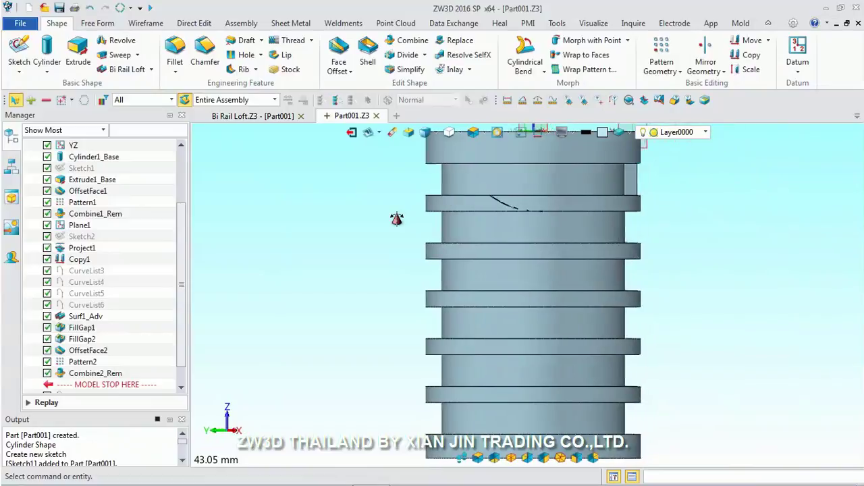
pyautogui.press('Right')
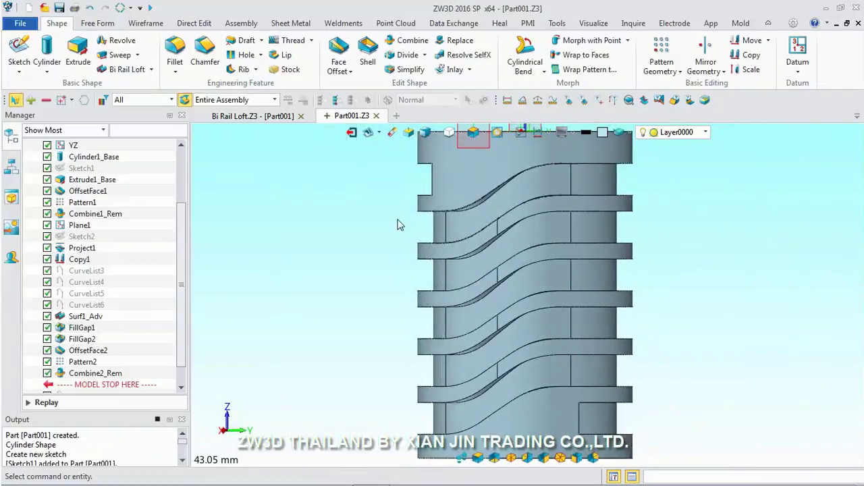
pyautogui.hotkey('ctrl', '5')
pyautogui.hotkey('ctrl', '1')
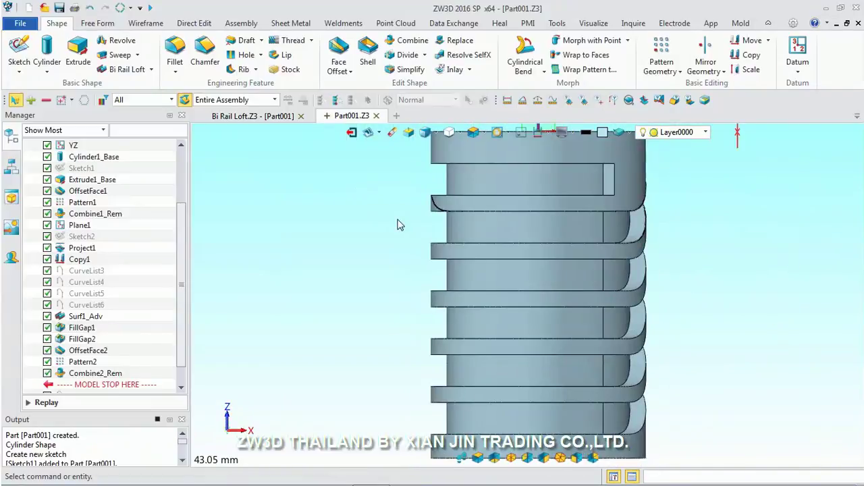
pyautogui.hotkey('ctrl', '2')
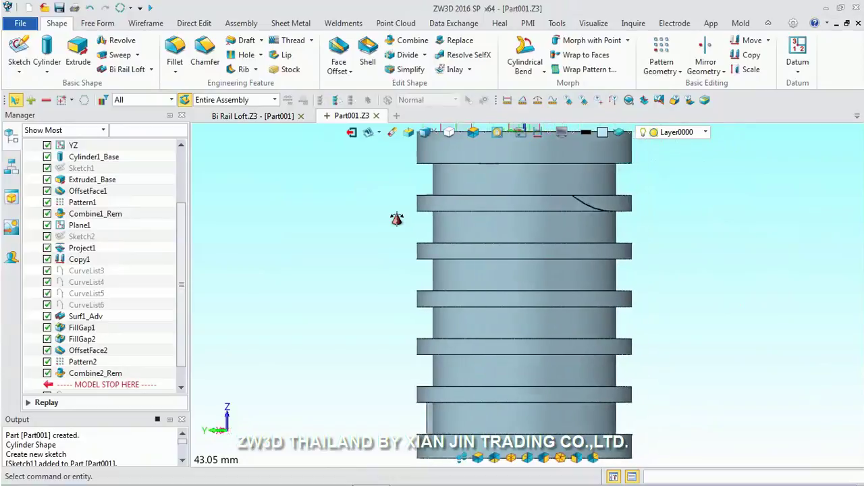
pyautogui.hotkey('ctrl', '1')
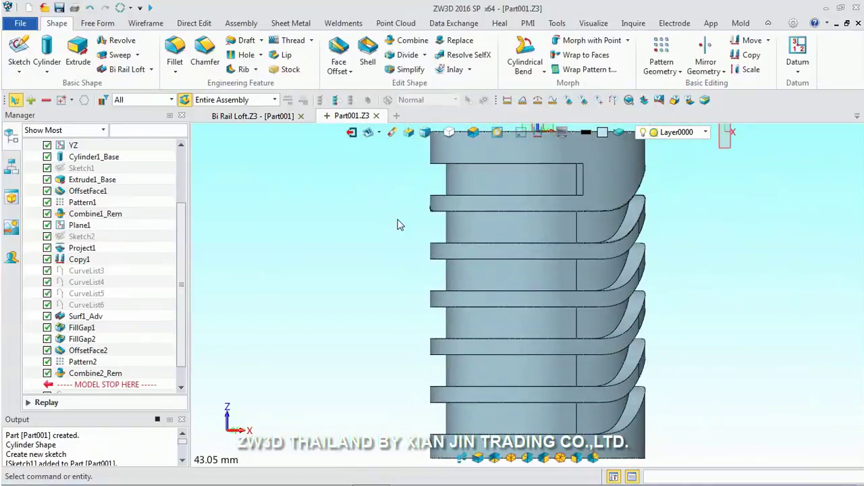
pyautogui.scroll(2, 595, 224)
# Step: Orbit the slotted cylinder, then inspect the top of the gold Bi Rail Loft reference
pyautogui.scroll(3, 635, 240)
pyautogui.scroll(2, 668, 256)
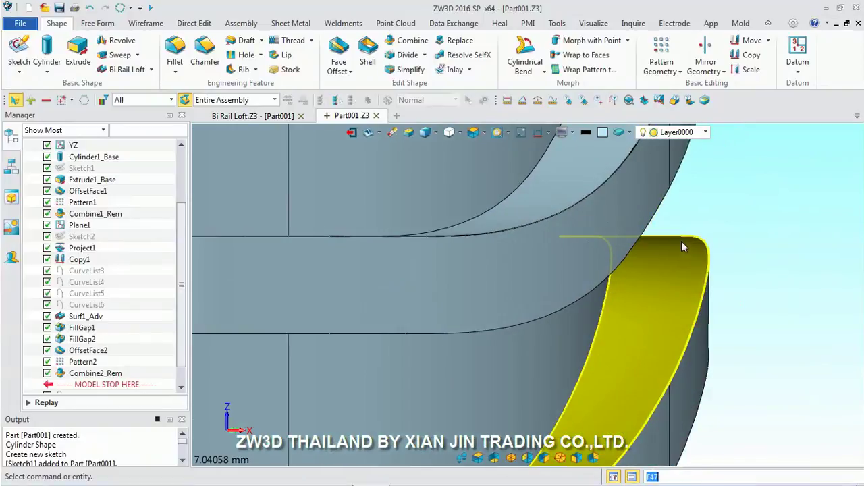
pyautogui.scroll(-4, 681, 241)
pyautogui.scroll(-2, 648, 209)
pyautogui.moveTo(688, 257)
pyautogui.mouseDown(button='middle')
pyautogui.moveTo(626, 266)
pyautogui.moveTo(569, 260)
pyautogui.moveTo(537, 256)
pyautogui.moveTo(517, 247)
pyautogui.moveTo(517, 236)
pyautogui.mouseUp(button='middle')
pyautogui.click(237, 118)
pyautogui.click(332, 230)
pyautogui.scroll(2, 332, 231)
pyautogui.scroll(1, 308, 248)
pyautogui.scroll(2, 309, 247)
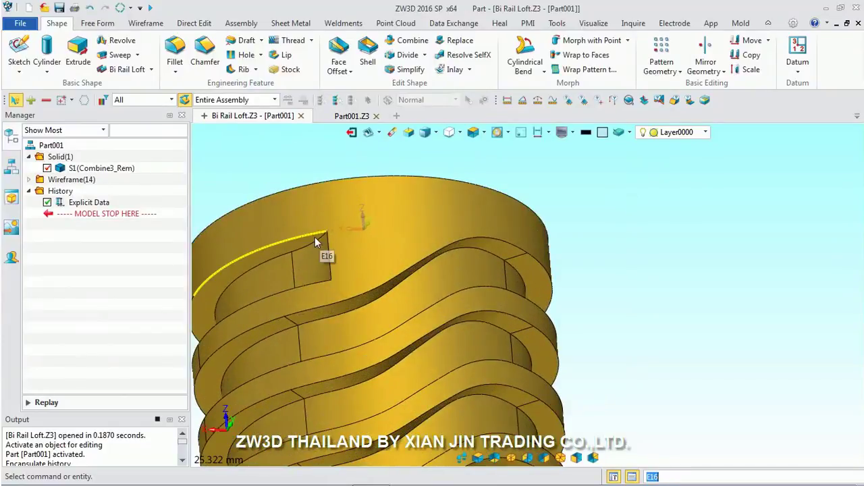
# Step: Back in Part001, tilt toward the top end and bring up the sketch shortcut menu
pyautogui.click(348, 116)
pyautogui.scroll(-5, 494, 347)
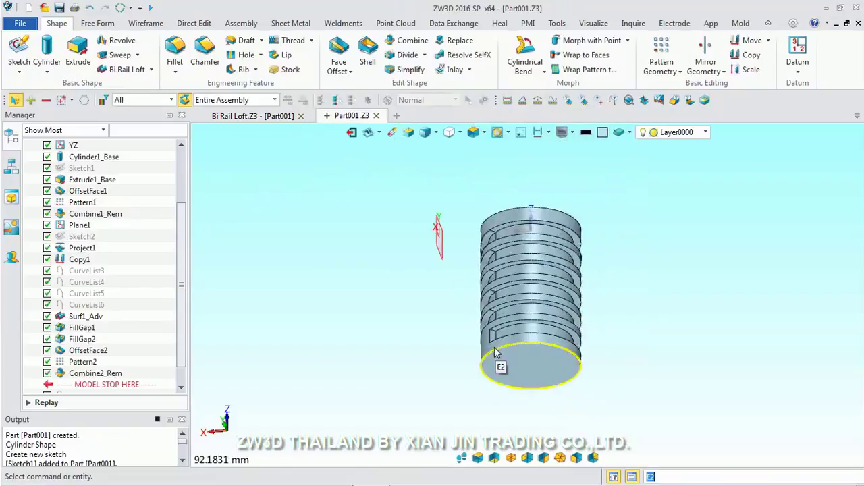
pyautogui.scroll(3, 491, 314)
pyautogui.moveTo(492, 314); pyautogui.dragTo(712, 186, button='middle')
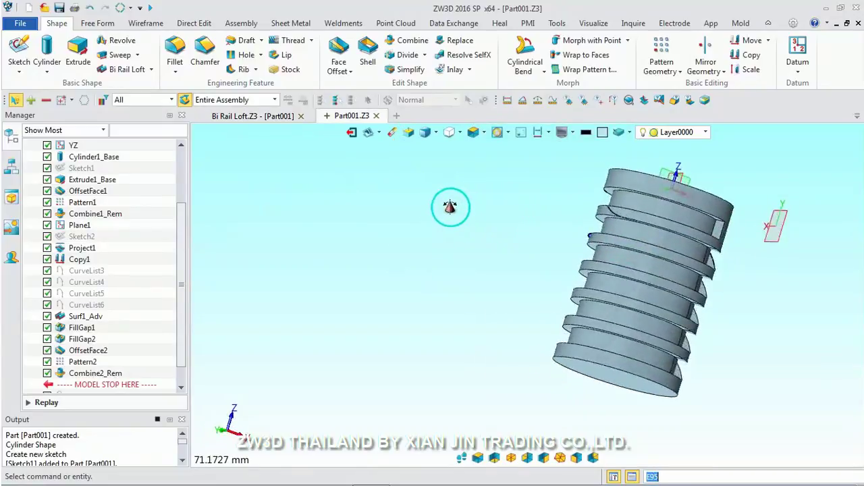
pyautogui.scroll(4, 711, 187)
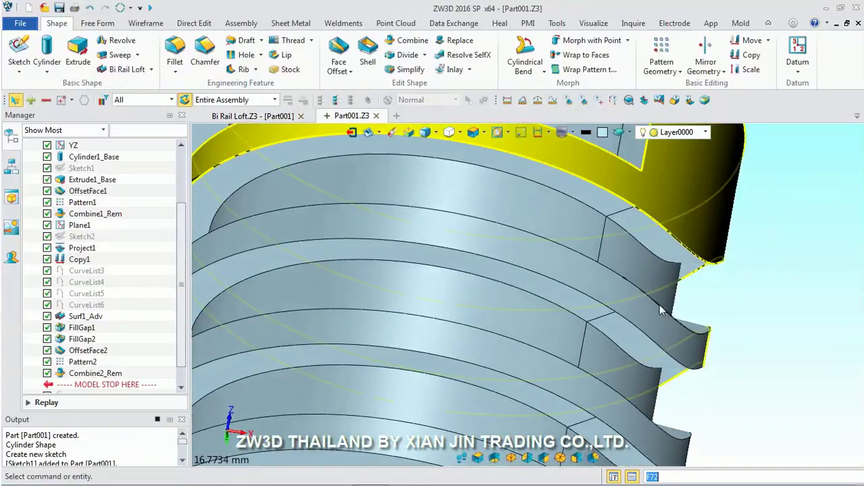
pyautogui.scroll(-3, 667, 231)
pyautogui.scroll(3, 667, 230)
pyautogui.rightClick(705, 177)
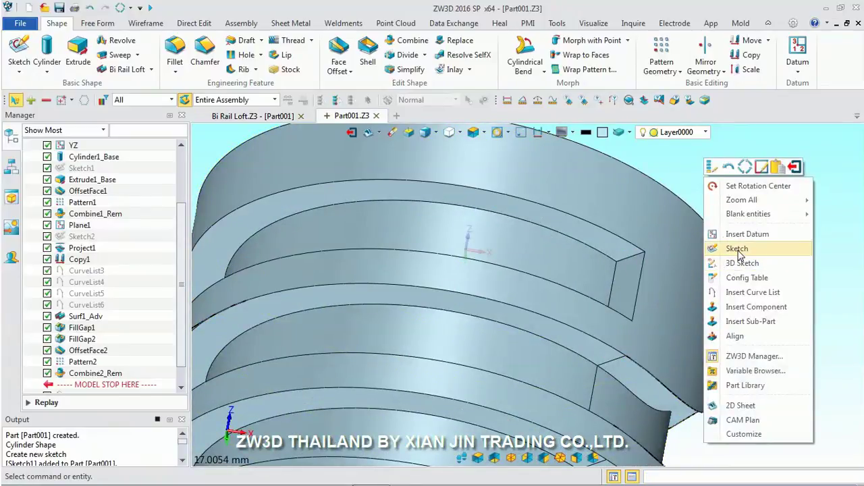
# Step: Start a new sketch on the cylinder's top face, oriented by the top edge
pyautogui.click(737, 249)
pyautogui.click(622, 254)
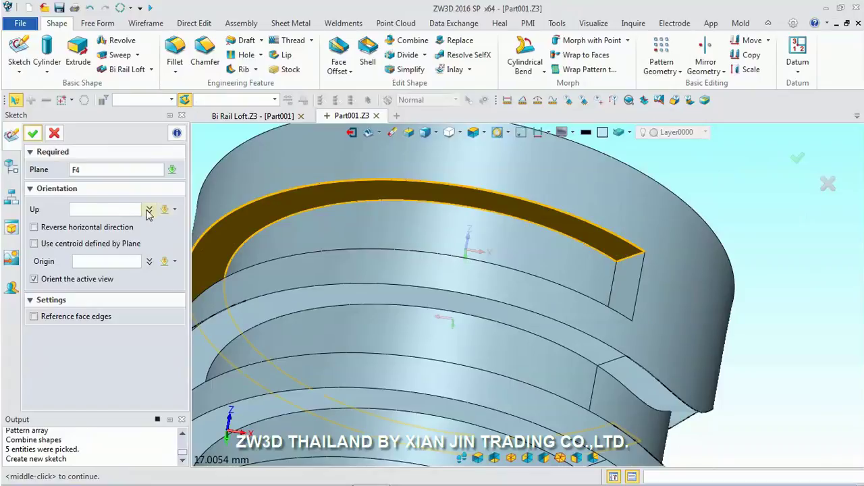
pyautogui.middleClick(324, 243)
pyautogui.click(631, 267)
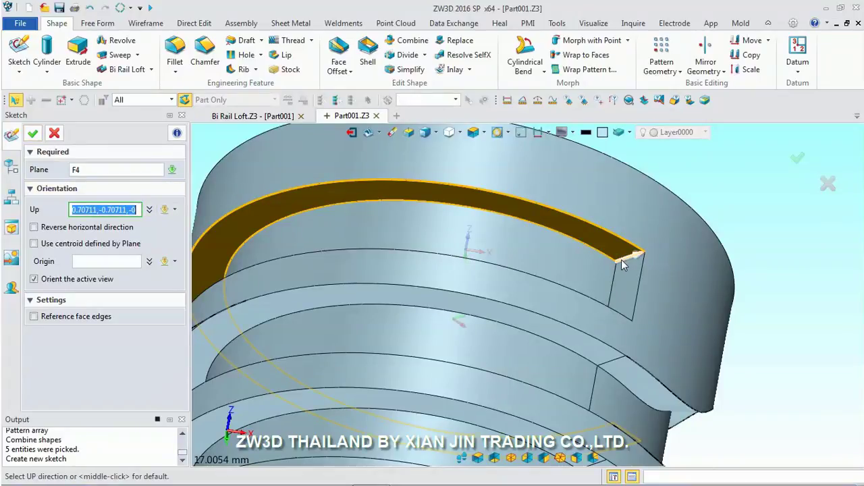
pyautogui.click(797, 158)
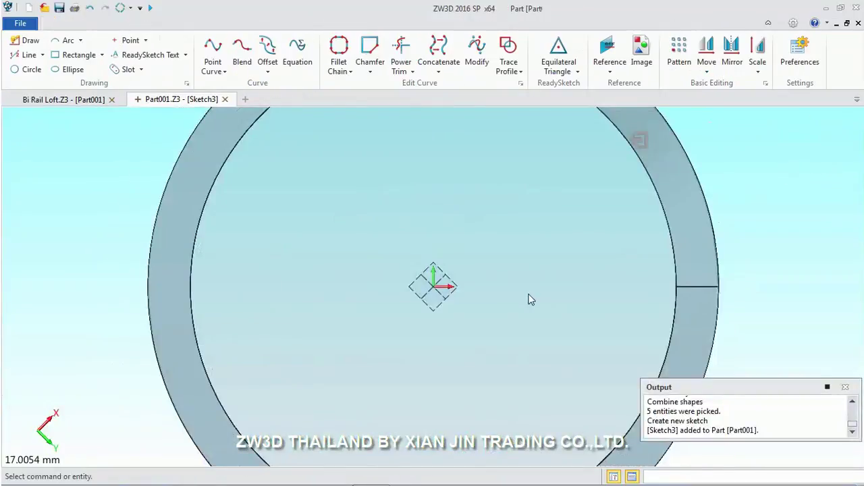
pyautogui.scroll(2, 446, 303)
pyautogui.scroll(3, 446, 303)
pyautogui.scroll(3, 447, 278)
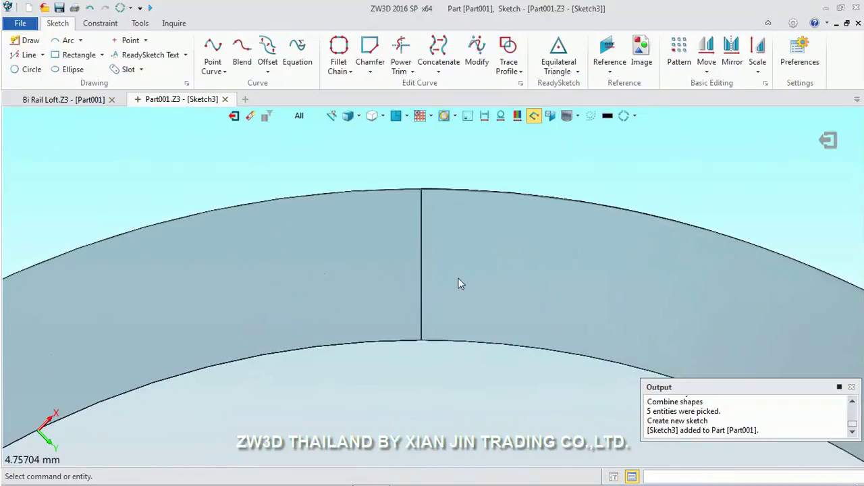
# Step: Draw an arc from the line's inner endpoint and set its radius to 4.00
pyautogui.click(65, 40)
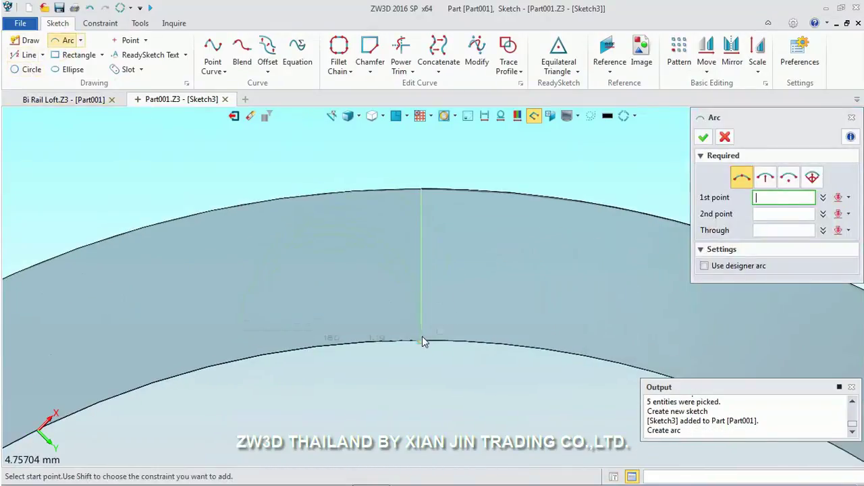
pyautogui.click(422, 339)
pyautogui.scroll(-3, 432, 331)
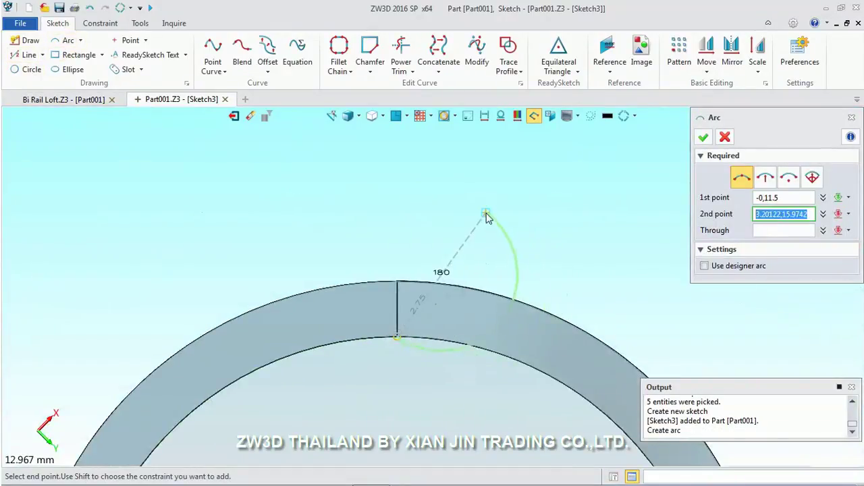
pyautogui.click(486, 213)
pyautogui.click(486, 266)
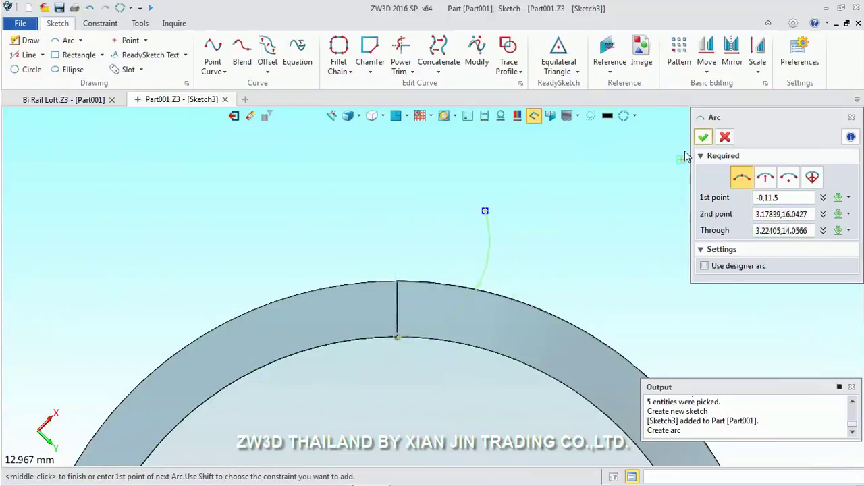
pyautogui.click(703, 137)
pyautogui.doubleClick(442, 273)
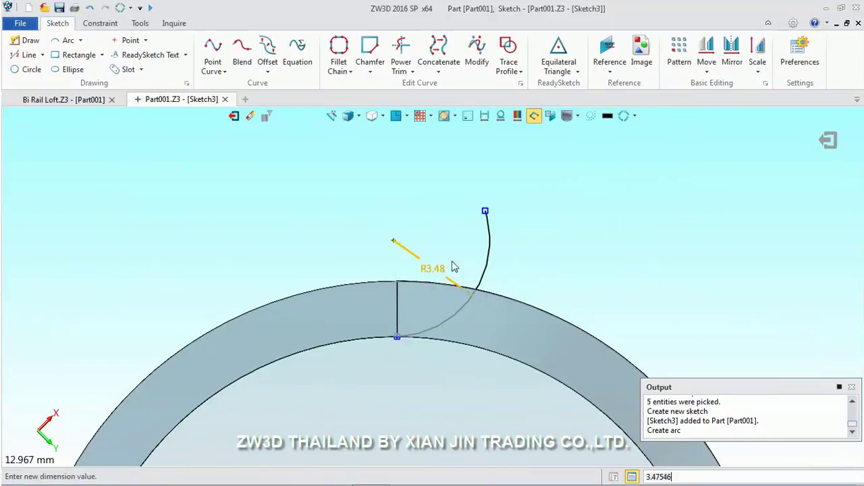
pyautogui.write('4')
pyautogui.press('Return')
# Step: Make the arc tangent to the ring's inner circle, reshape it, and exit the sketch
pyautogui.rightClick(640, 190)
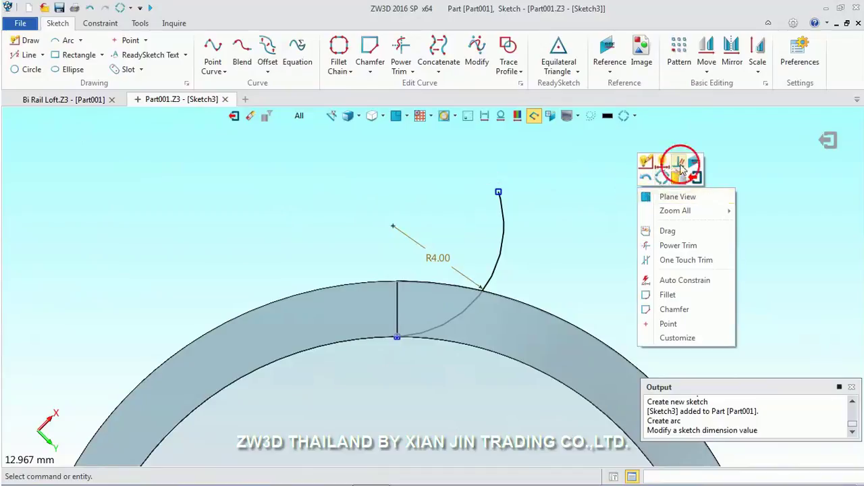
pyautogui.click(680, 167)
pyautogui.click(442, 332)
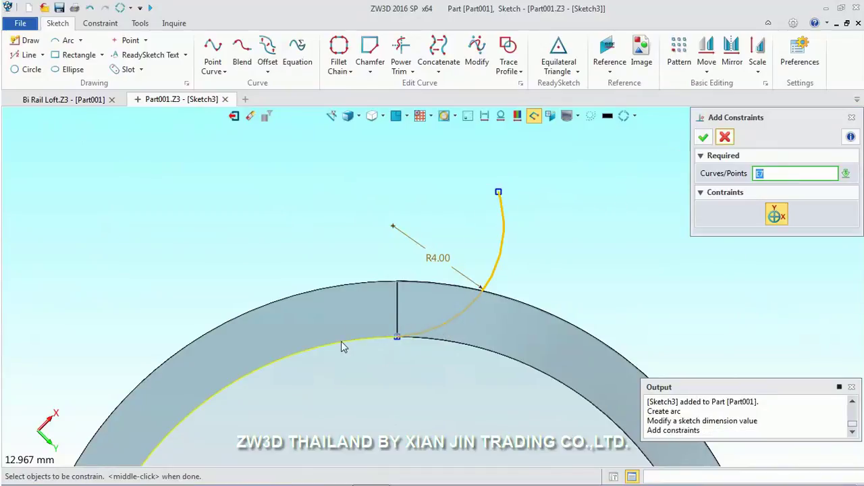
pyautogui.click(341, 341)
pyautogui.click(752, 214)
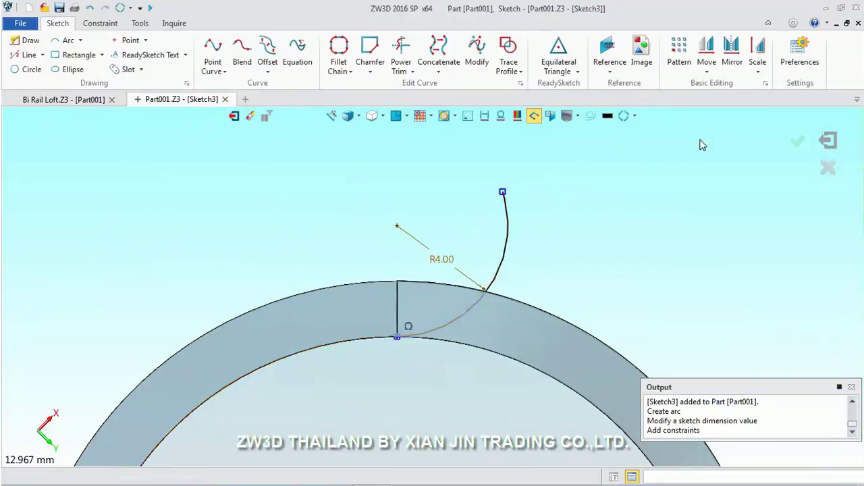
pyautogui.click(703, 139)
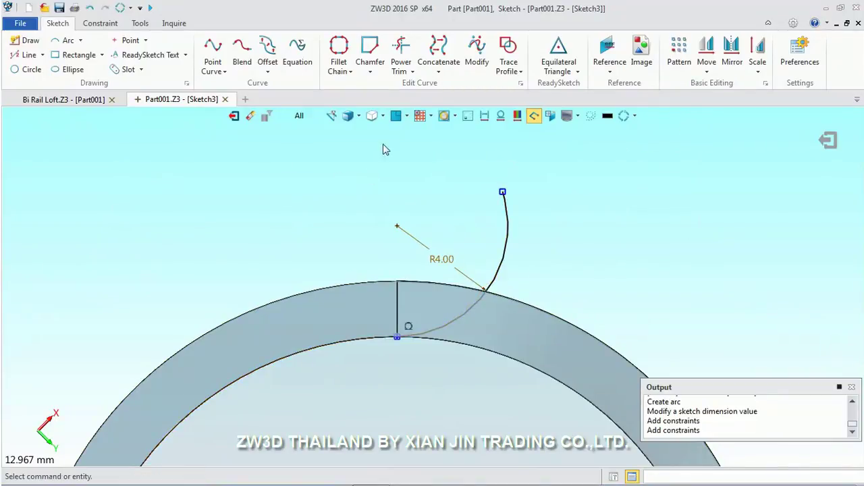
pyautogui.moveTo(503, 192); pyautogui.dragTo(503, 255)
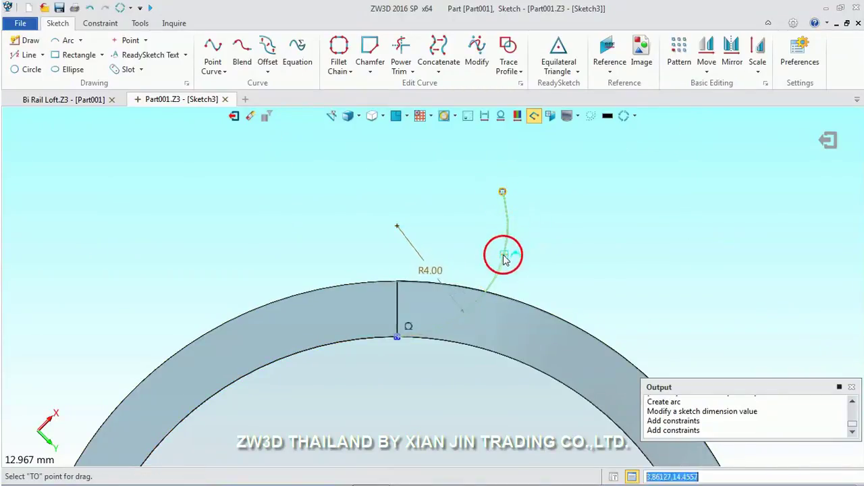
pyautogui.click(235, 117)
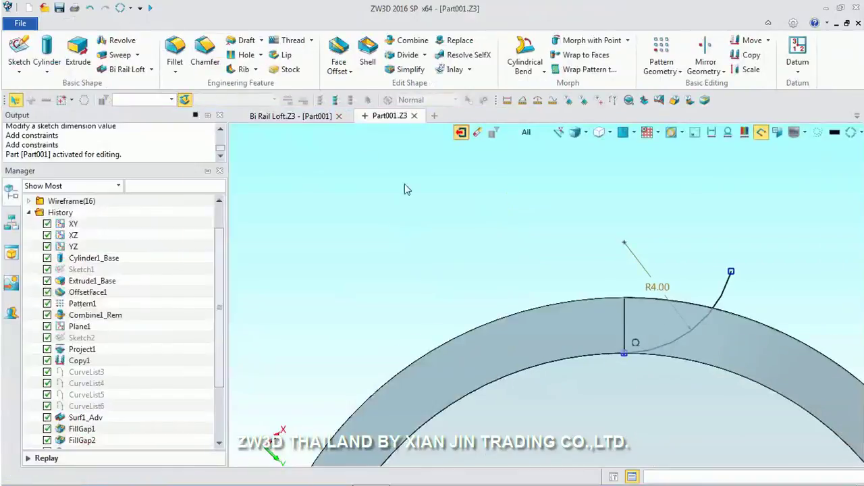
pyautogui.moveTo(662, 274)
pyautogui.mouseDown(button='middle')
pyautogui.moveTo(732, 233)
pyautogui.moveTo(504, 284)
pyautogui.mouseUp(button='middle')
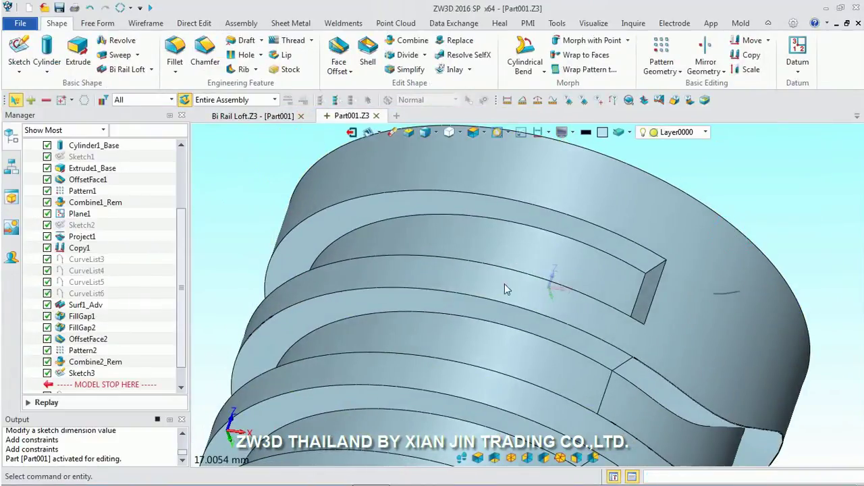
pyautogui.scroll(-2, 452, 291)
pyautogui.scroll(-2, 388, 240)
pyautogui.scroll(3, 580, 297)
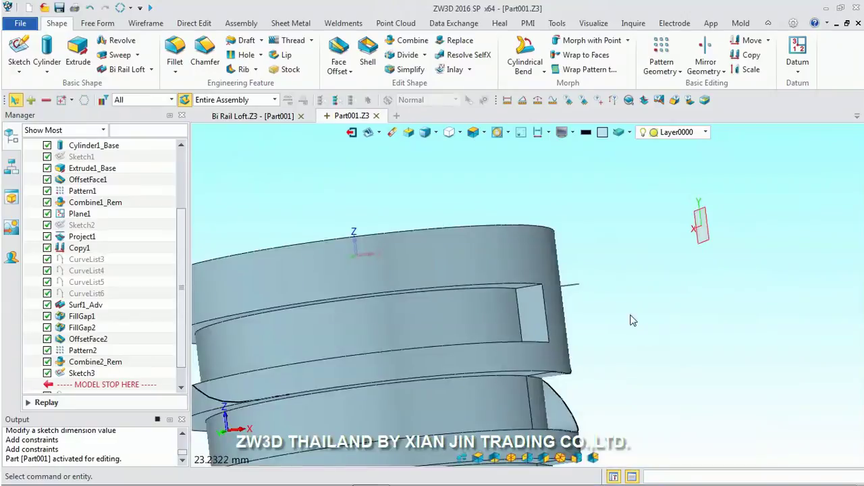
pyautogui.scroll(2, 608, 299)
pyautogui.scroll(1, 608, 299)
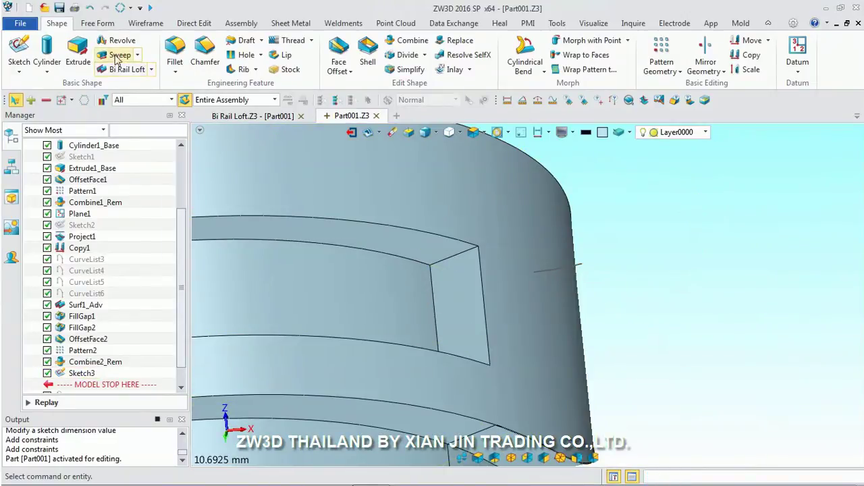
# Step: Start a sweep whose profile is an Insert Curve List of the four slot edges
pyautogui.click(119, 56)
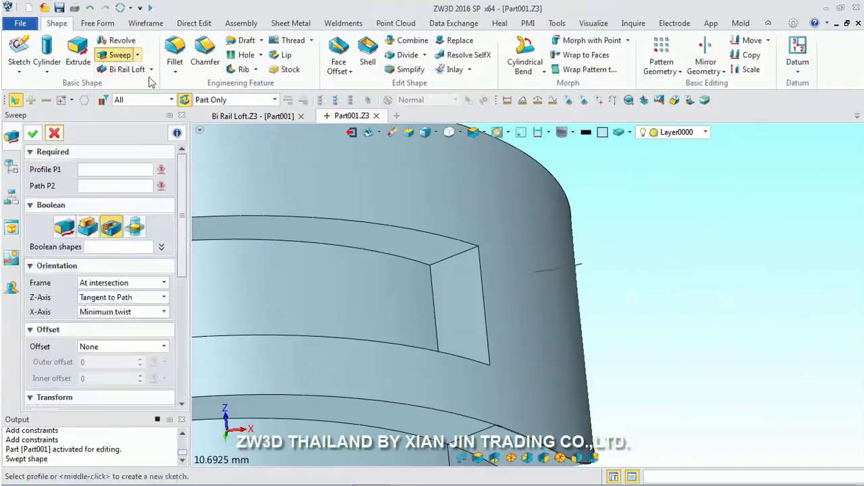
pyautogui.rightClick(638, 233)
pyautogui.click(664, 268)
pyautogui.click(439, 266)
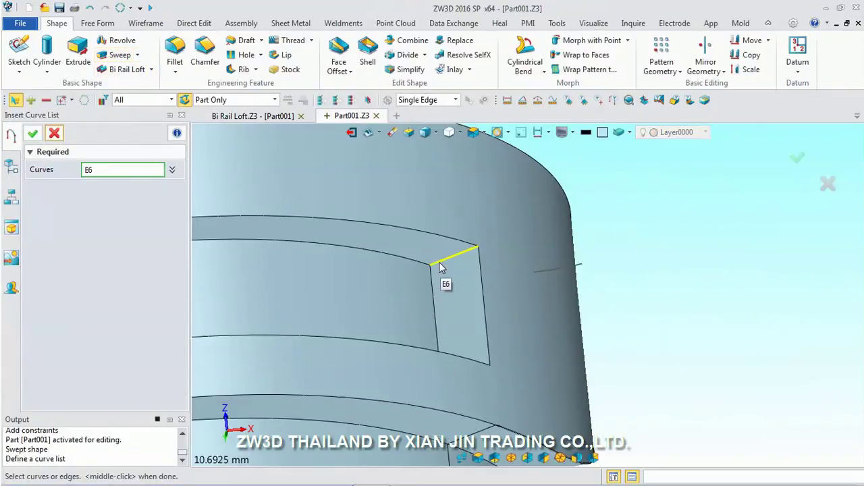
pyautogui.click(436, 284)
pyautogui.click(486, 295)
pyautogui.moveTo(461, 264); pyautogui.dragTo(464, 321, button='right')
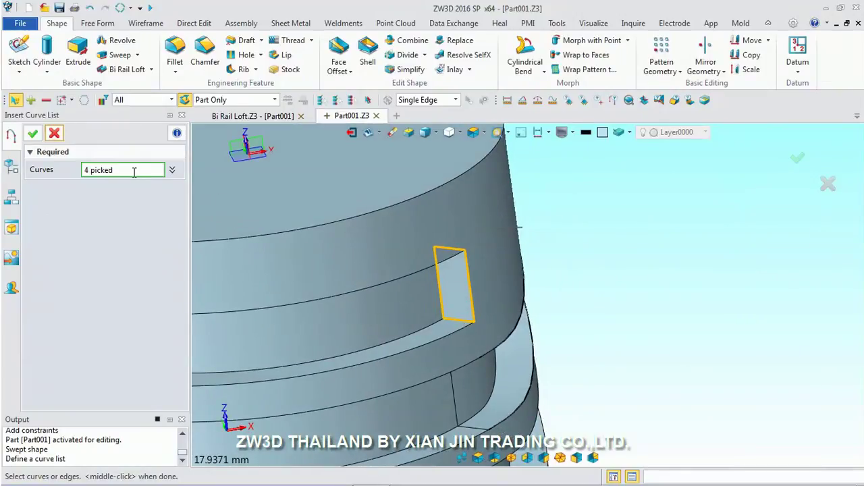
pyautogui.click(33, 133)
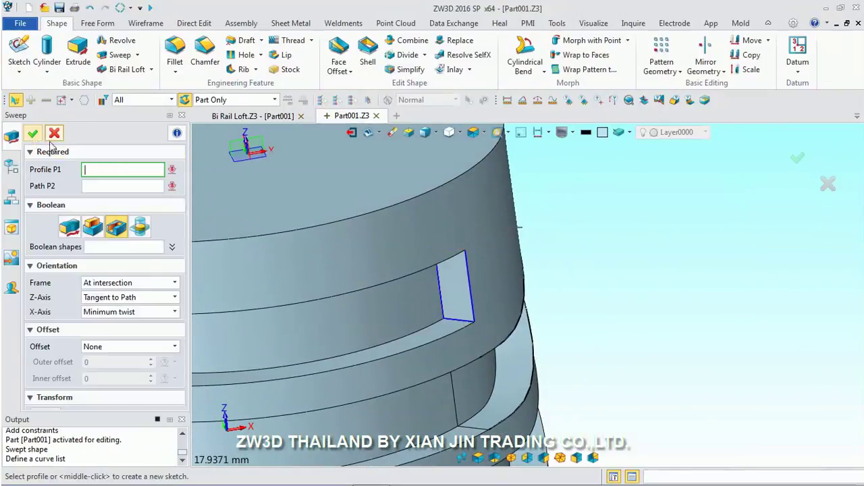
# Step: Sweep the slot profile along the Sketch3 curve as a Remove cut
pyautogui.click(479, 243)
pyautogui.moveTo(603, 223); pyautogui.dragTo(558, 247, button='right')
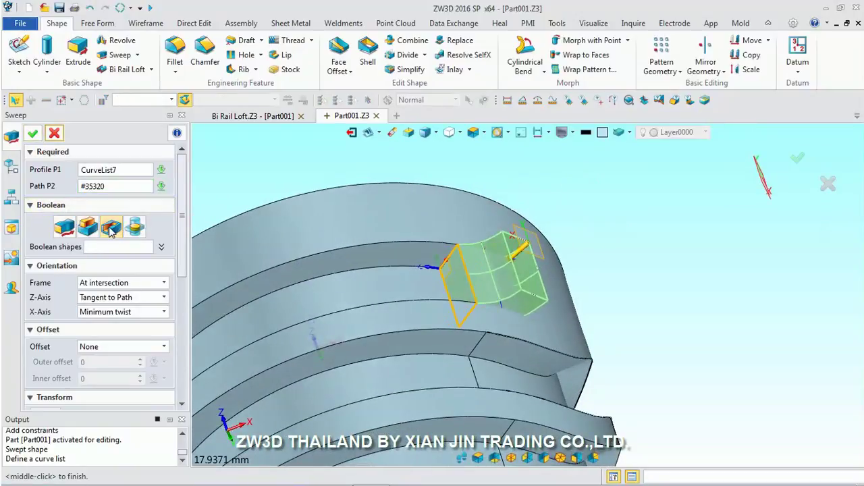
pyautogui.click(33, 133)
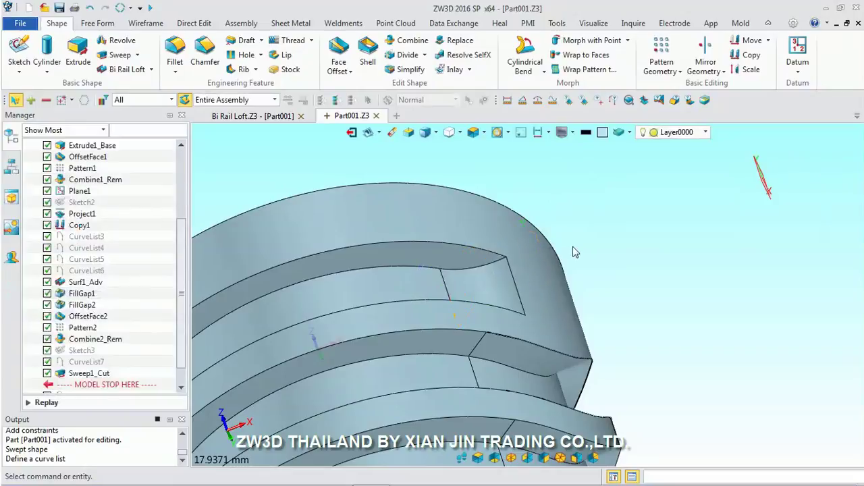
pyautogui.scroll(-5, 457, 257)
pyautogui.moveTo(457, 257)
pyautogui.mouseDown(button='right')
pyautogui.moveTo(456, 276)
pyautogui.moveTo(407, 287)
pyautogui.moveTo(353, 241)
pyautogui.mouseUp(button='right')
pyautogui.scroll(-5, 457, 276)
pyautogui.scroll(5, 407, 287)
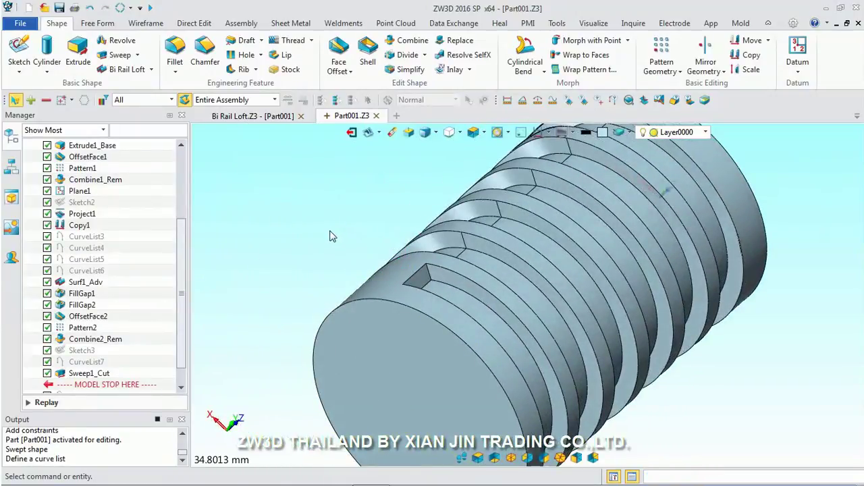
pyautogui.rightClick(338, 233)
pyautogui.click(361, 72)
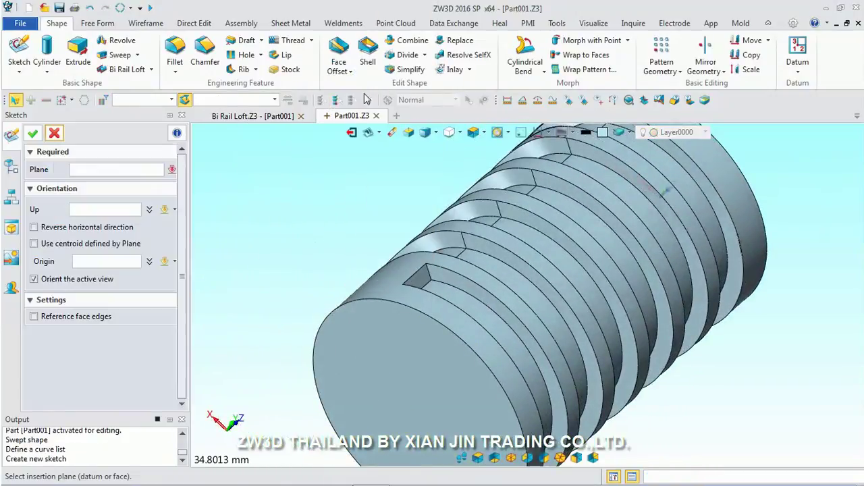
# Step: Place a new sketch on ring face F34 with its up direction set
pyautogui.click(447, 285)
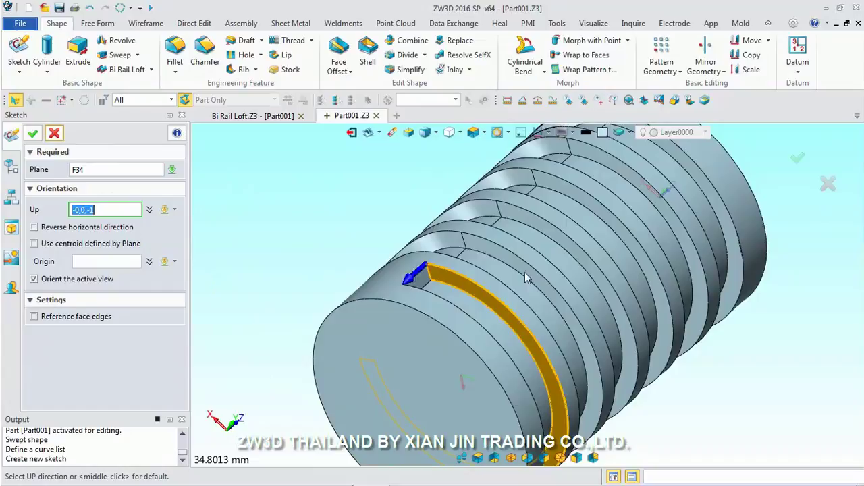
pyautogui.click(427, 266)
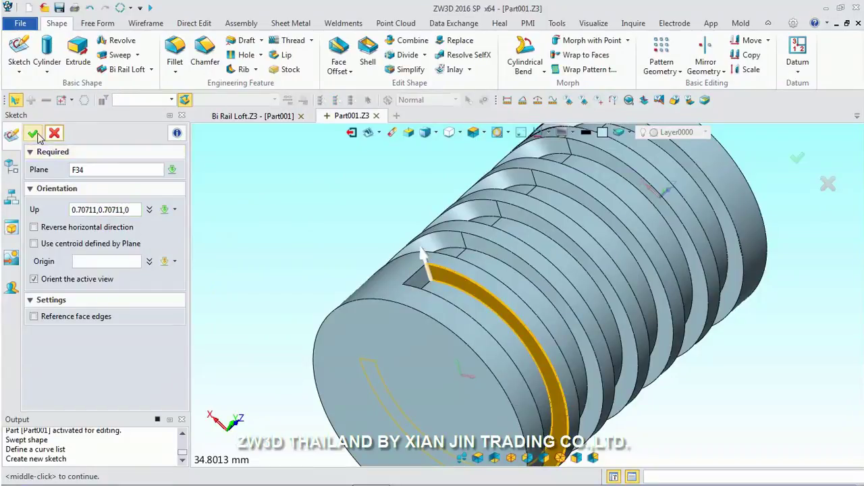
pyautogui.click(33, 133)
pyautogui.scroll(2, 442, 144)
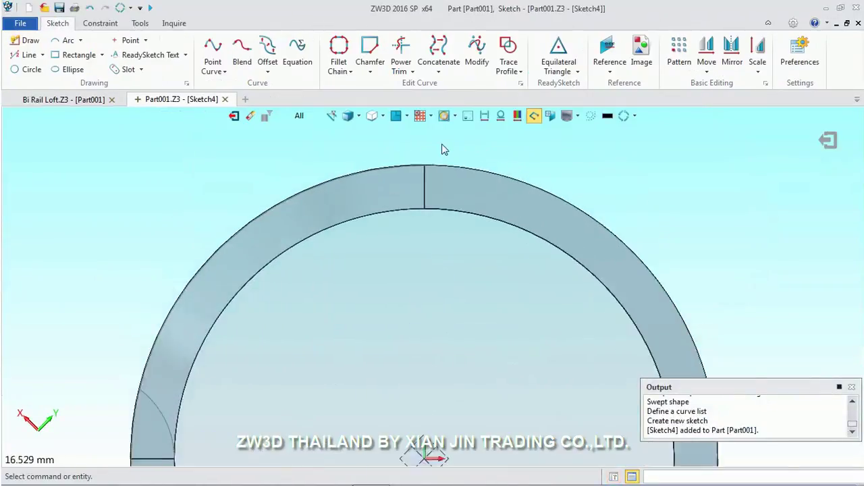
pyautogui.scroll(3, 442, 144)
# Step: Draw an arc from the divider line's lower end and set its radius to 4.00
pyautogui.click(68, 40)
pyautogui.click(397, 309)
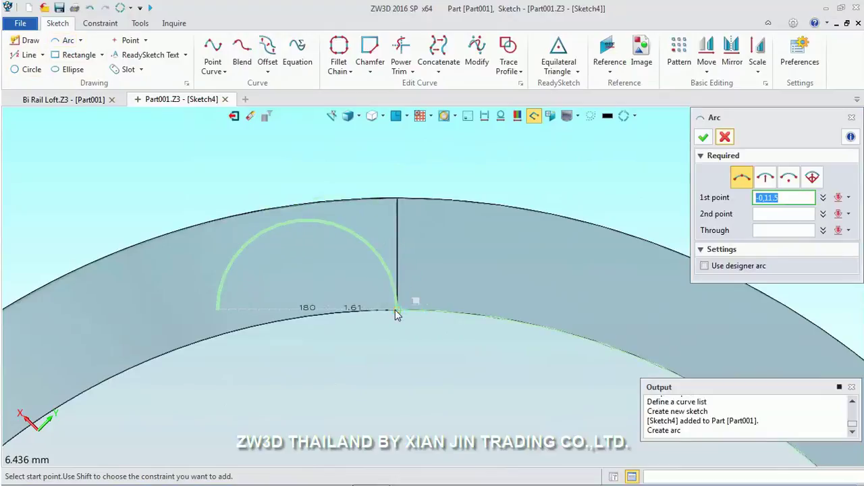
pyautogui.click(225, 157)
pyautogui.click(239, 223)
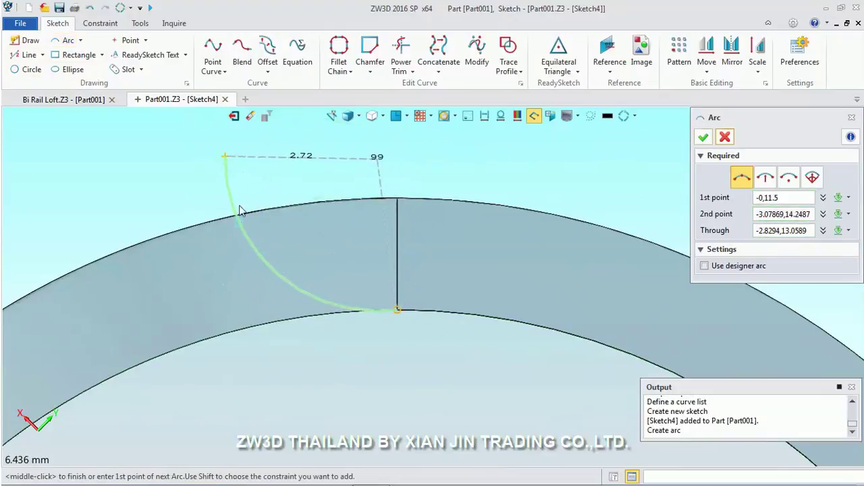
pyautogui.middleClick(164, 200)
pyautogui.doubleClick(336, 218)
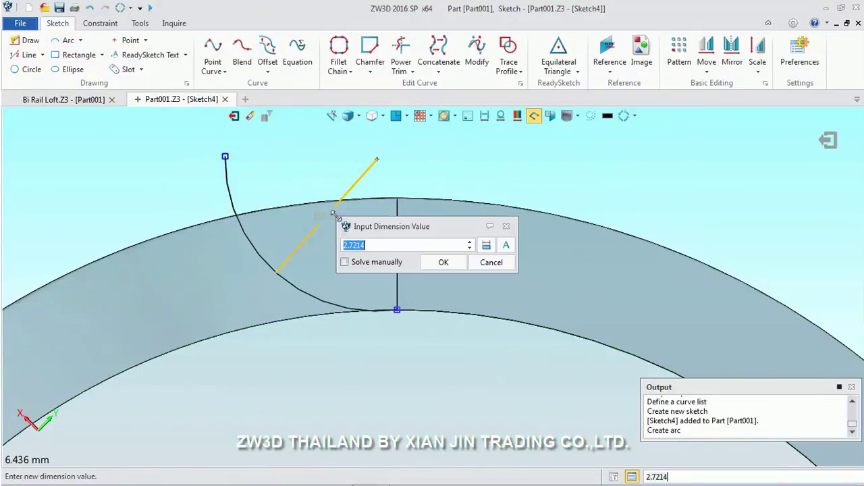
pyautogui.write('4')
pyautogui.press('Return')
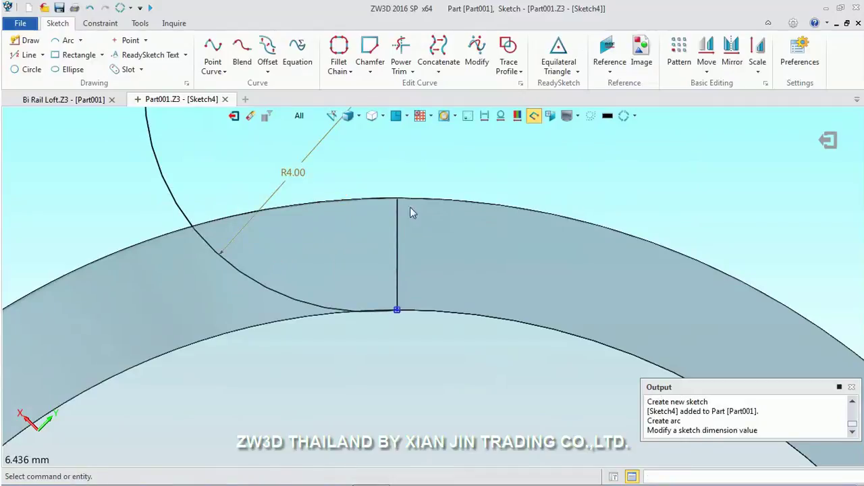
# Step: Constrain the arc tangent to the ring's inner circle, reshape it, and exit the sketch
pyautogui.rightClick(444, 170)
pyautogui.click(482, 159)
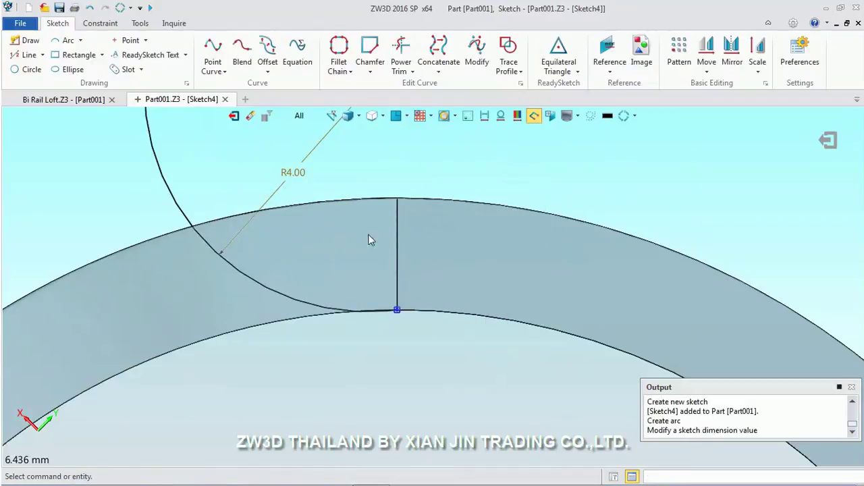
pyautogui.click(269, 287)
pyautogui.click(473, 313)
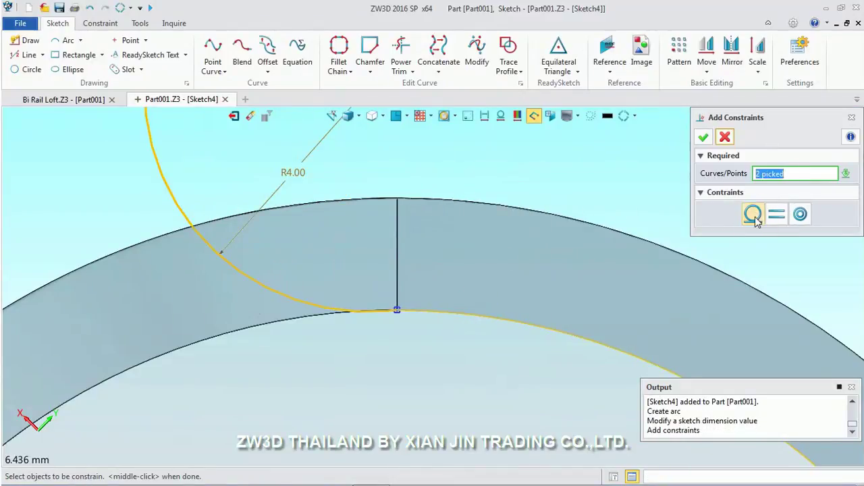
pyautogui.click(704, 139)
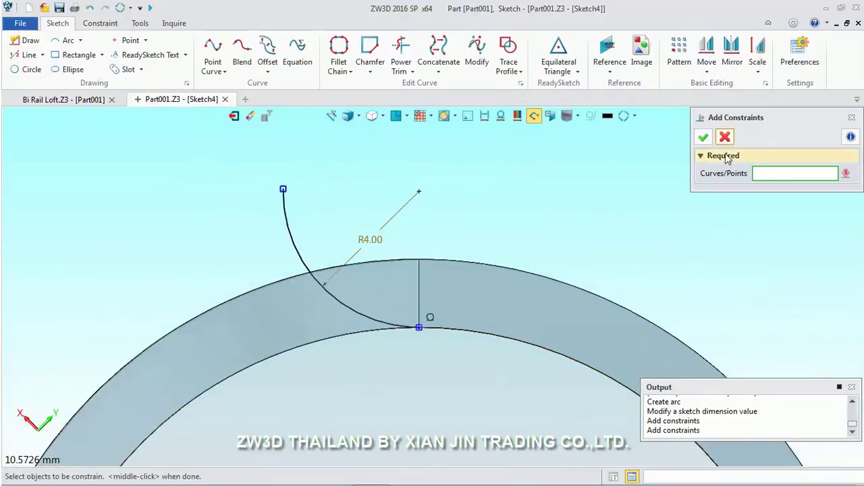
pyautogui.moveTo(289, 232); pyautogui.dragTo(300, 253)
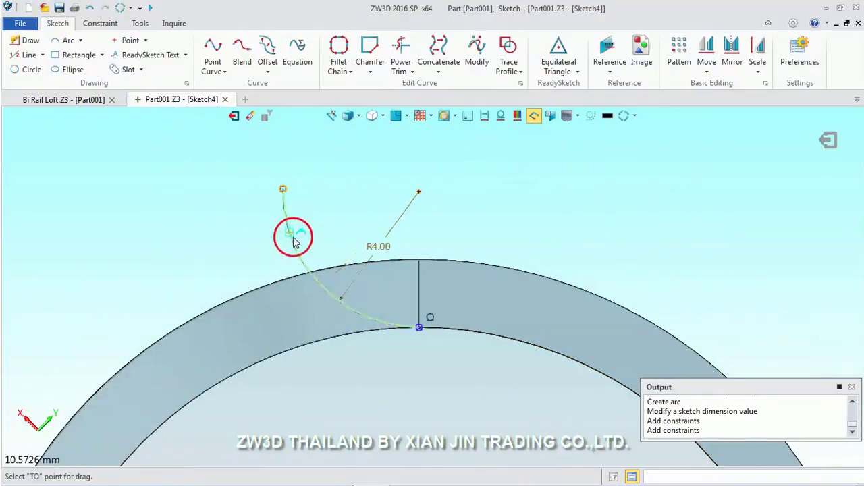
pyautogui.click(297, 249)
pyautogui.click(234, 116)
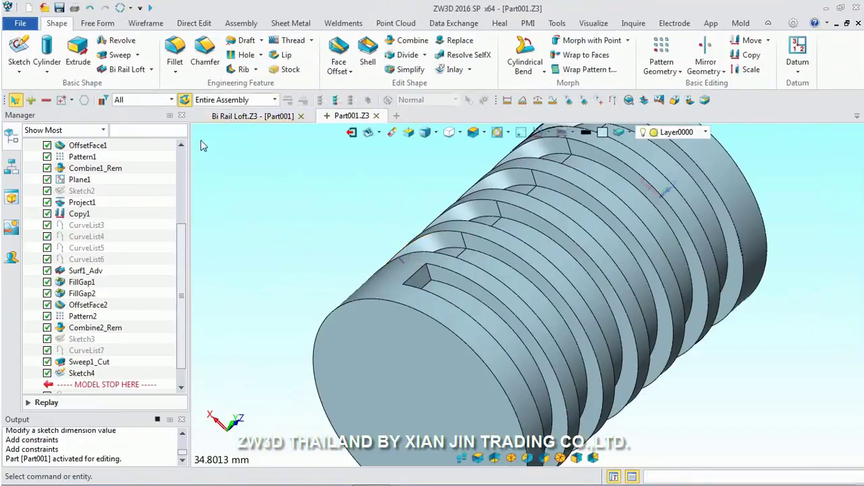
pyautogui.click(119, 55)
# Step: Build the sweep profile from the four slot edges via Insert Curve List
pyautogui.scroll(3, 351, 207)
pyautogui.rightClick(351, 206)
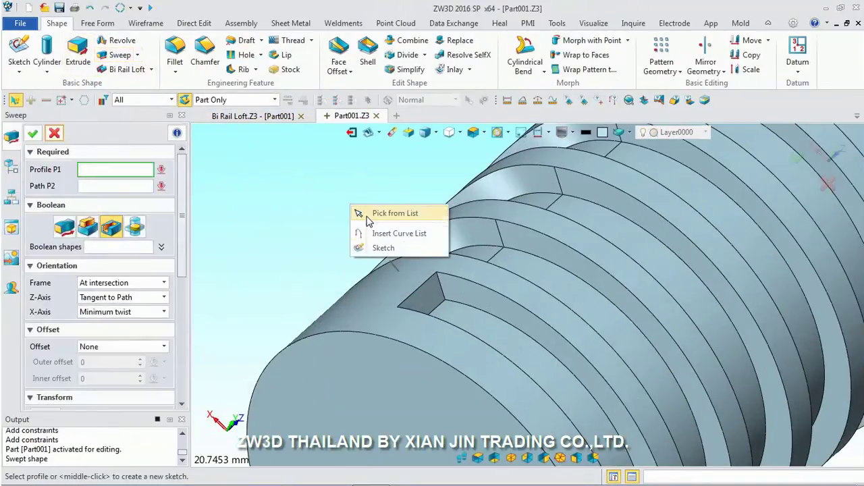
pyautogui.click(397, 232)
pyautogui.click(441, 289)
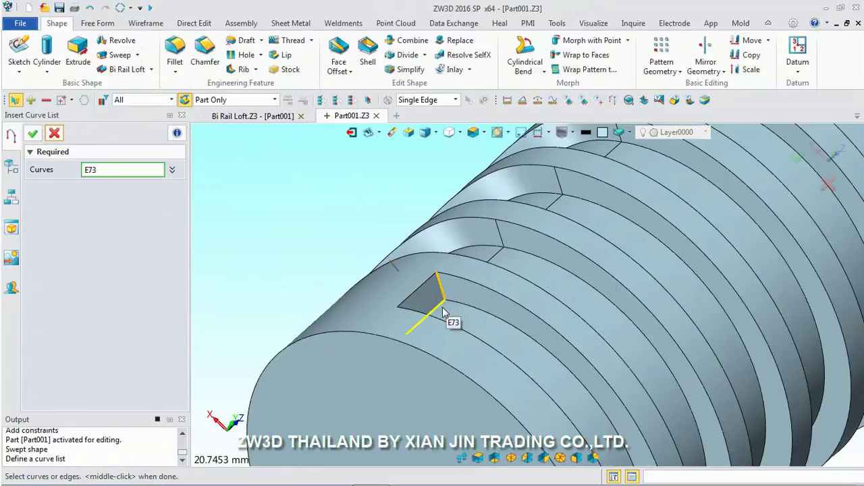
pyautogui.click(420, 292)
pyautogui.moveTo(421, 291); pyautogui.dragTo(391, 260, button='right')
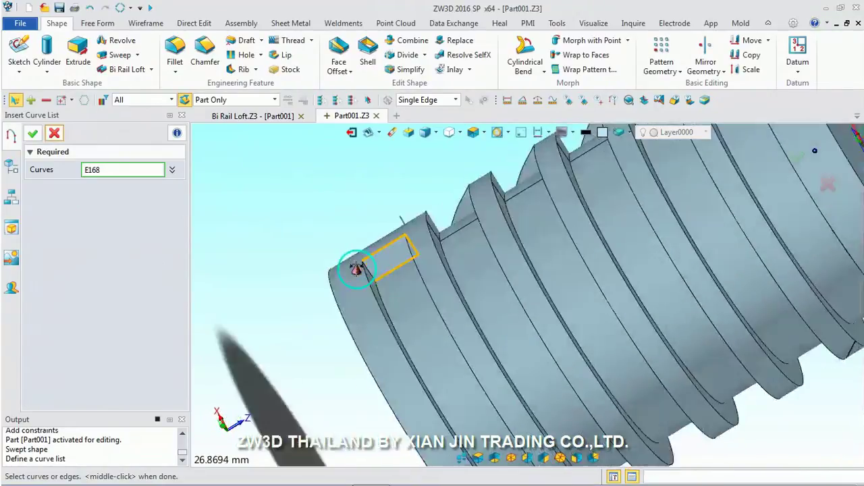
pyautogui.click(39, 138)
# Step: Sweep it along path #161 with Boolean Remove to cut the second slot
pyautogui.click(424, 195)
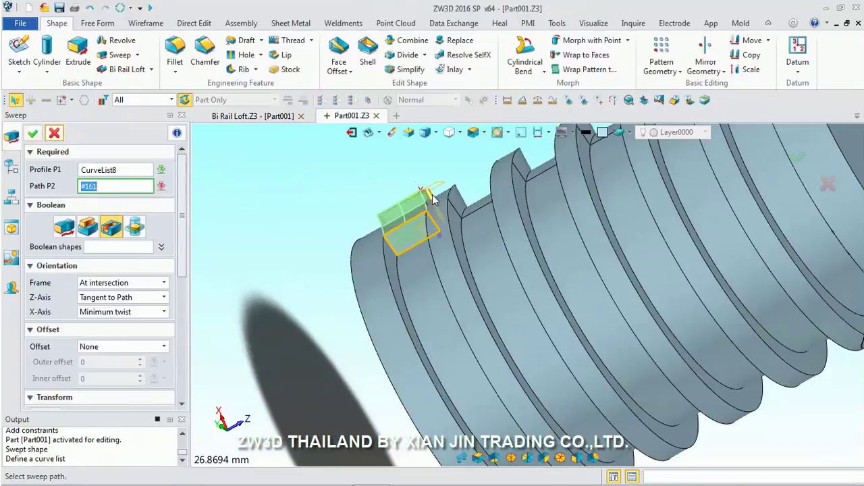
pyautogui.click(111, 229)
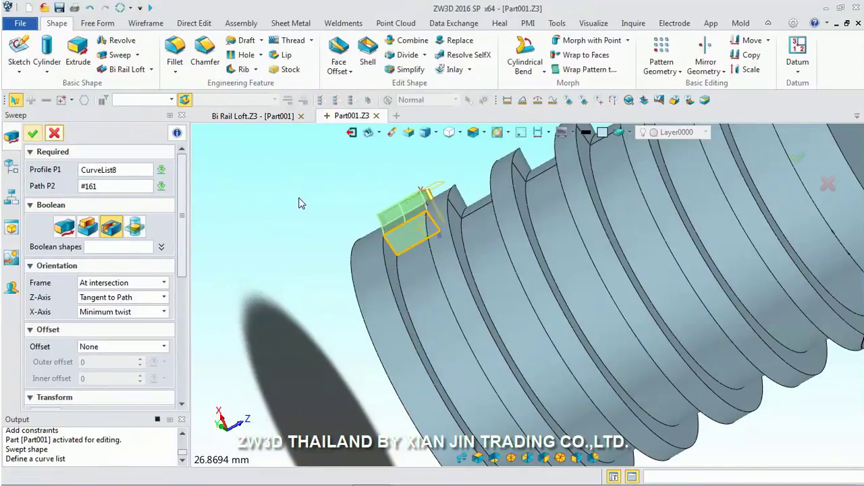
pyautogui.middleClick(302, 204)
pyautogui.moveTo(393, 195); pyautogui.dragTo(493, 259, button='middle')
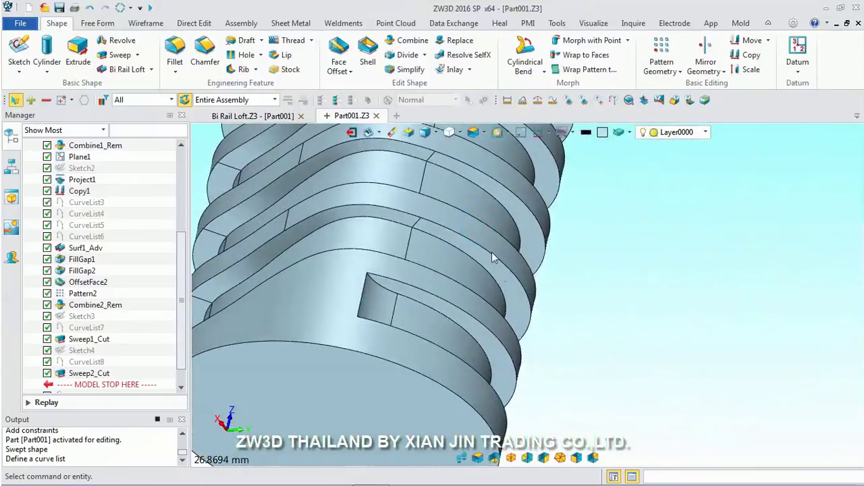
pyautogui.scroll(-3, 493, 258)
pyautogui.moveTo(567, 297); pyautogui.dragTo(610, 280, button='middle')
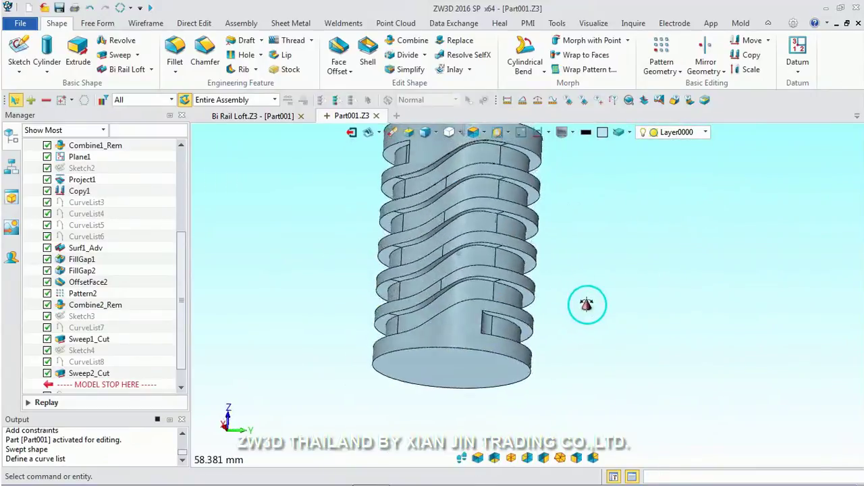
pyautogui.rightClick(611, 272)
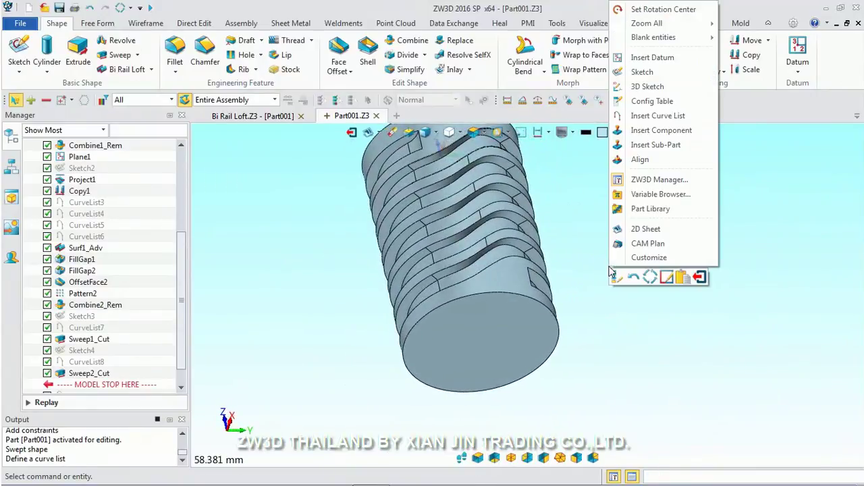
# Step: Start Sketch5 on the sleeve's end face
pyautogui.click(641, 71)
pyautogui.click(492, 326)
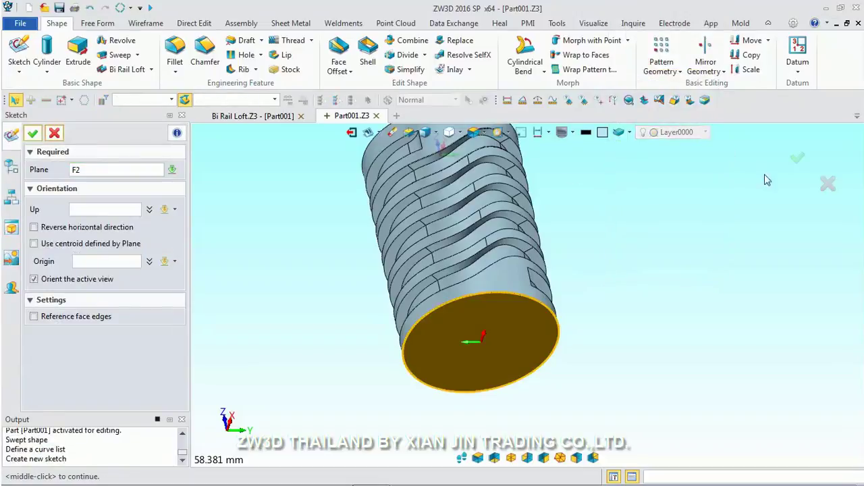
pyautogui.click(799, 157)
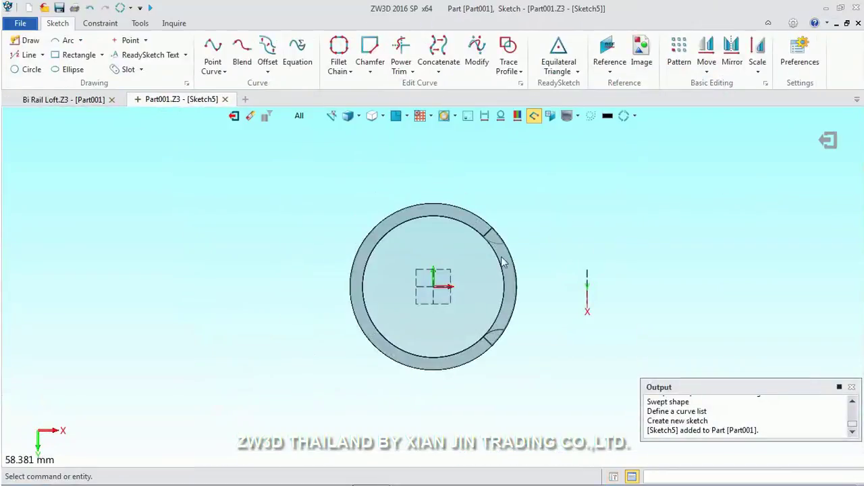
pyautogui.scroll(2, 508, 392)
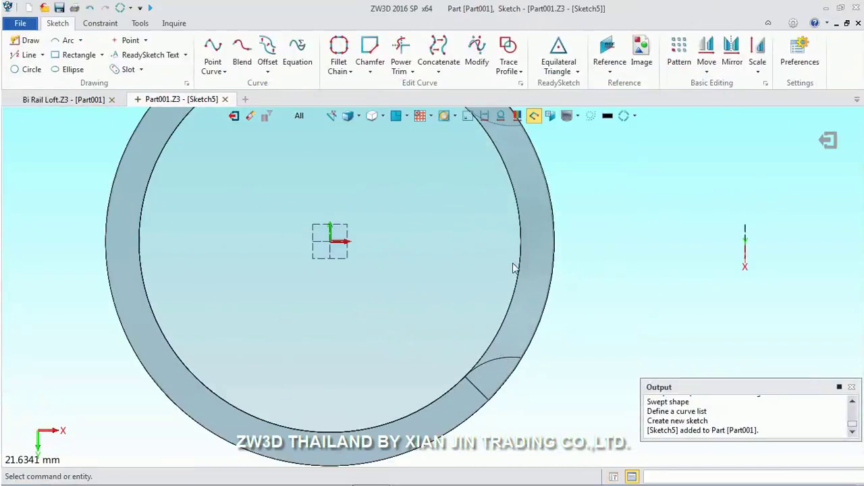
pyautogui.scroll(-2, 555, 312)
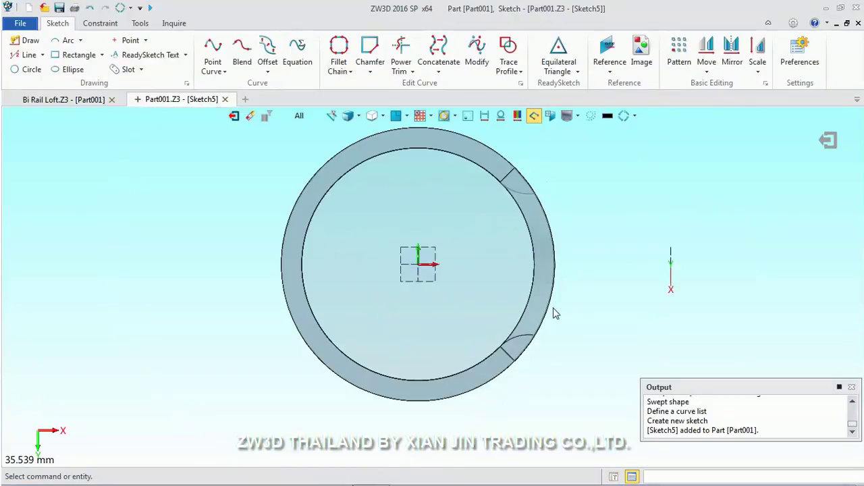
# Step: Draw a circle centred on the origin with diameter 20 and exit the sketch
pyautogui.click(31, 69)
pyautogui.click(418, 263)
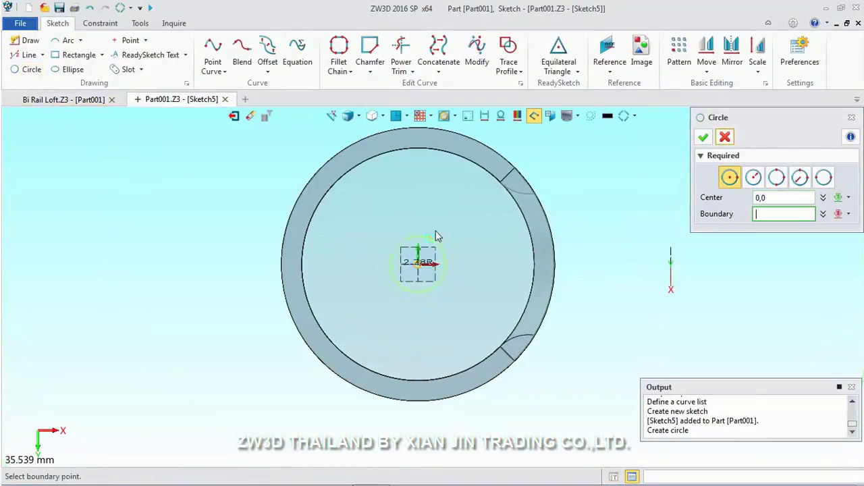
pyautogui.click(478, 191)
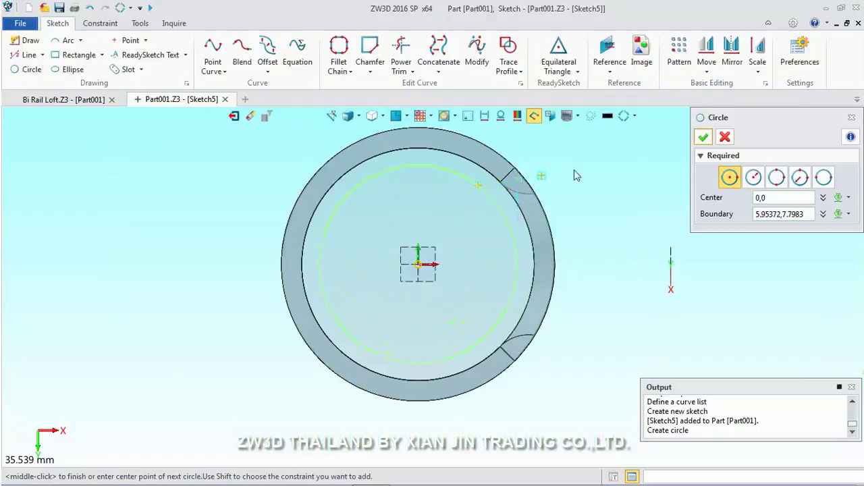
pyautogui.click(703, 137)
pyautogui.doubleClick(451, 241)
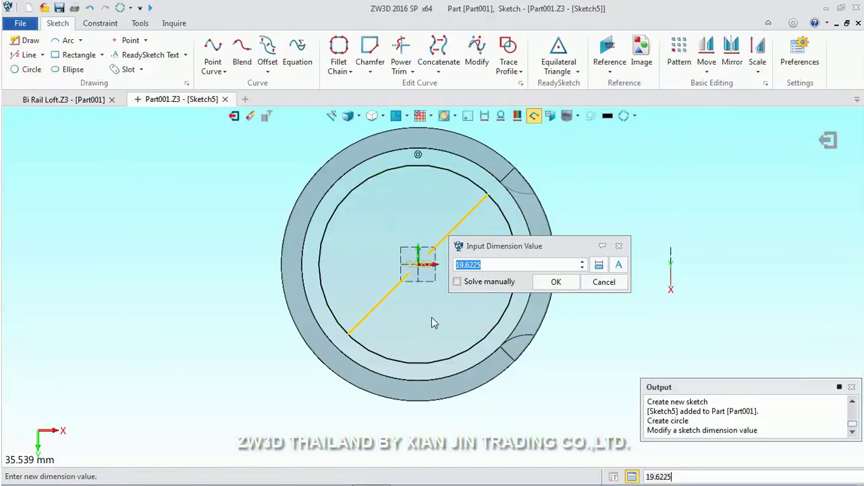
pyautogui.write('20')
pyautogui.press('Return')
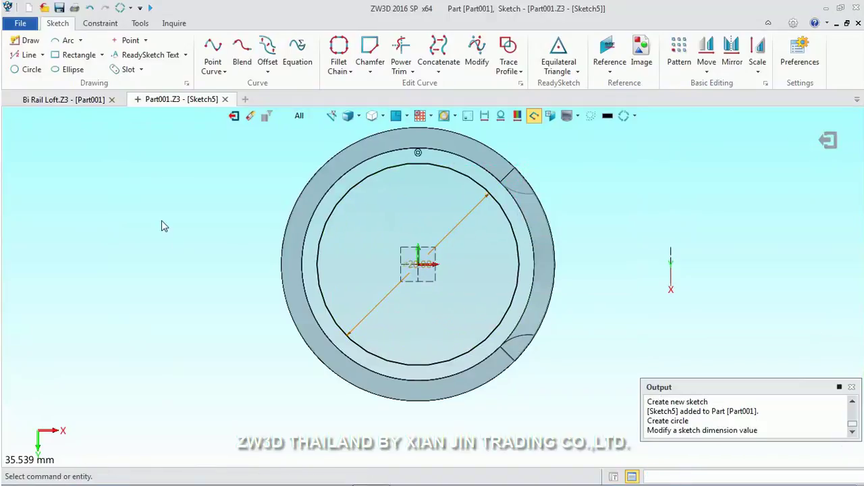
pyautogui.click(234, 116)
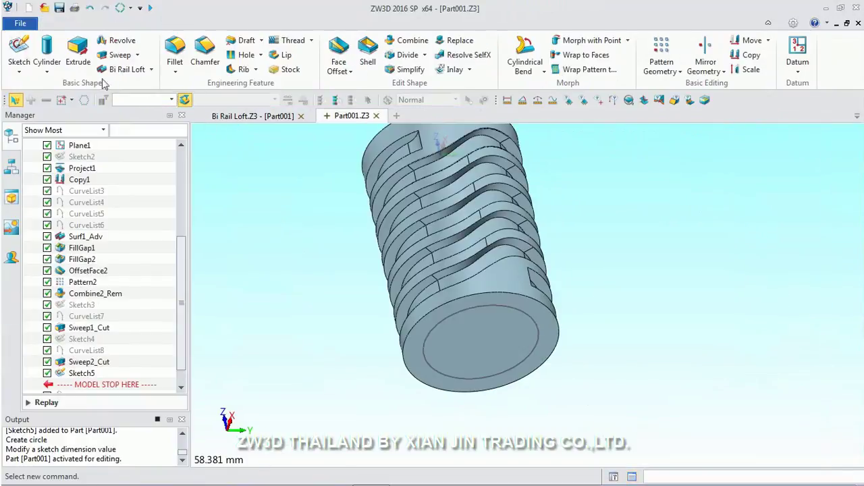
pyautogui.click(78, 53)
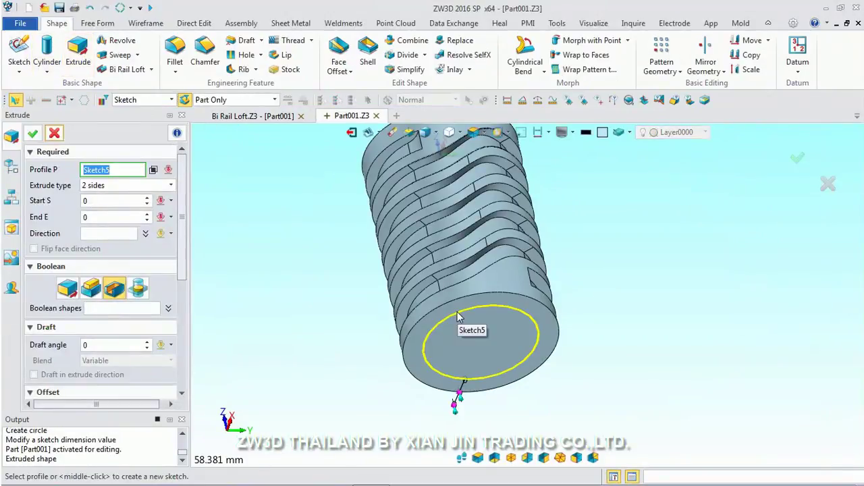
# Step: Extrude Sketch5 one-sided with start -9.2, adjusting the end distance to -67
pyautogui.click(467, 335)
pyautogui.press('Return')
pyautogui.scroll(-3, 468, 334)
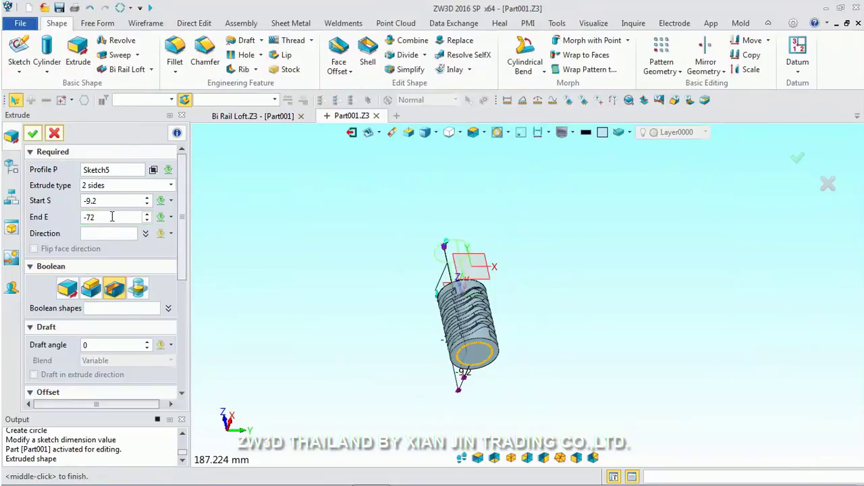
pyautogui.click(459, 387)
pyautogui.click(458, 389)
pyautogui.write('15')
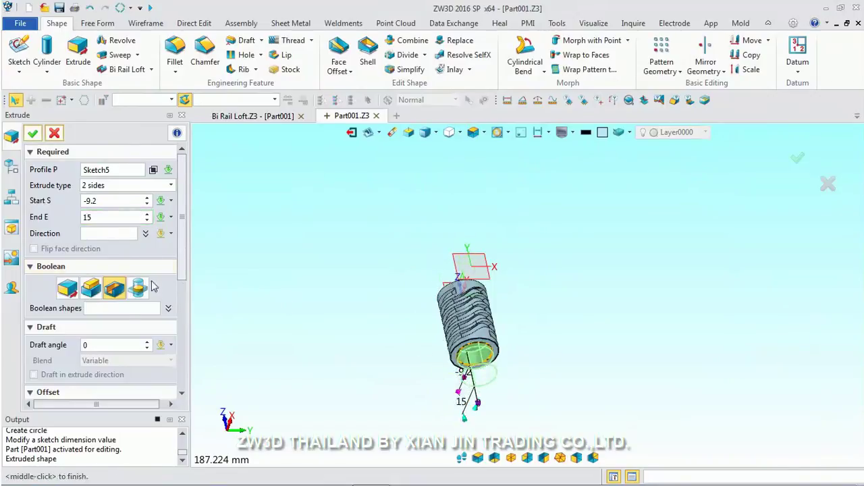
pyautogui.click(108, 217)
pyautogui.write('-121')
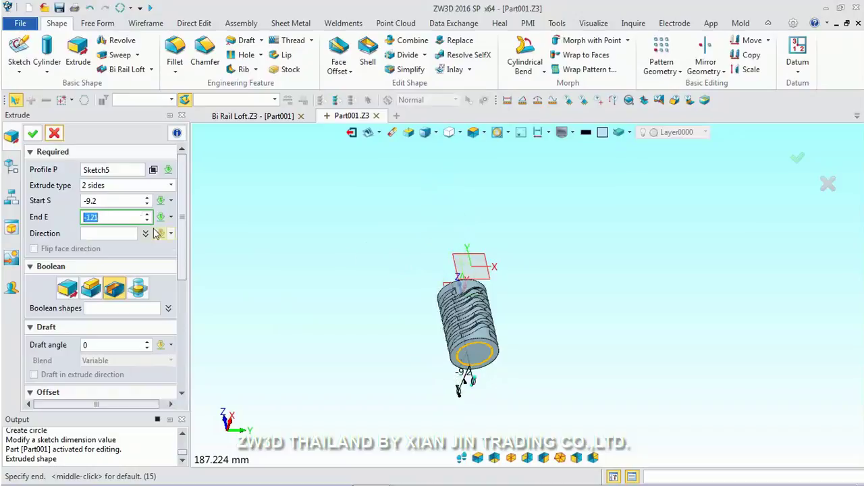
pyautogui.click(122, 188)
pyautogui.click(115, 200)
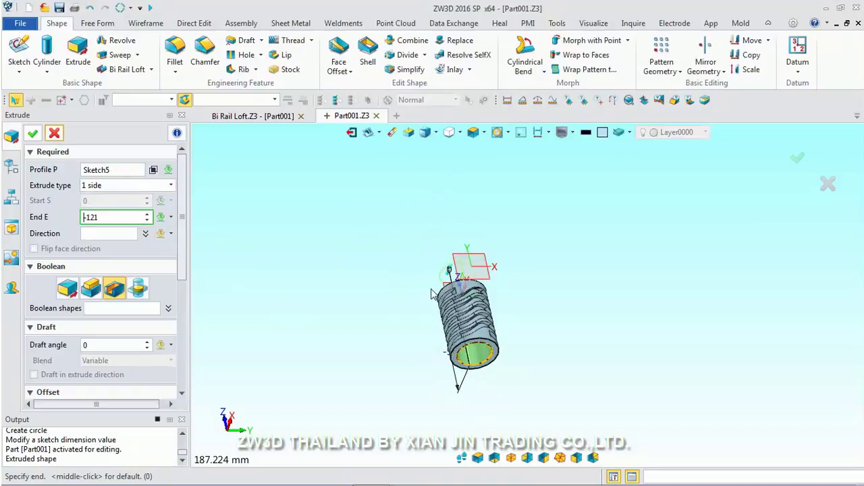
pyautogui.press('Return')
pyautogui.scroll(3, 509, 247)
pyautogui.moveTo(509, 247)
pyautogui.mouseDown(button='middle')
pyautogui.moveTo(624, 259)
pyautogui.moveTo(646, 251)
pyautogui.mouseUp(button='middle')
pyautogui.scroll(2, 459, 385)
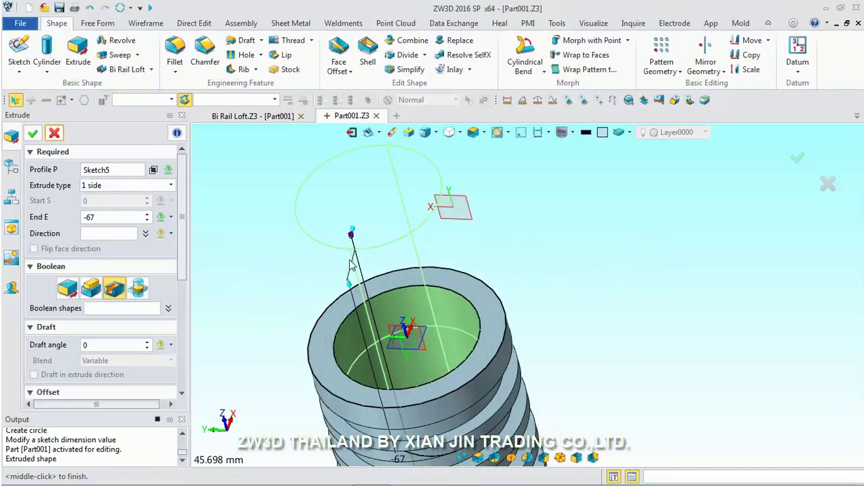
# Step: End the cut at a picked point on the sleeve's top edge and finish the extrusion
pyautogui.moveTo(357, 304); pyautogui.dragTo(365, 342)
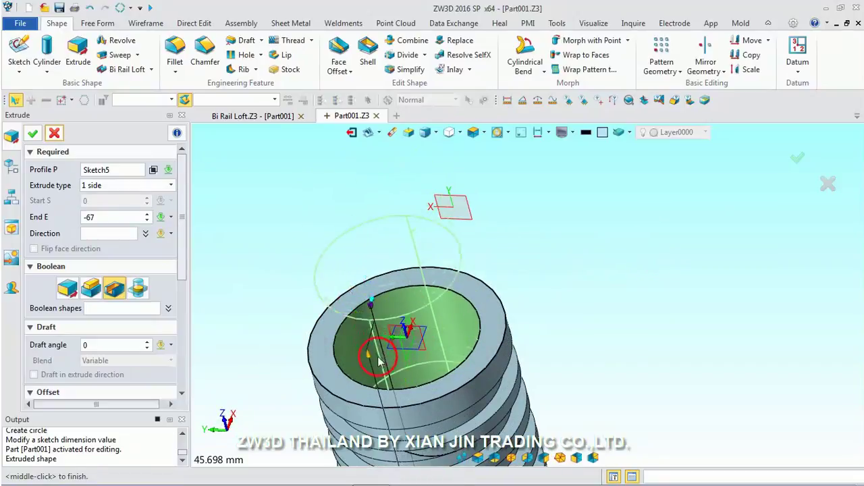
pyautogui.click(159, 221)
pyautogui.click(169, 285)
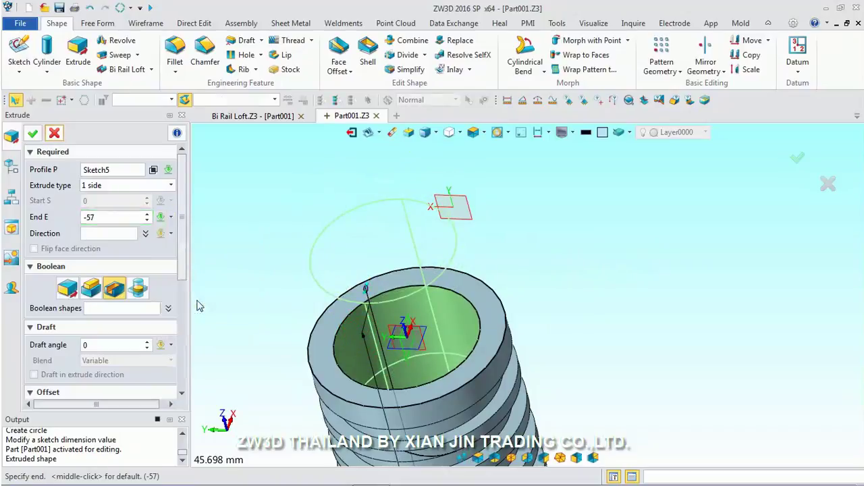
pyautogui.click(391, 287)
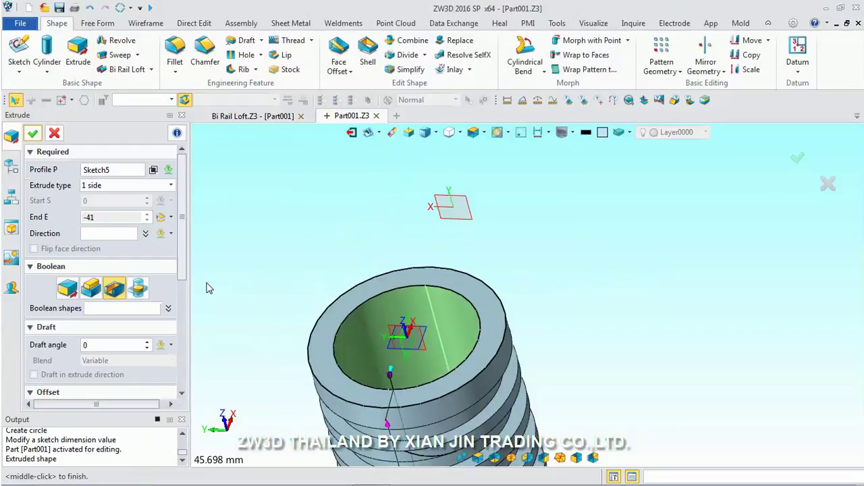
pyautogui.middleClick(52, 153)
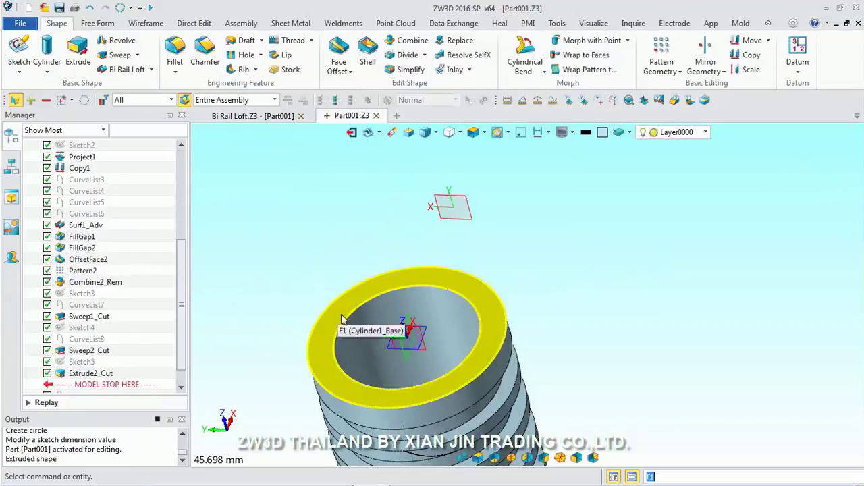
# Step: Zoom out and look around the bored hole, then show the whole sleeve in Isometric view
pyautogui.scroll(-2, 470, 301)
pyautogui.moveTo(470, 300); pyautogui.dragTo(497, 286, button='middle')
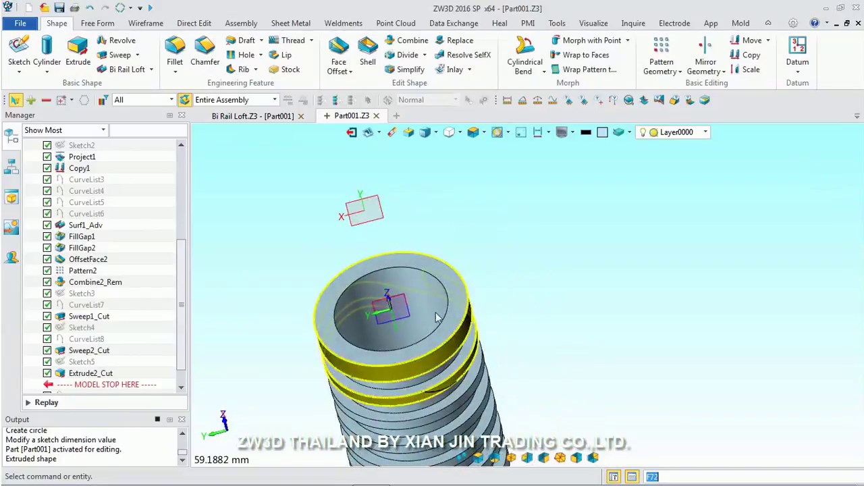
pyautogui.moveTo(497, 287); pyautogui.dragTo(334, 266, button='middle')
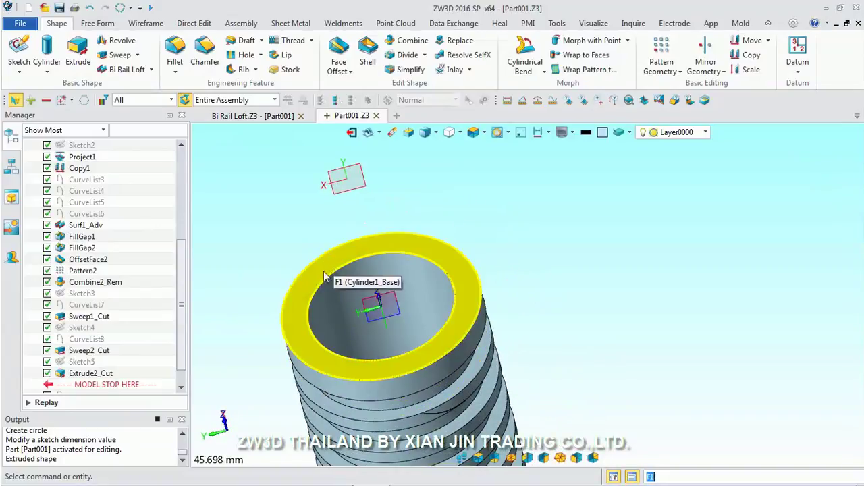
pyautogui.scroll(-2, 326, 273)
pyautogui.scroll(-1, 442, 303)
pyautogui.moveTo(442, 303); pyautogui.dragTo(359, 225, button='middle')
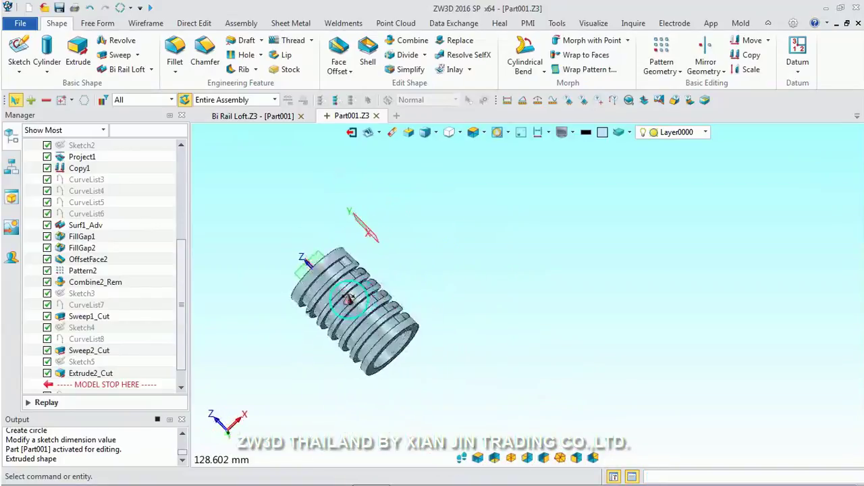
pyautogui.click(486, 137)
pyautogui.click(494, 181)
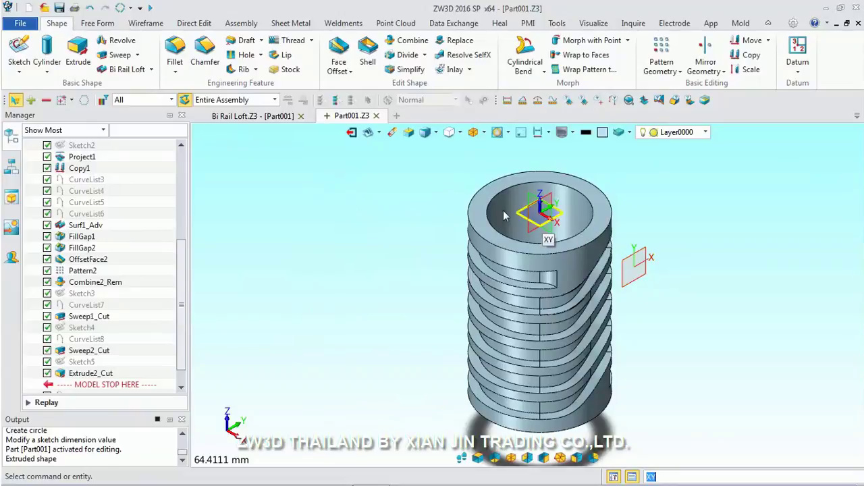
# Step: Blank the side datum plane Plane1
pyautogui.rightClick(647, 260)
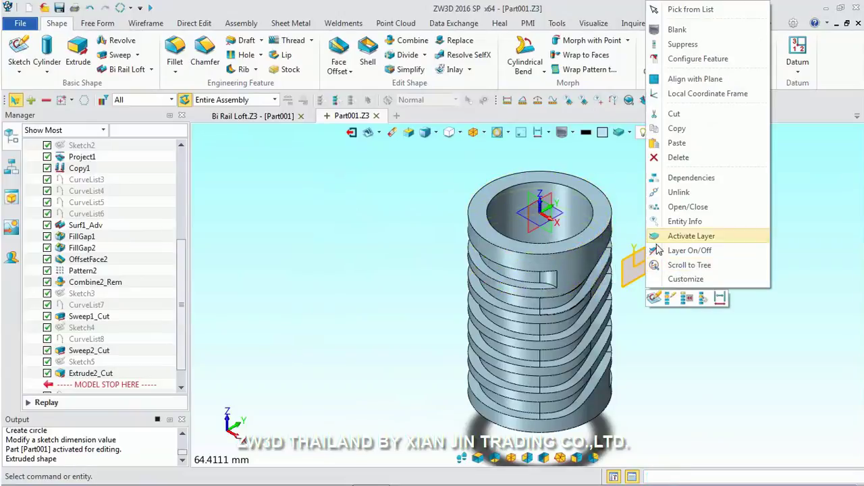
pyautogui.click(677, 29)
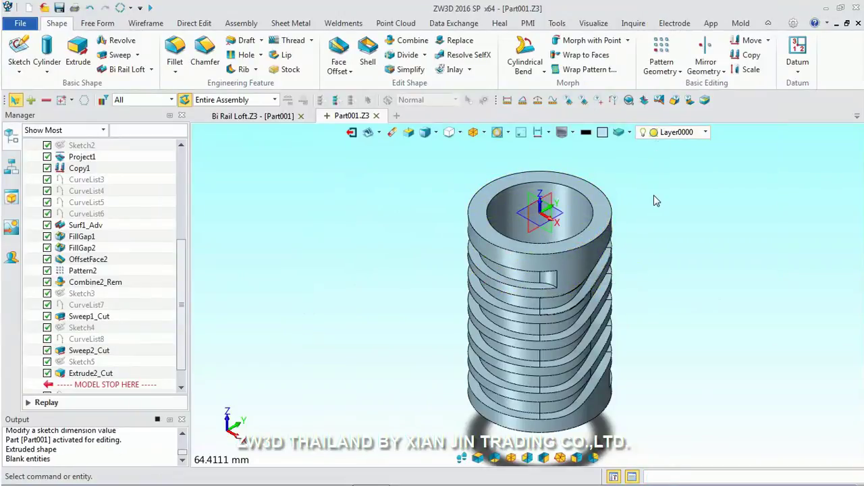
pyautogui.moveTo(181, 262); pyautogui.dragTo(185, 133)
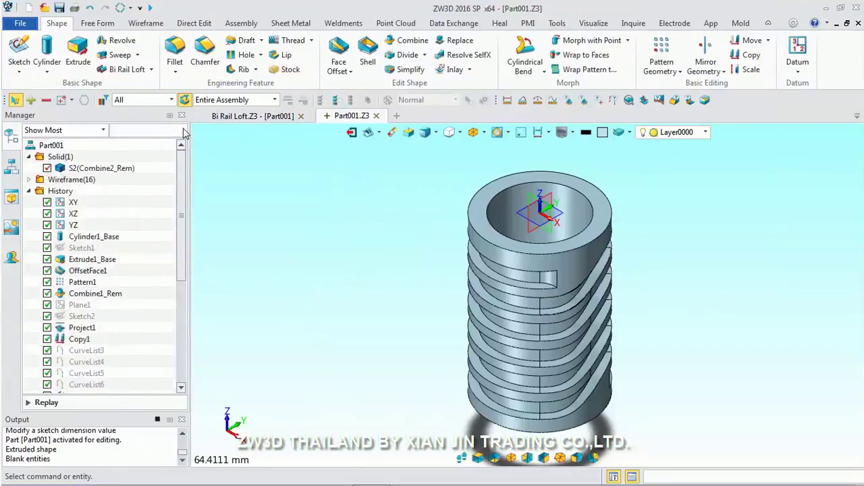
# Step: Blank all 16 curves in the Wireframe(16) group
pyautogui.click(29, 179)
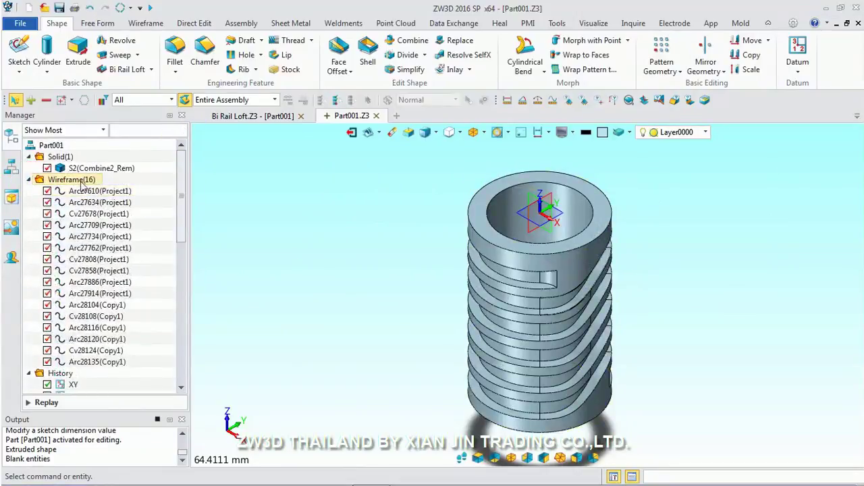
pyautogui.rightClick(81, 184)
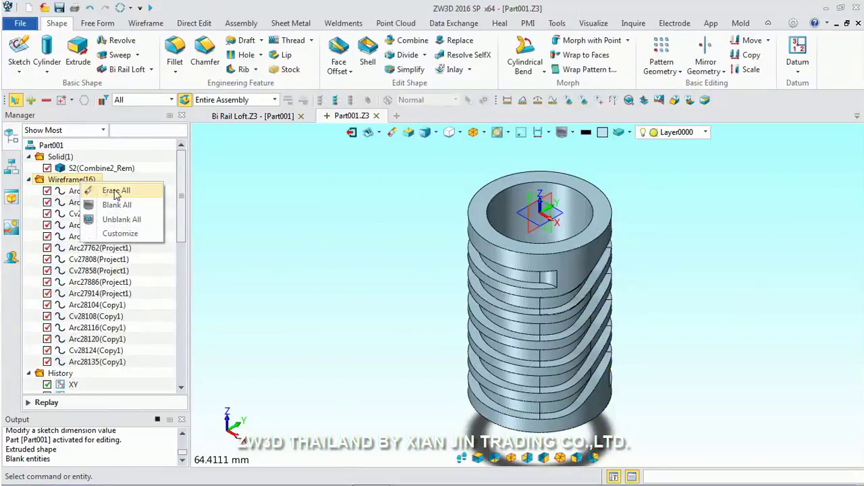
pyautogui.click(119, 203)
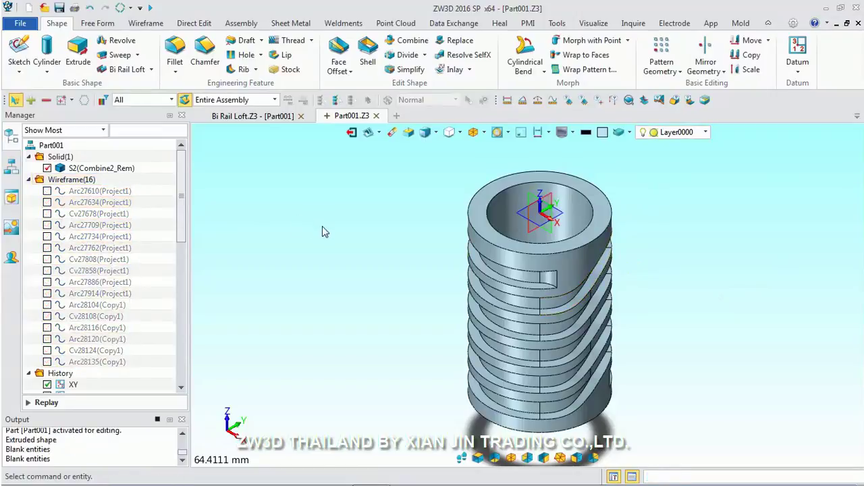
pyautogui.scroll(-3, 321, 231)
pyautogui.scroll(3, 337, 240)
pyautogui.scroll(-3, 347, 247)
pyautogui.scroll(2, 360, 253)
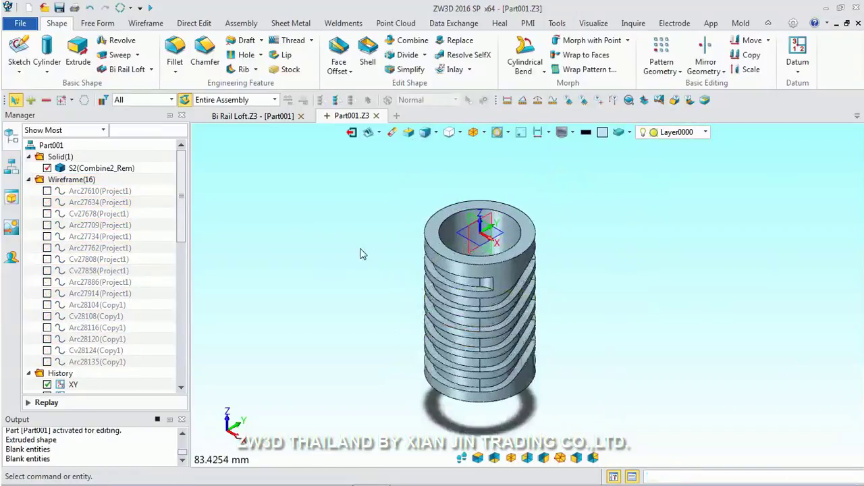
pyautogui.scroll(1, 360, 254)
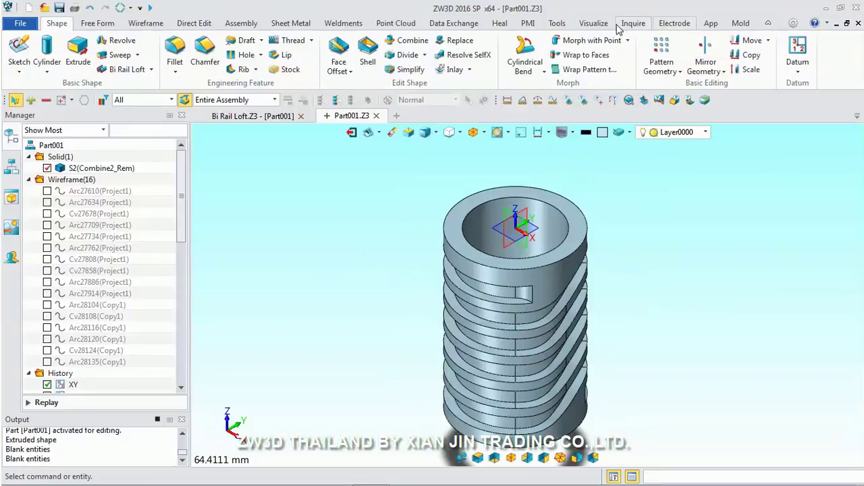
# Step: Apply the Metal > Gold texture to the sleeve solid
pyautogui.click(594, 23)
pyautogui.click(342, 68)
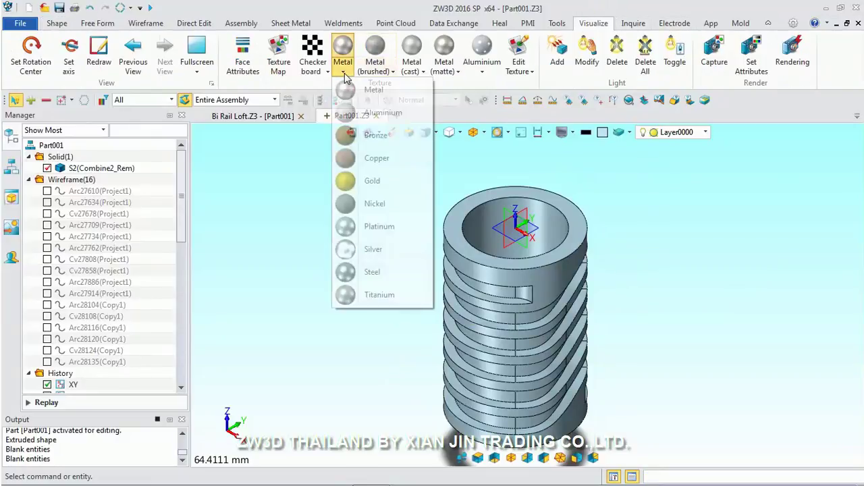
pyautogui.click(358, 174)
pyautogui.click(471, 262)
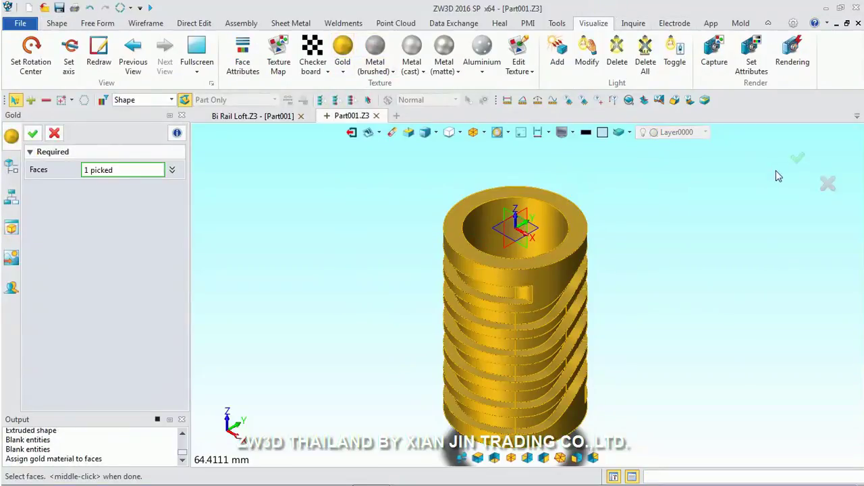
pyautogui.click(796, 158)
pyautogui.scroll(3, 531, 333)
pyautogui.moveTo(531, 333)
pyautogui.mouseDown(button='middle')
pyautogui.moveTo(521, 280)
pyautogui.moveTo(511, 276)
pyautogui.mouseUp(button='middle')
pyautogui.scroll(-1, 547, 268)
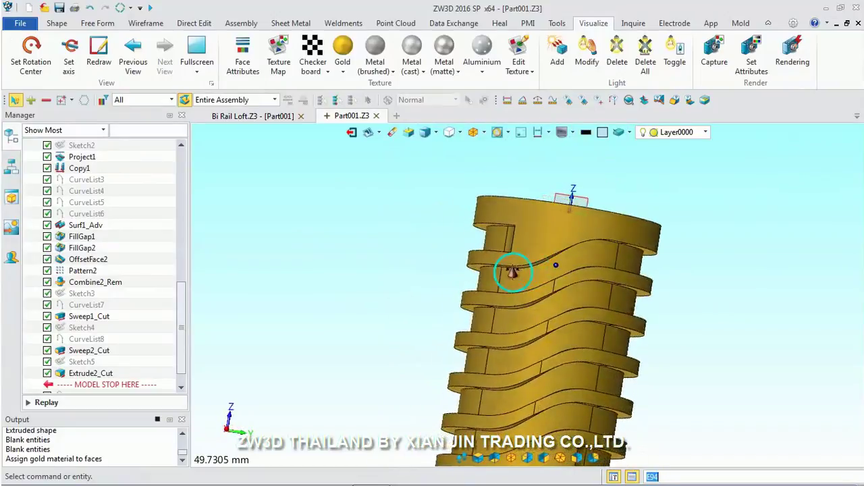
pyautogui.scroll(3, 601, 263)
pyautogui.moveTo(602, 263)
pyautogui.mouseDown(button='middle')
pyautogui.moveTo(588, 251)
pyautogui.moveTo(612, 274)
pyautogui.mouseUp(button='middle')
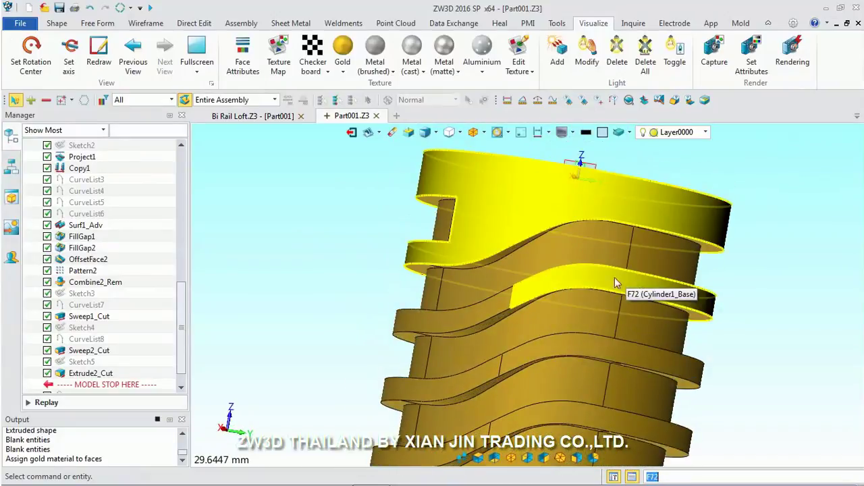
pyautogui.moveTo(617, 236)
pyautogui.mouseDown(button='middle')
pyautogui.moveTo(679, 250)
pyautogui.moveTo(710, 241)
pyautogui.moveTo(719, 222)
pyautogui.moveTo(646, 228)
pyautogui.moveTo(637, 244)
pyautogui.mouseUp(button='middle')
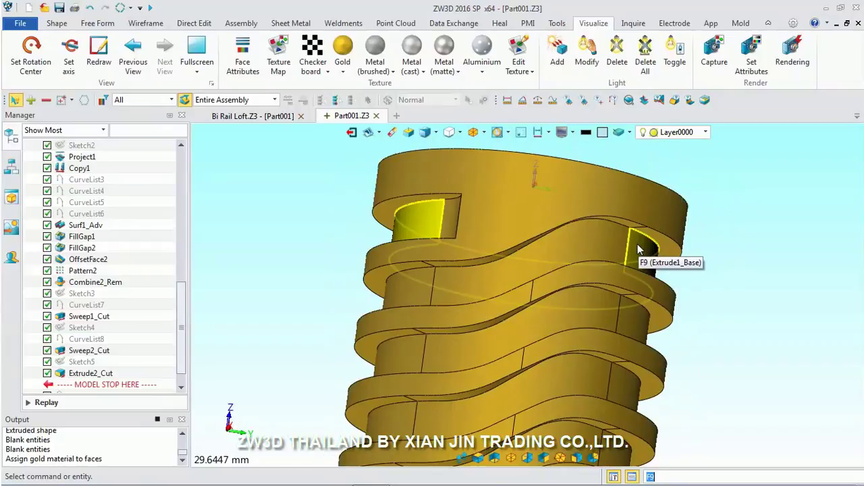
pyautogui.press('Down')
pyautogui.press('Down')
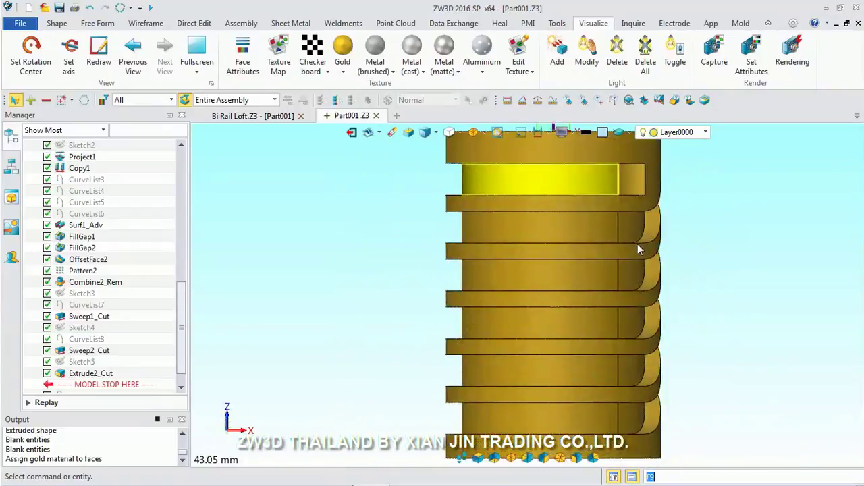
pyautogui.press('Right')
pyautogui.press('Right')
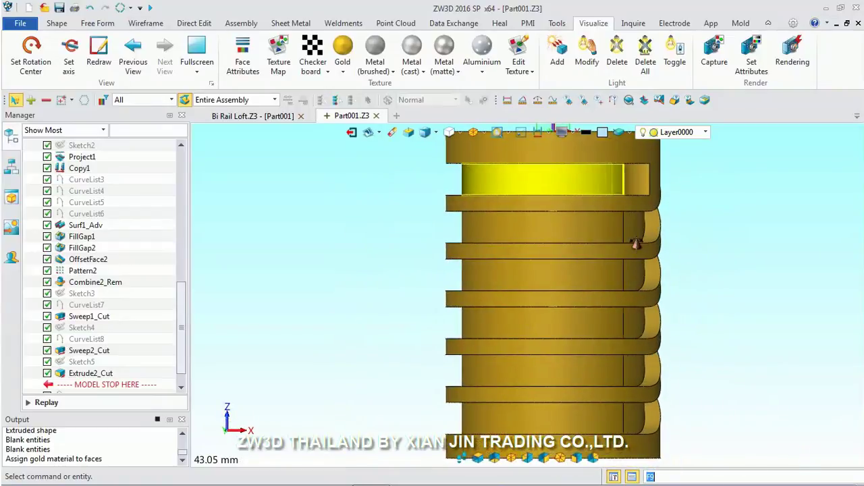
pyautogui.press('Right')
pyautogui.press('Right')
pyautogui.press('Right')
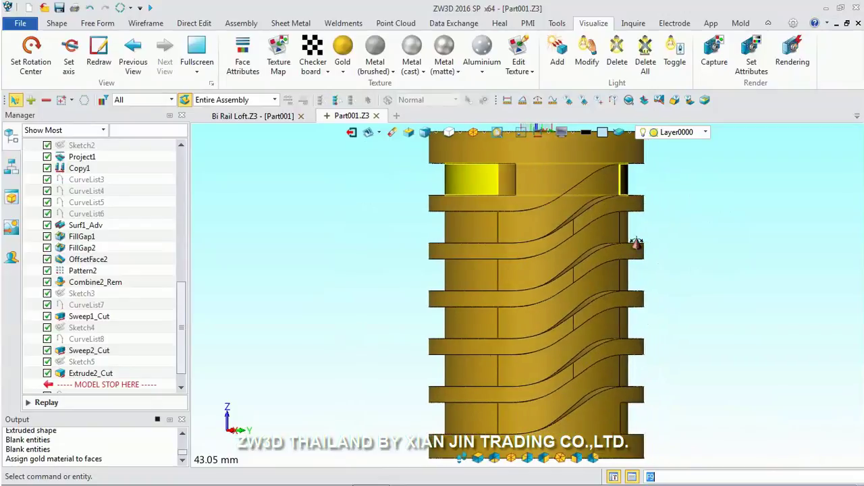
pyautogui.press('Right')
pyautogui.press('Right')
pyautogui.press('Right')
pyautogui.press('Right')
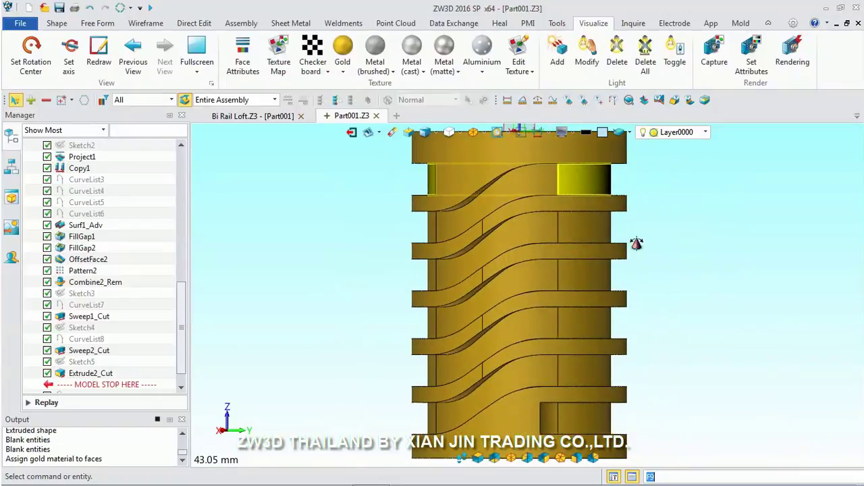
pyautogui.press('Right')
pyautogui.press('Right')
pyautogui.press('Right')
pyautogui.press('Right')
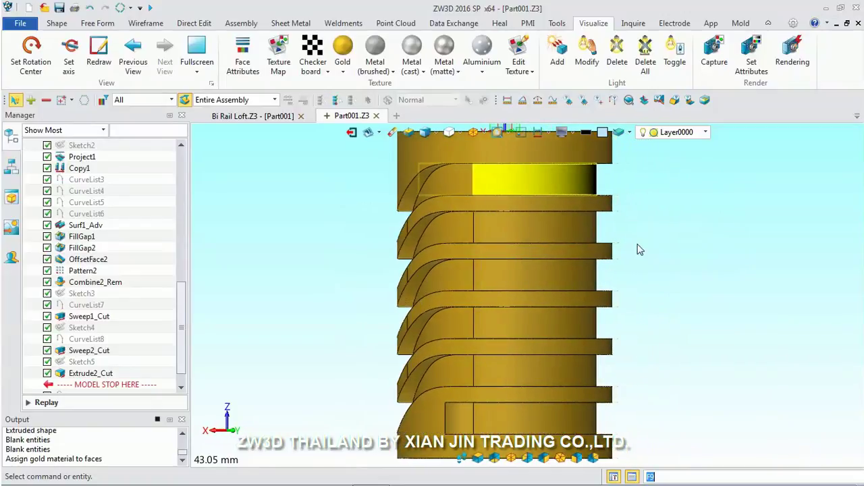
pyautogui.press('Right')
pyautogui.press('Right')
pyautogui.press('Right')
pyautogui.press('Right')
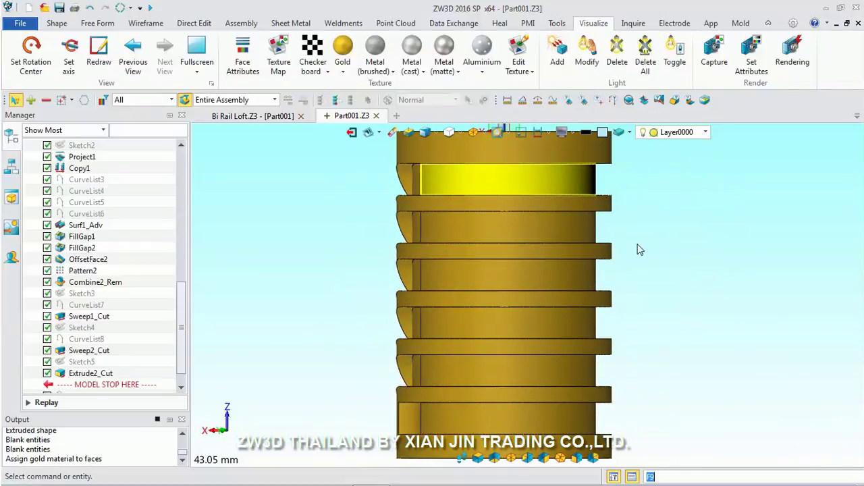
pyautogui.press('Right')
pyautogui.press('Right')
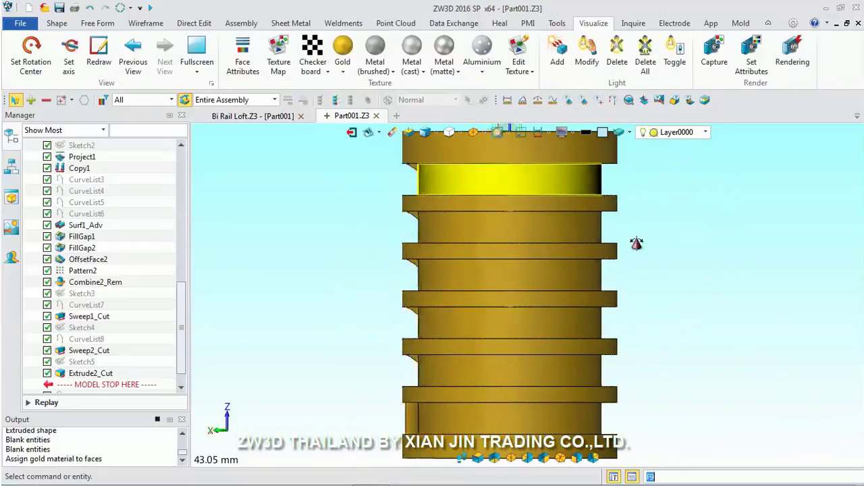
pyautogui.press('Right')
pyautogui.press('Right')
pyautogui.press('Right')
pyautogui.press('Right')
pyautogui.press('Right')
pyautogui.press('Right')
pyautogui.press('Right')
pyautogui.press('Right')
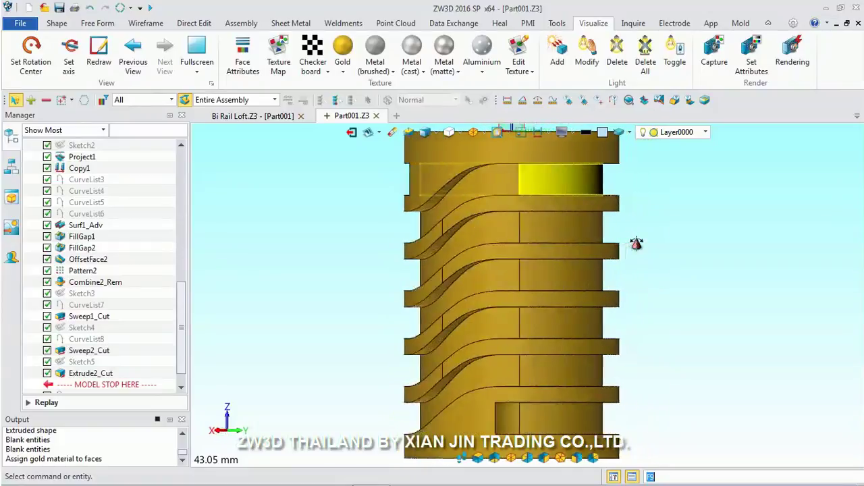
pyautogui.press('Right')
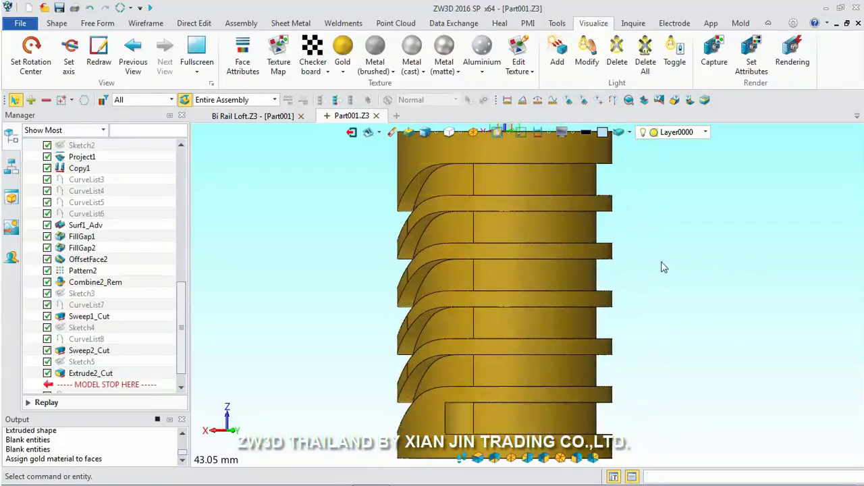
pyautogui.press('Home')
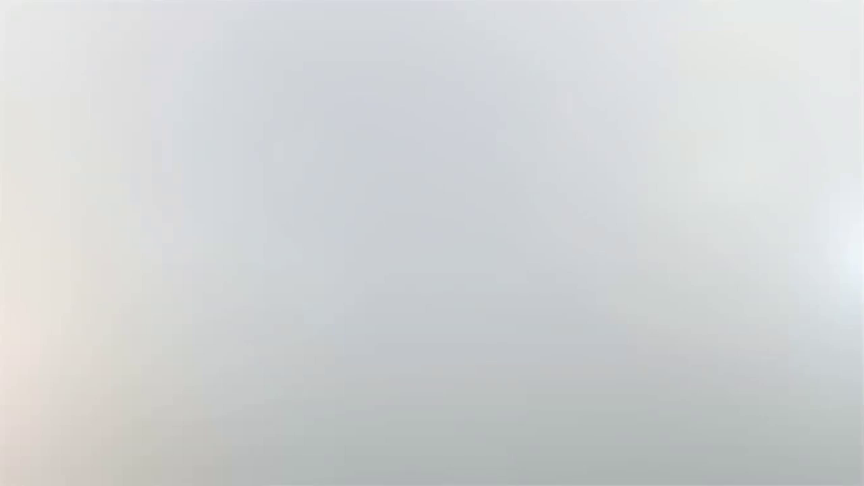